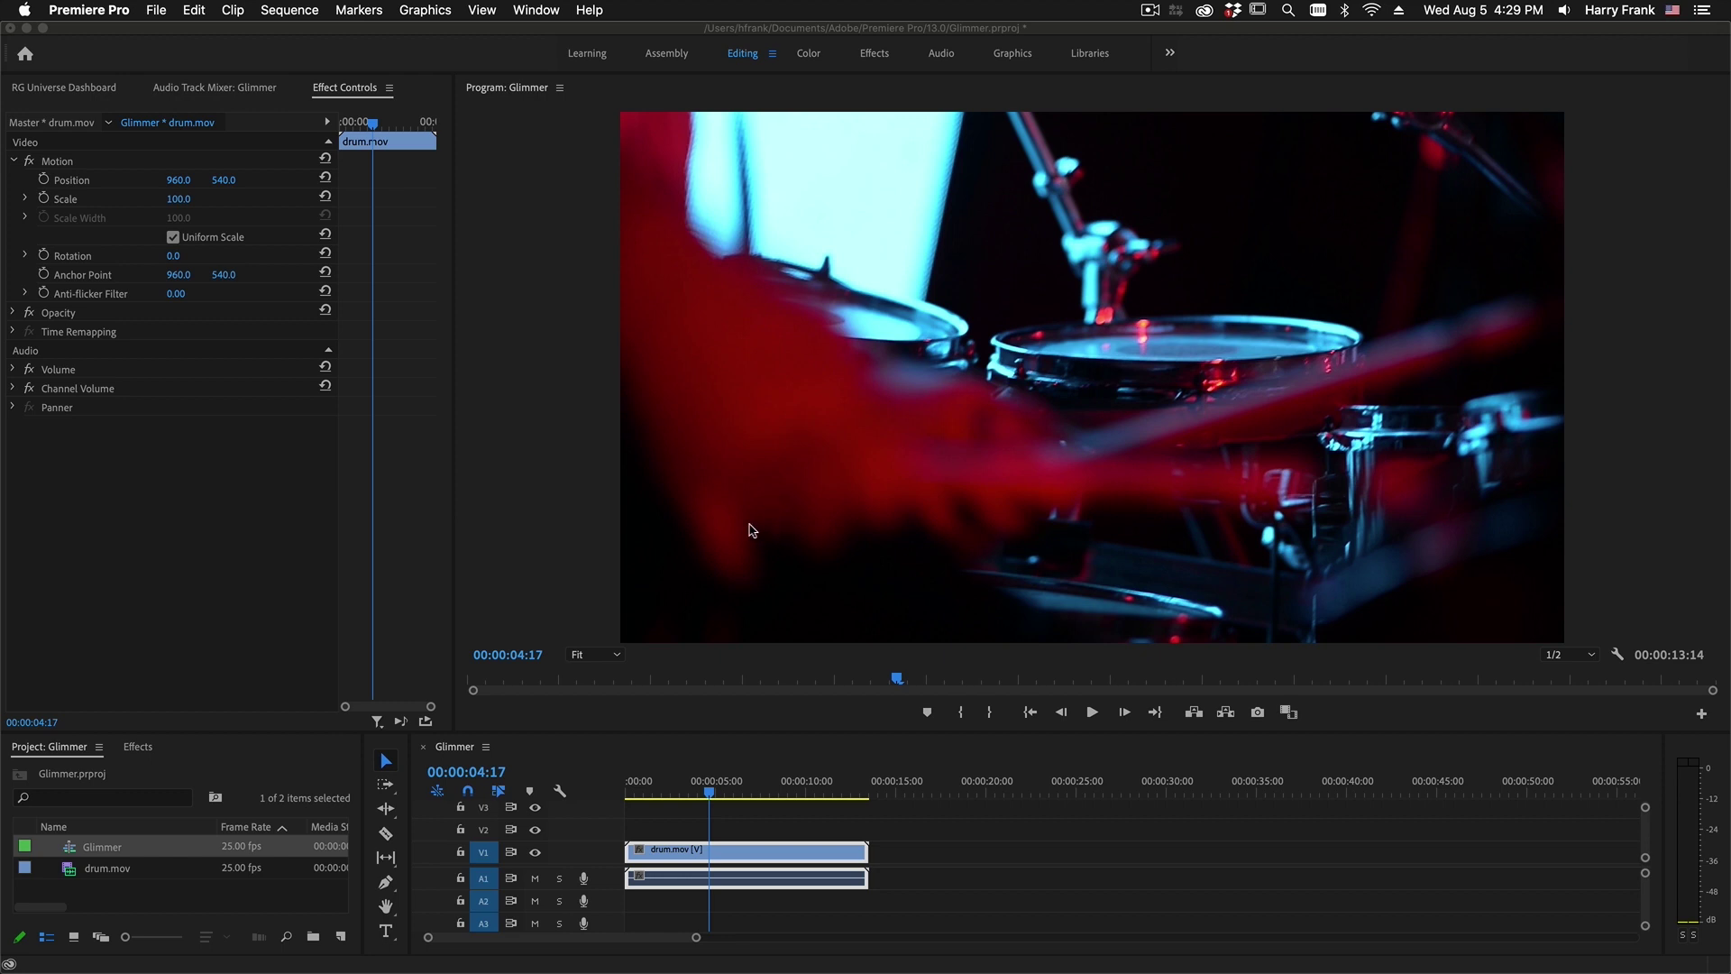
Search the effects for "glimmer" and apply uni.Glimmer to the drum.mov clip in the timeline.
left_click(137, 748)
left_click(132, 772)
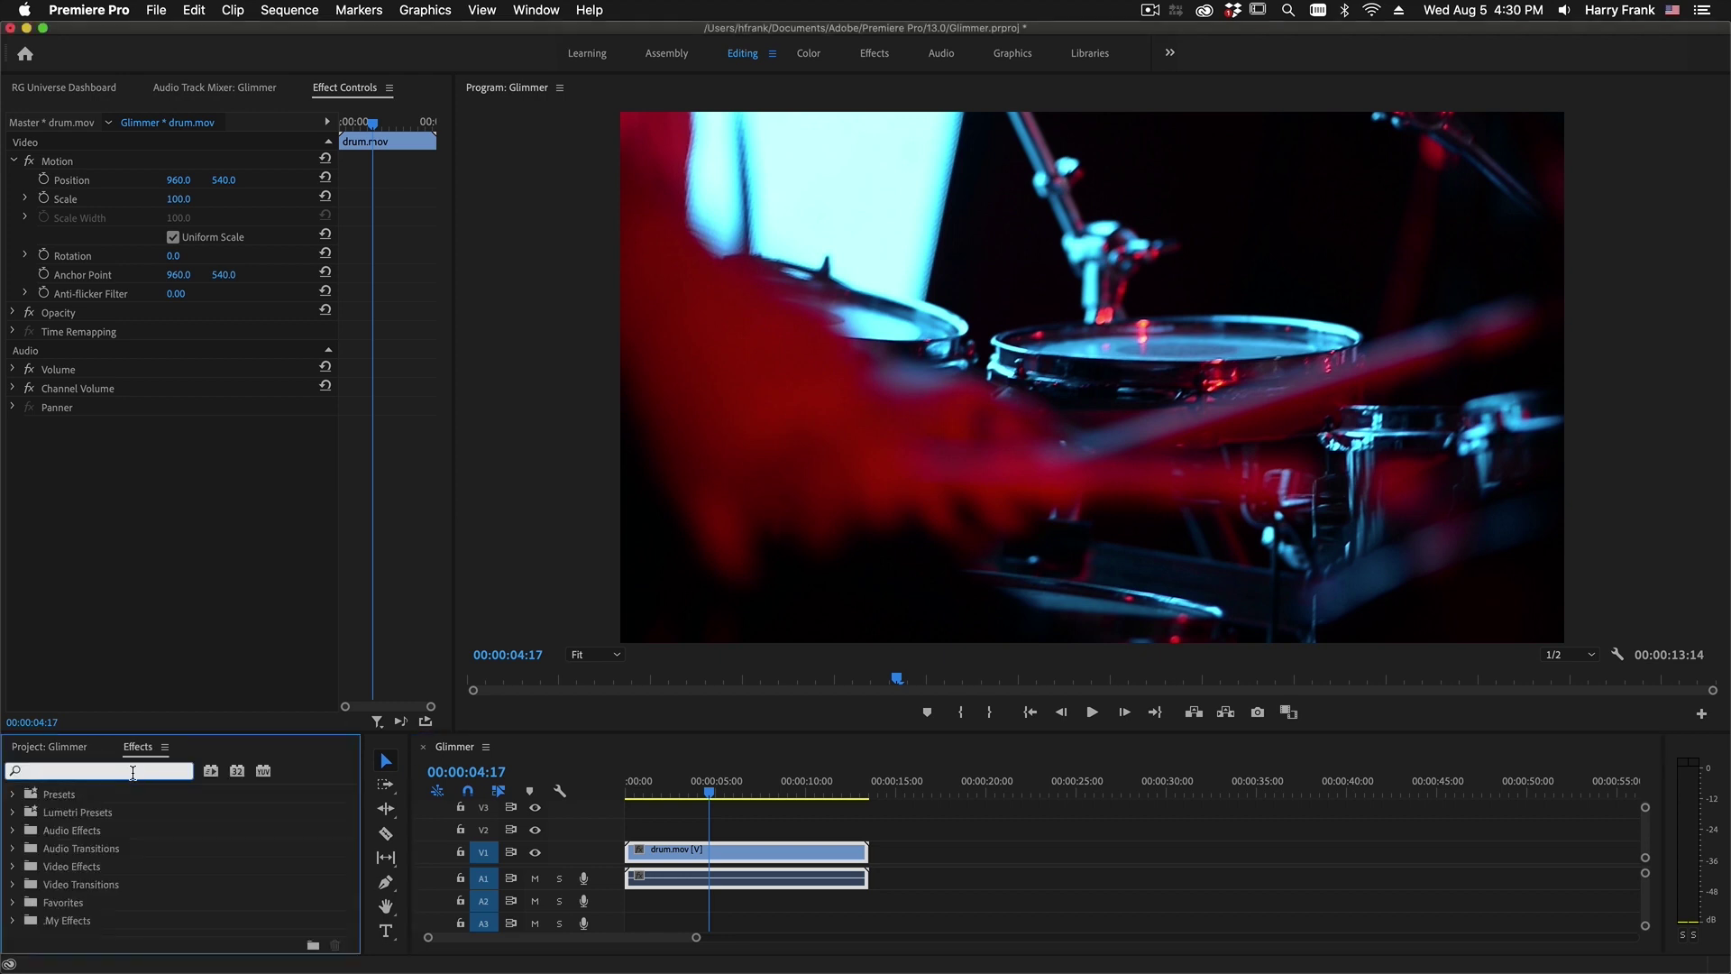
type("glimmer")
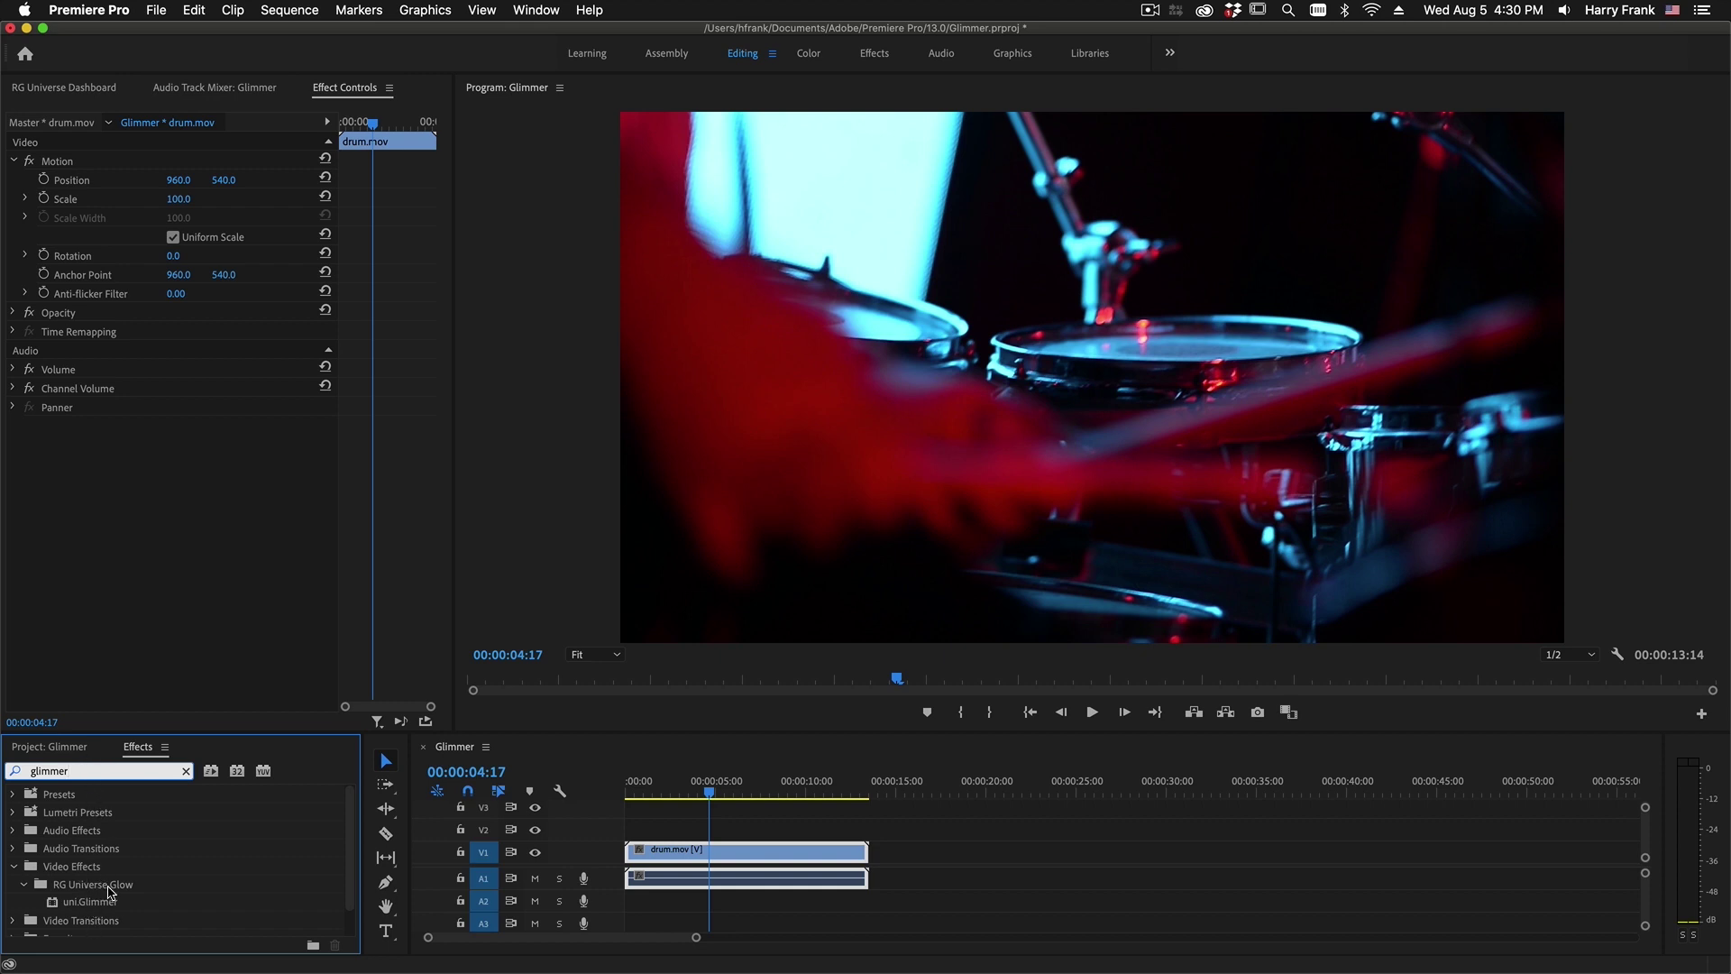
mouse_move(97, 903)
left_mouse_down()
mouse_move(420, 671)
mouse_move(723, 858)
mouse_move(780, 875)
left_mouse_up()
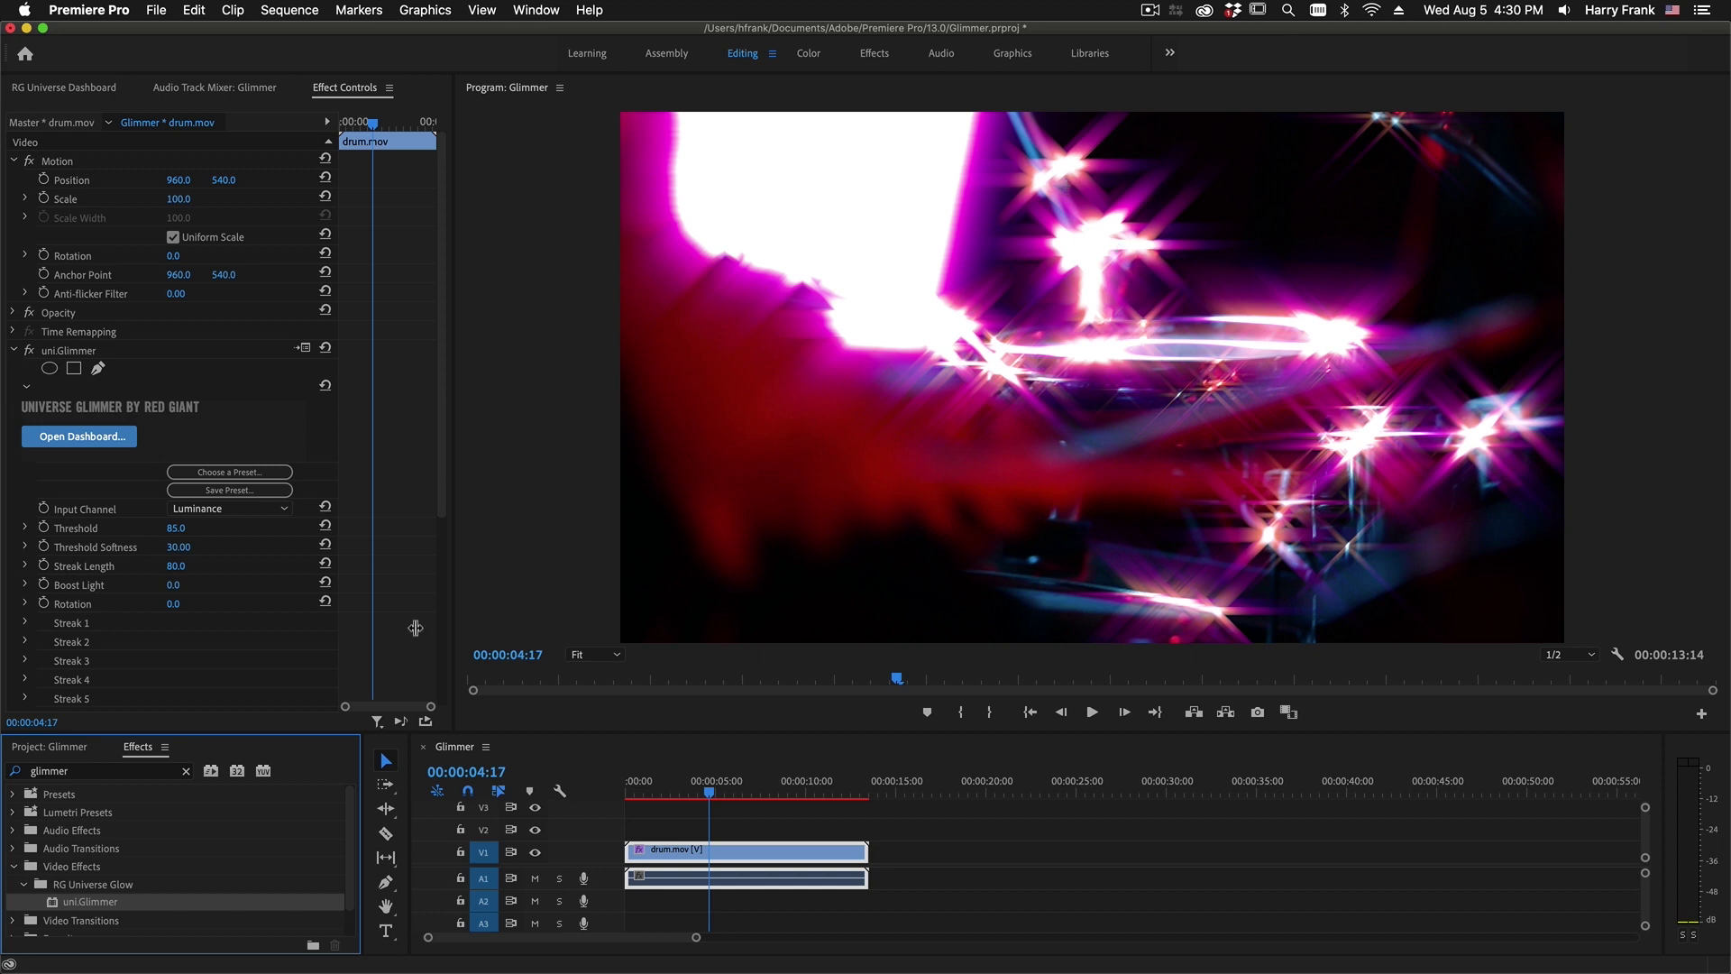
Set the Glimmer effect's Threshold to 100.
left_click(177, 528)
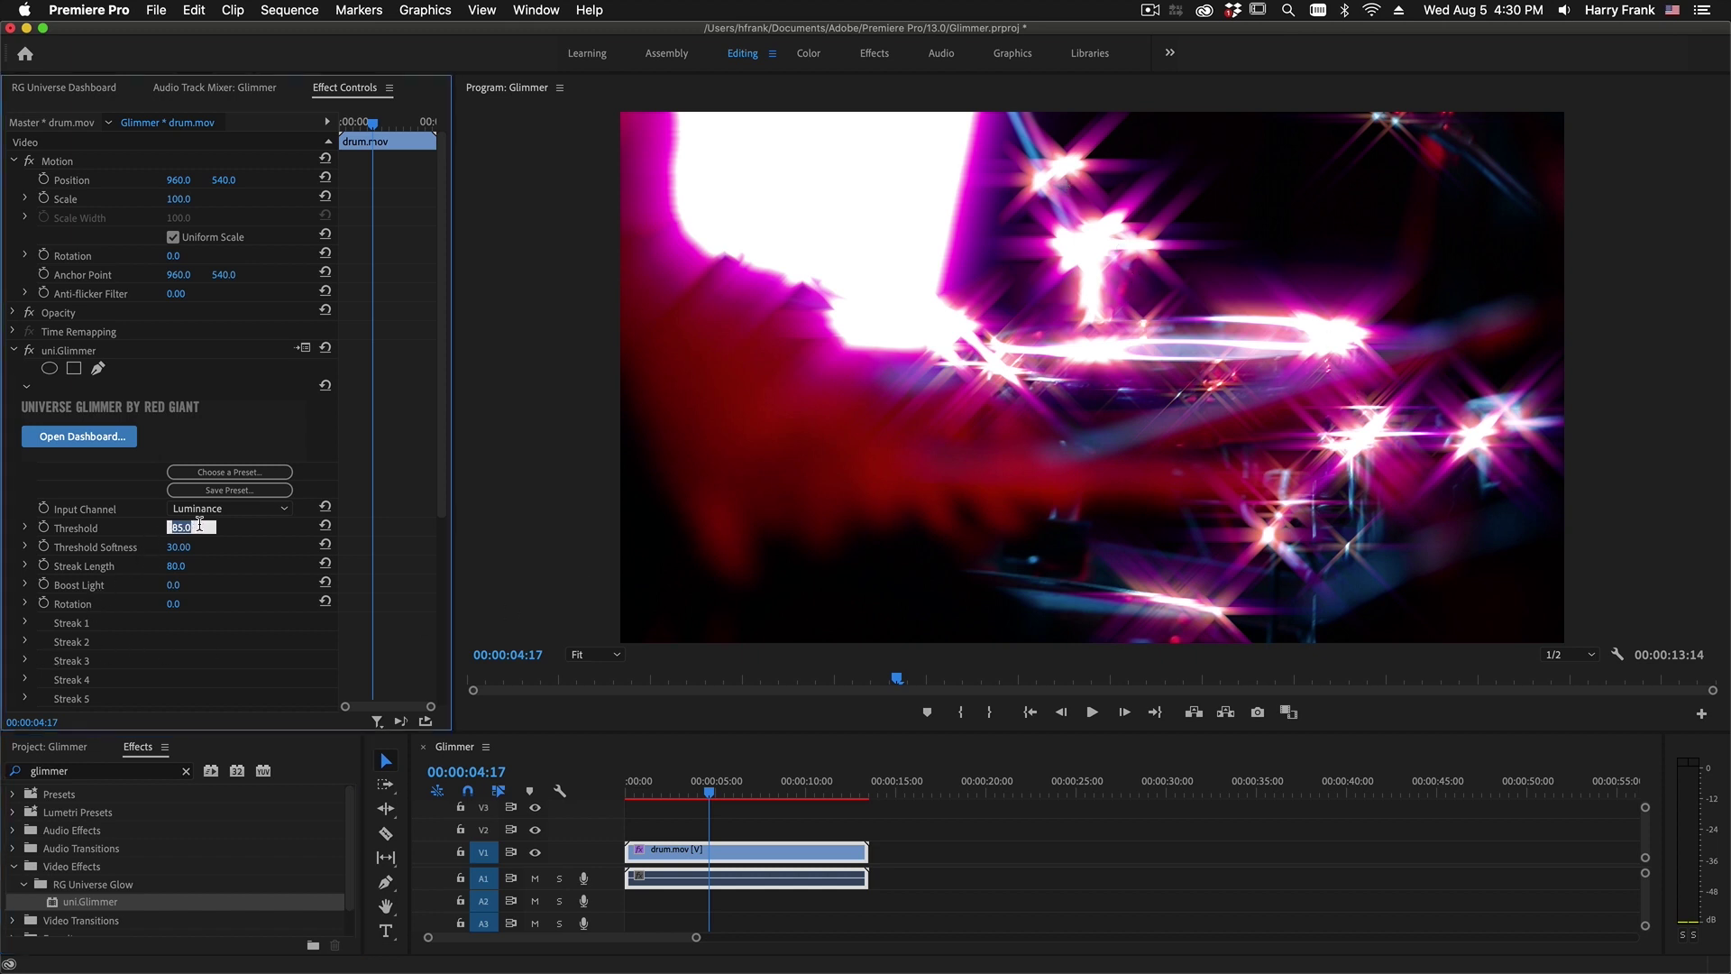
type("100")
key("Return")
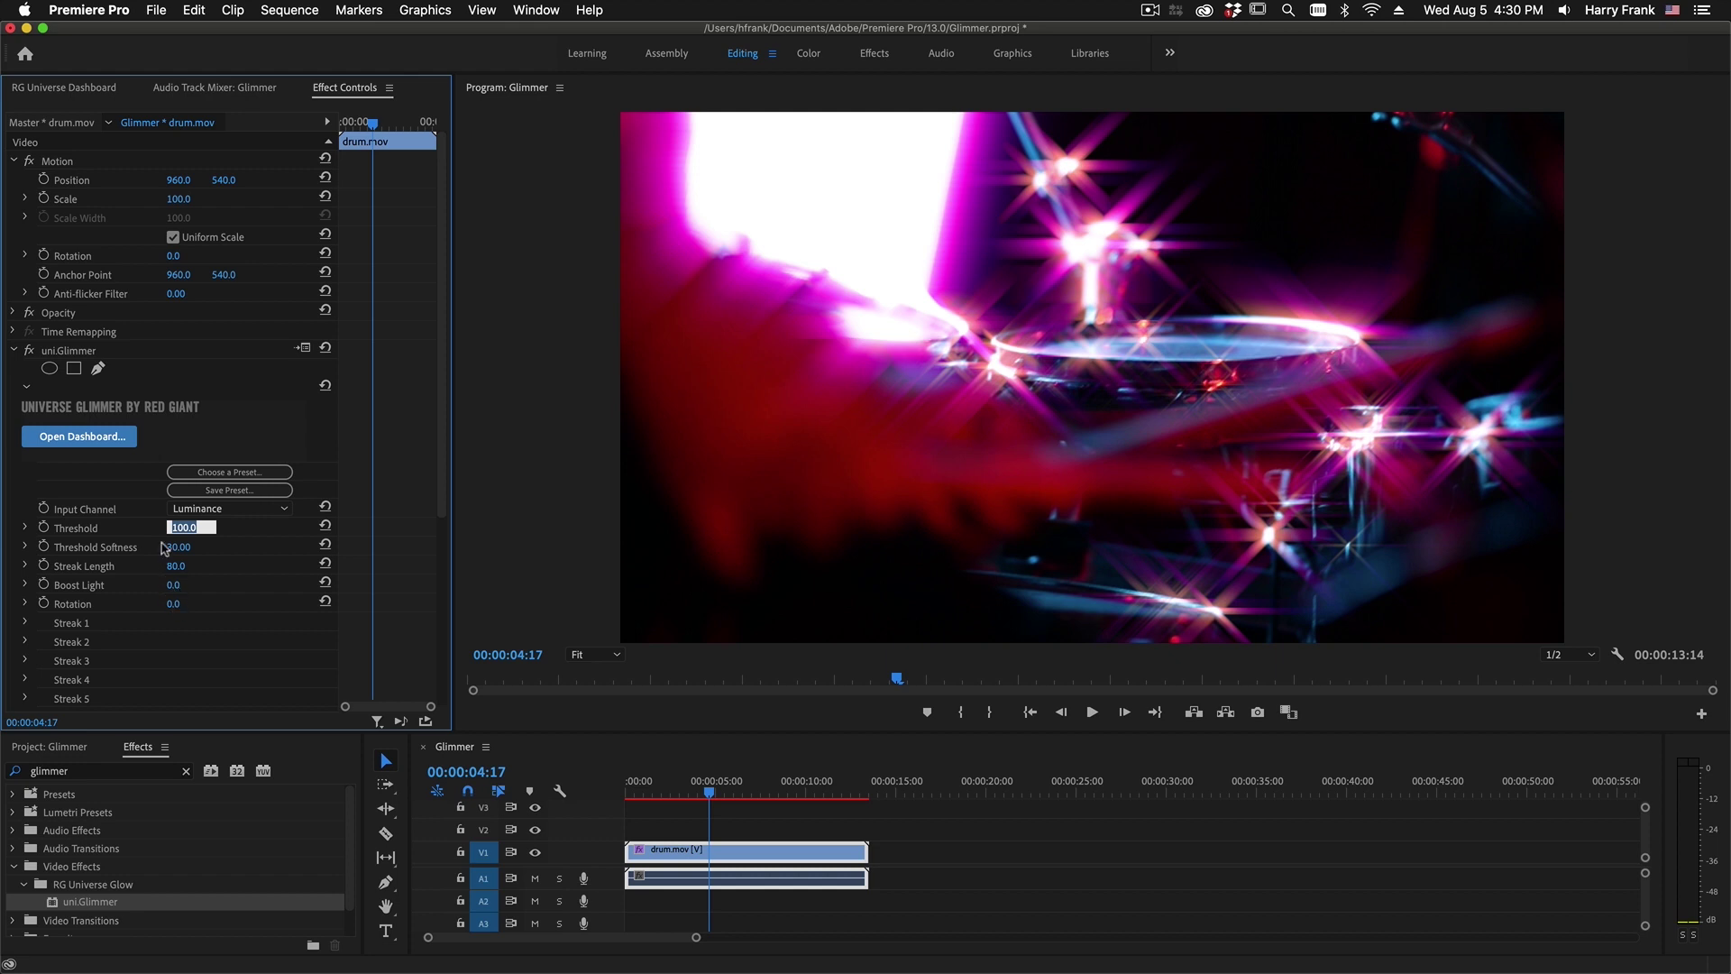
Reduce the Glimmer effect's Threshold Softness to 14.
left_click_drag(178, 550, 178, 550)
left_click(190, 543)
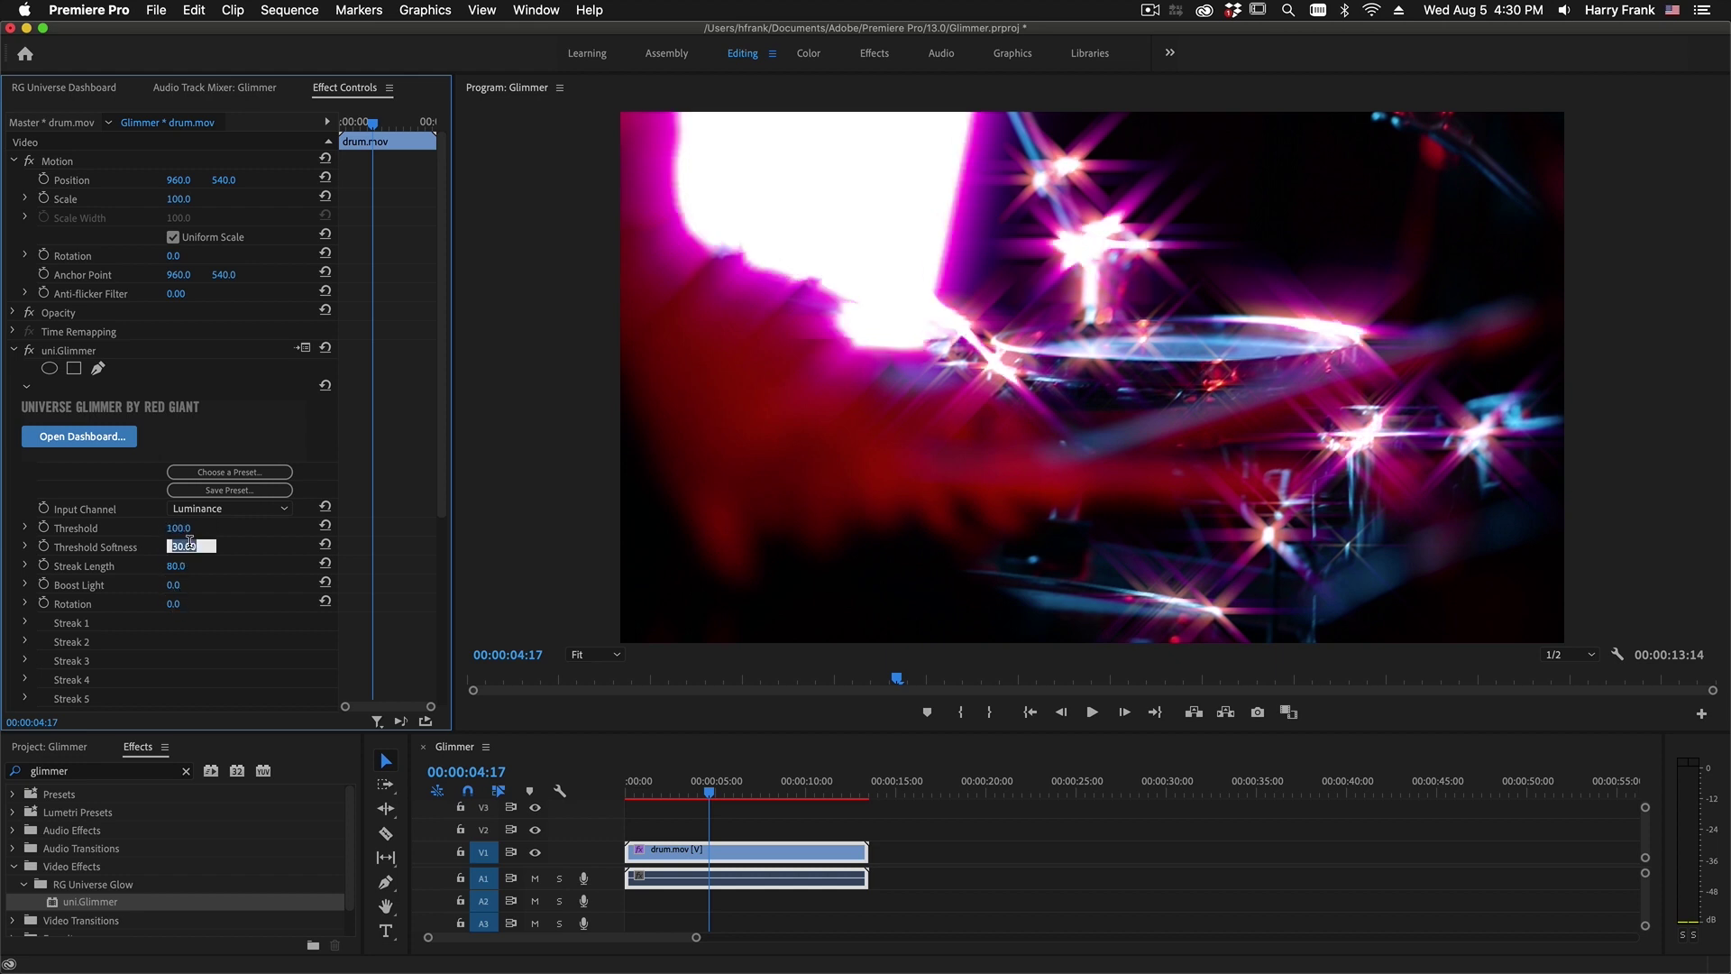
key("shift+Down")
key("shift+Down")
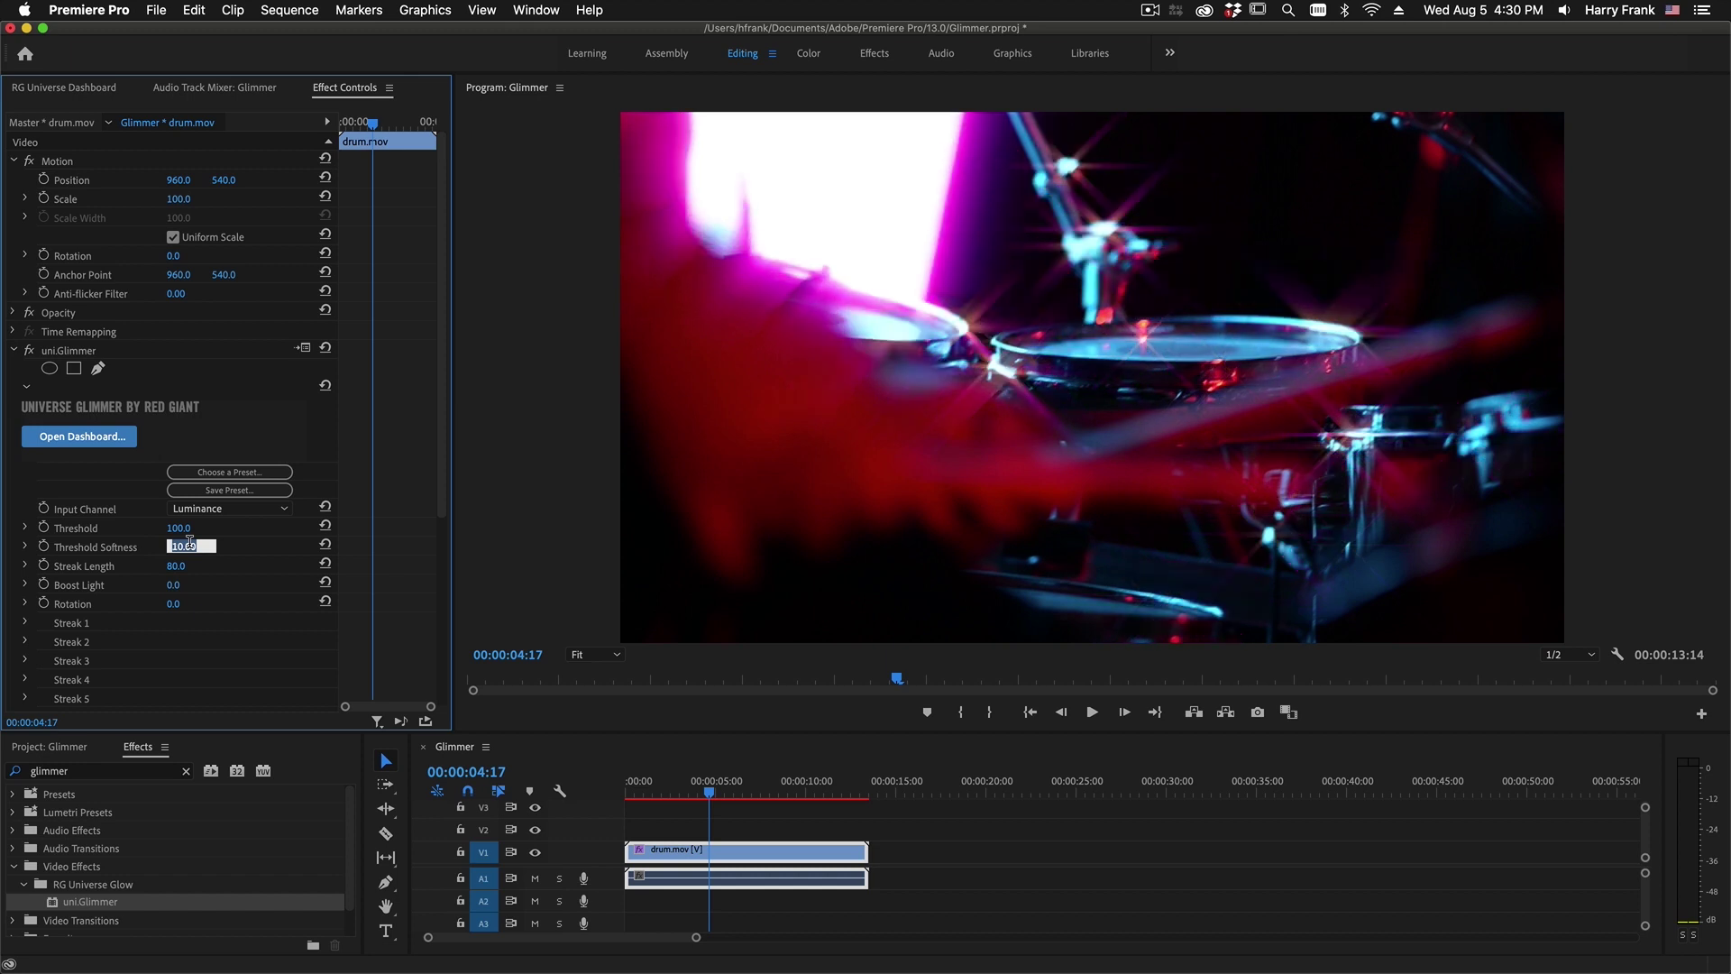
key("Up")
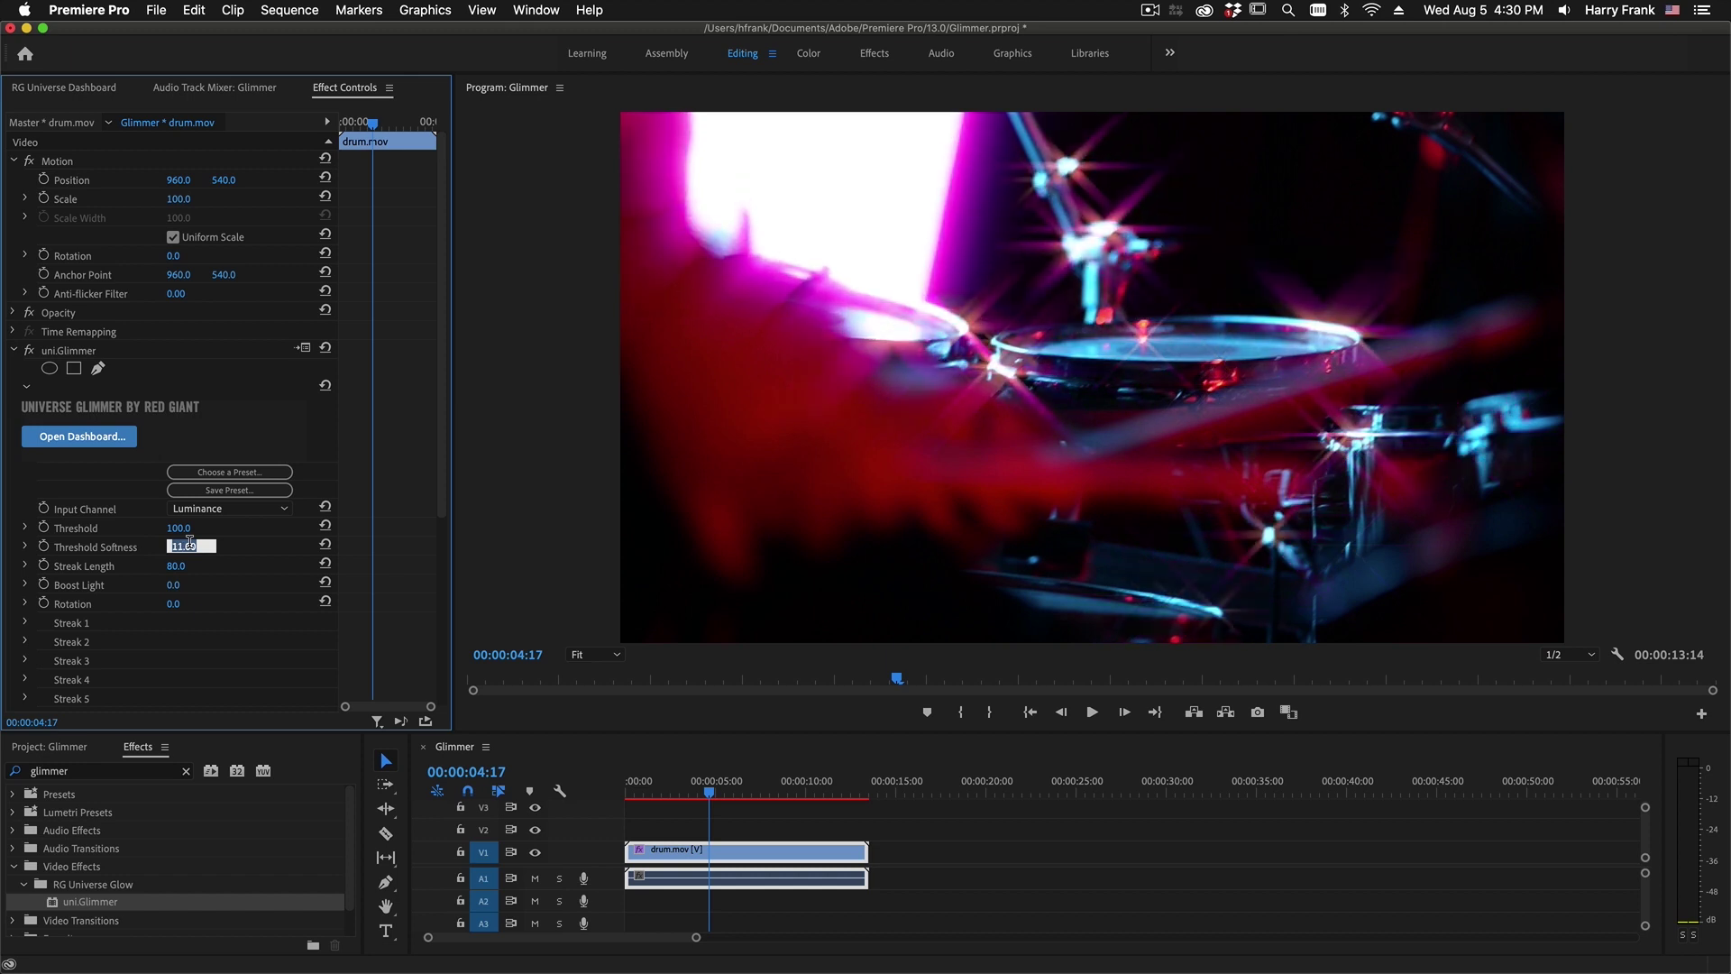
key("shift+Tab")
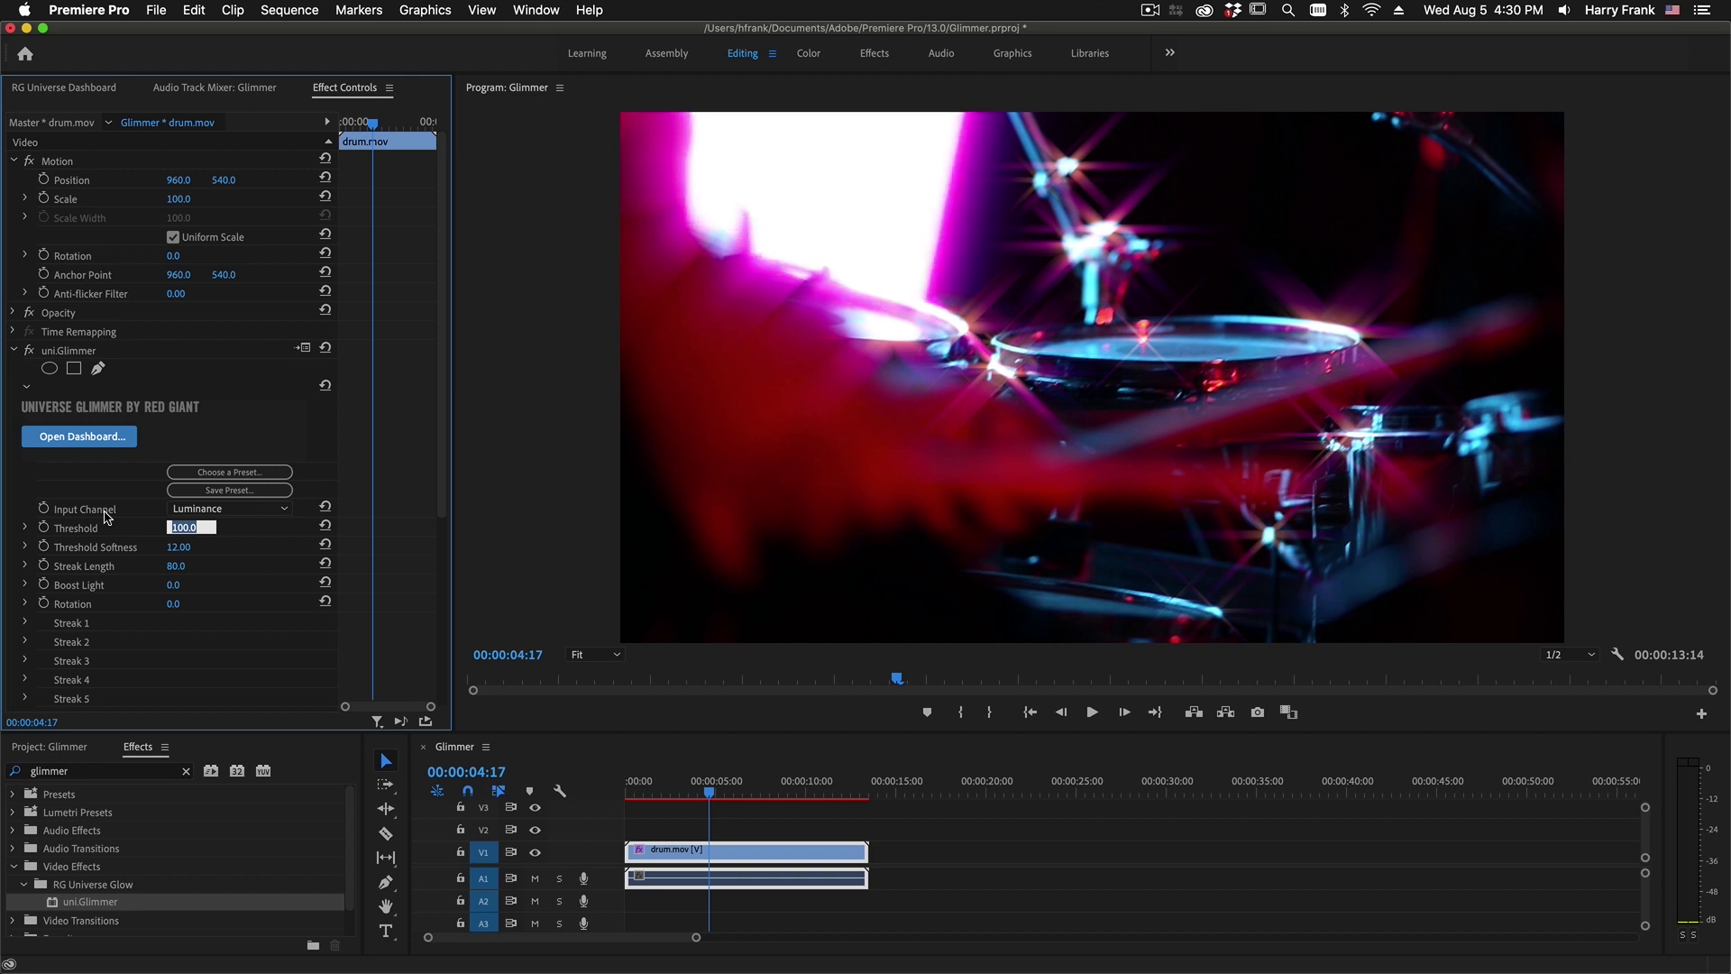
key("Tab")
key("Up")
key("Up")
Disable Streak 3 and Streak 2 in the uni.Glimmer effect.
scroll(91, 209, "down", 5)
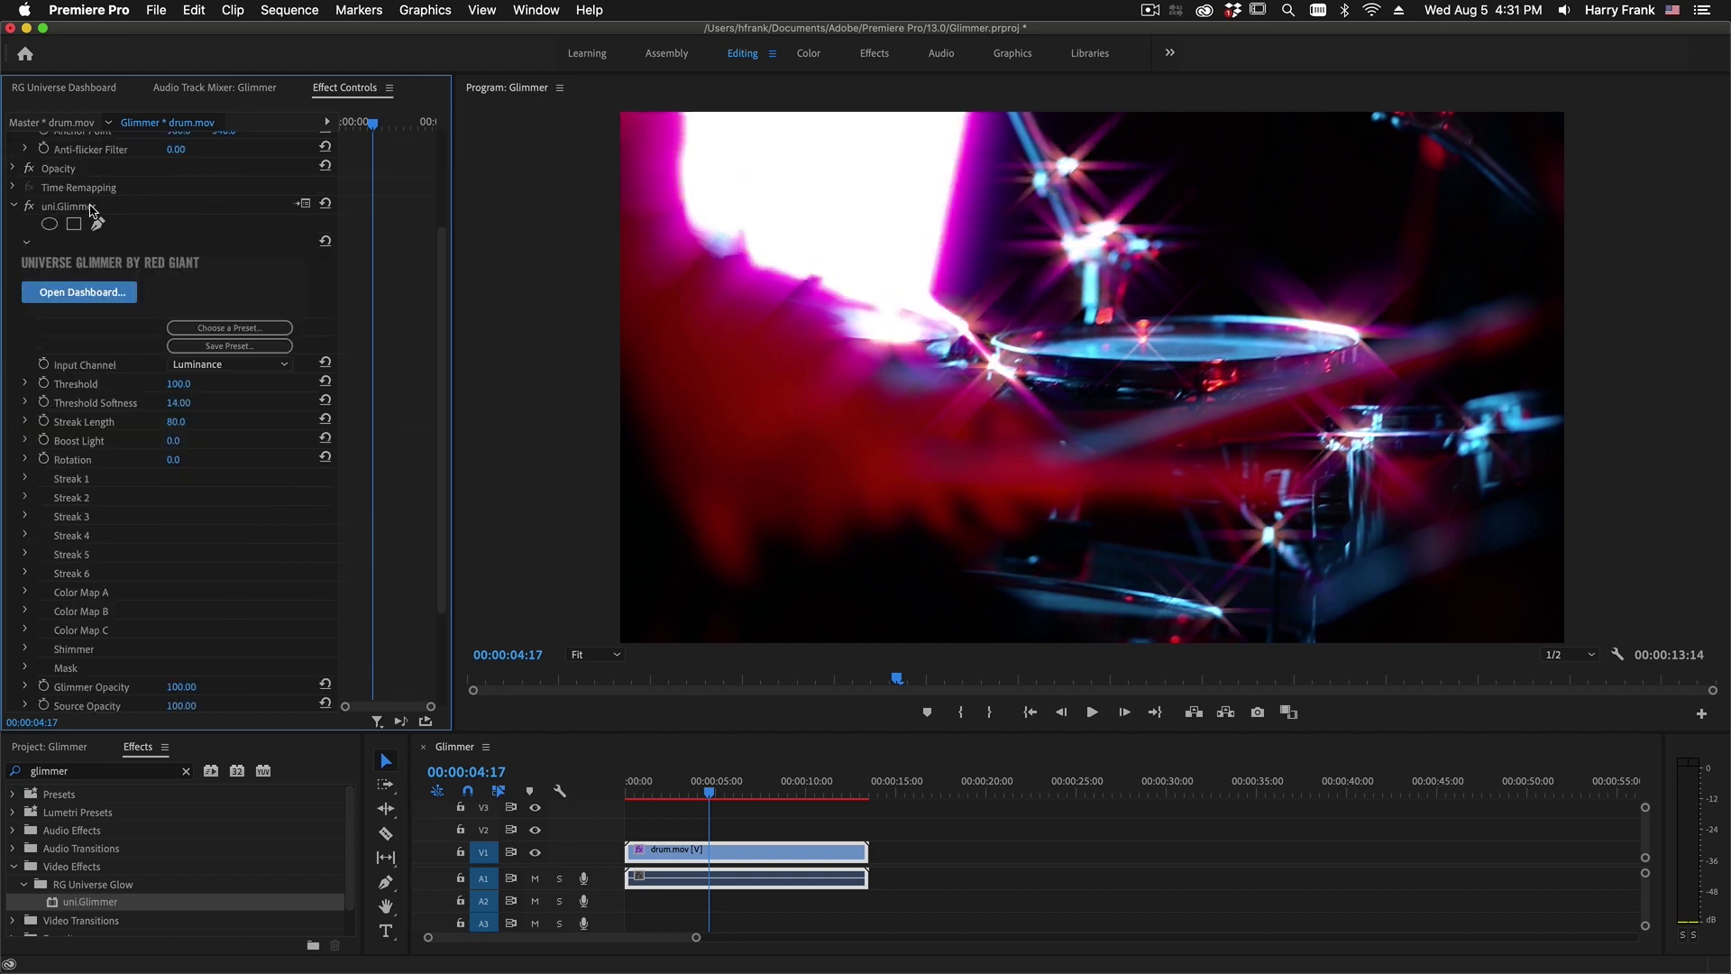
left_click(91, 209)
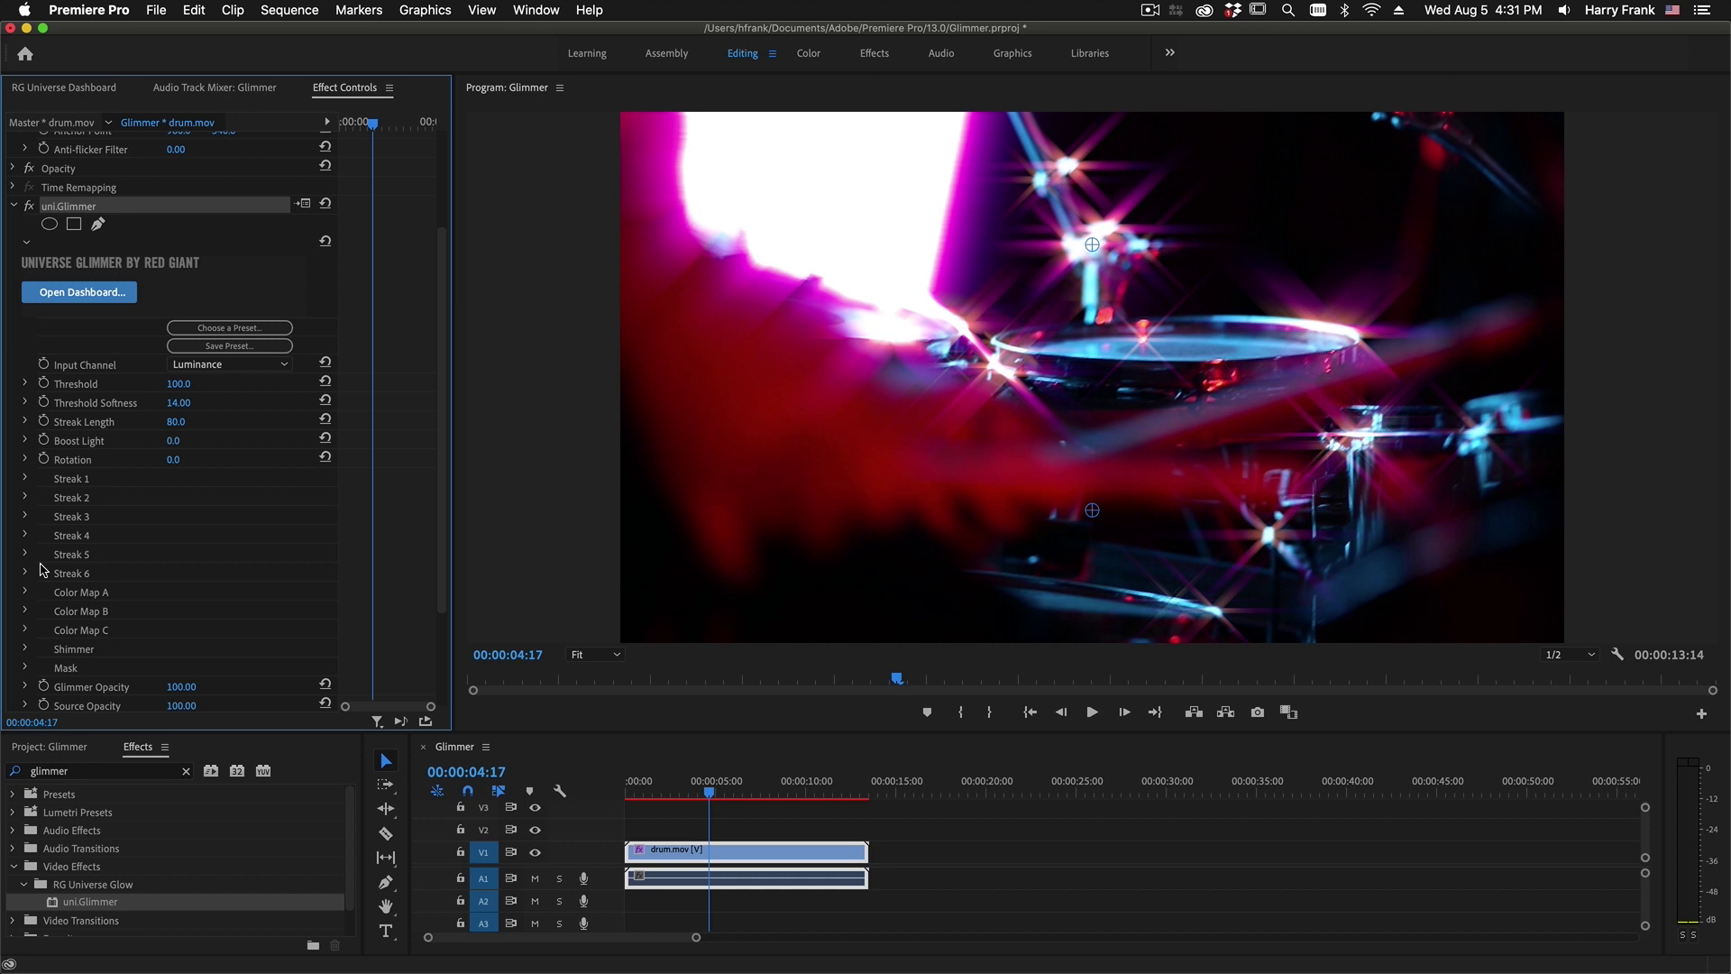
left_click(25, 517)
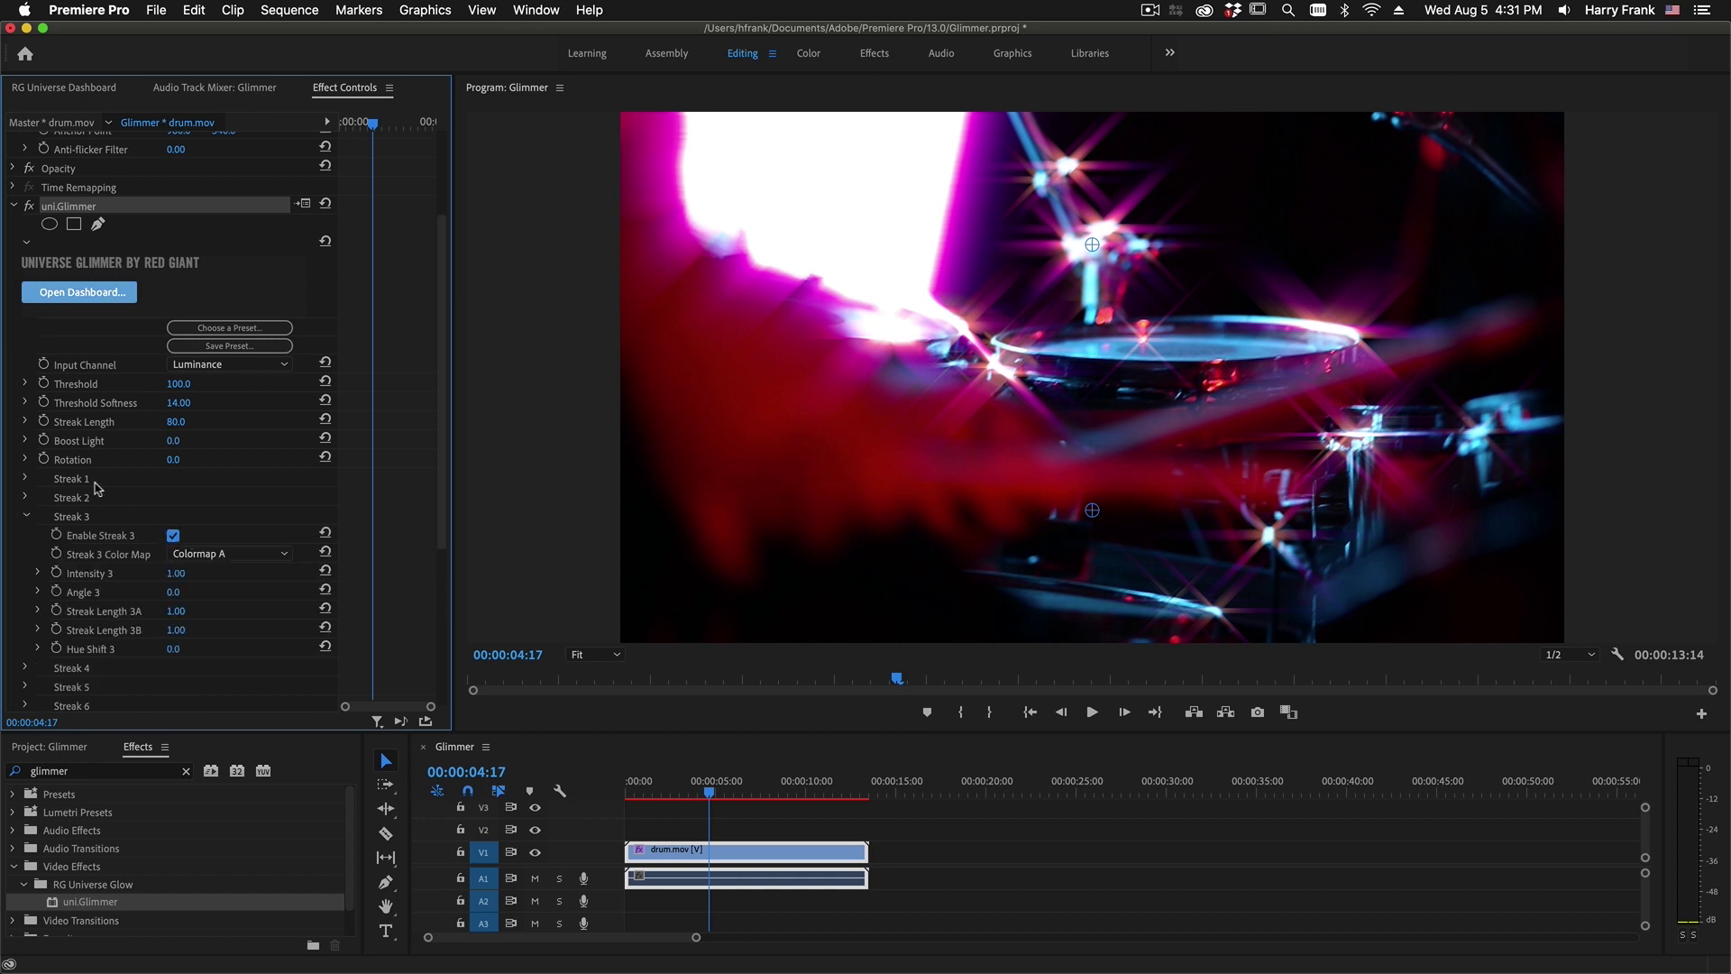
key("super+z")
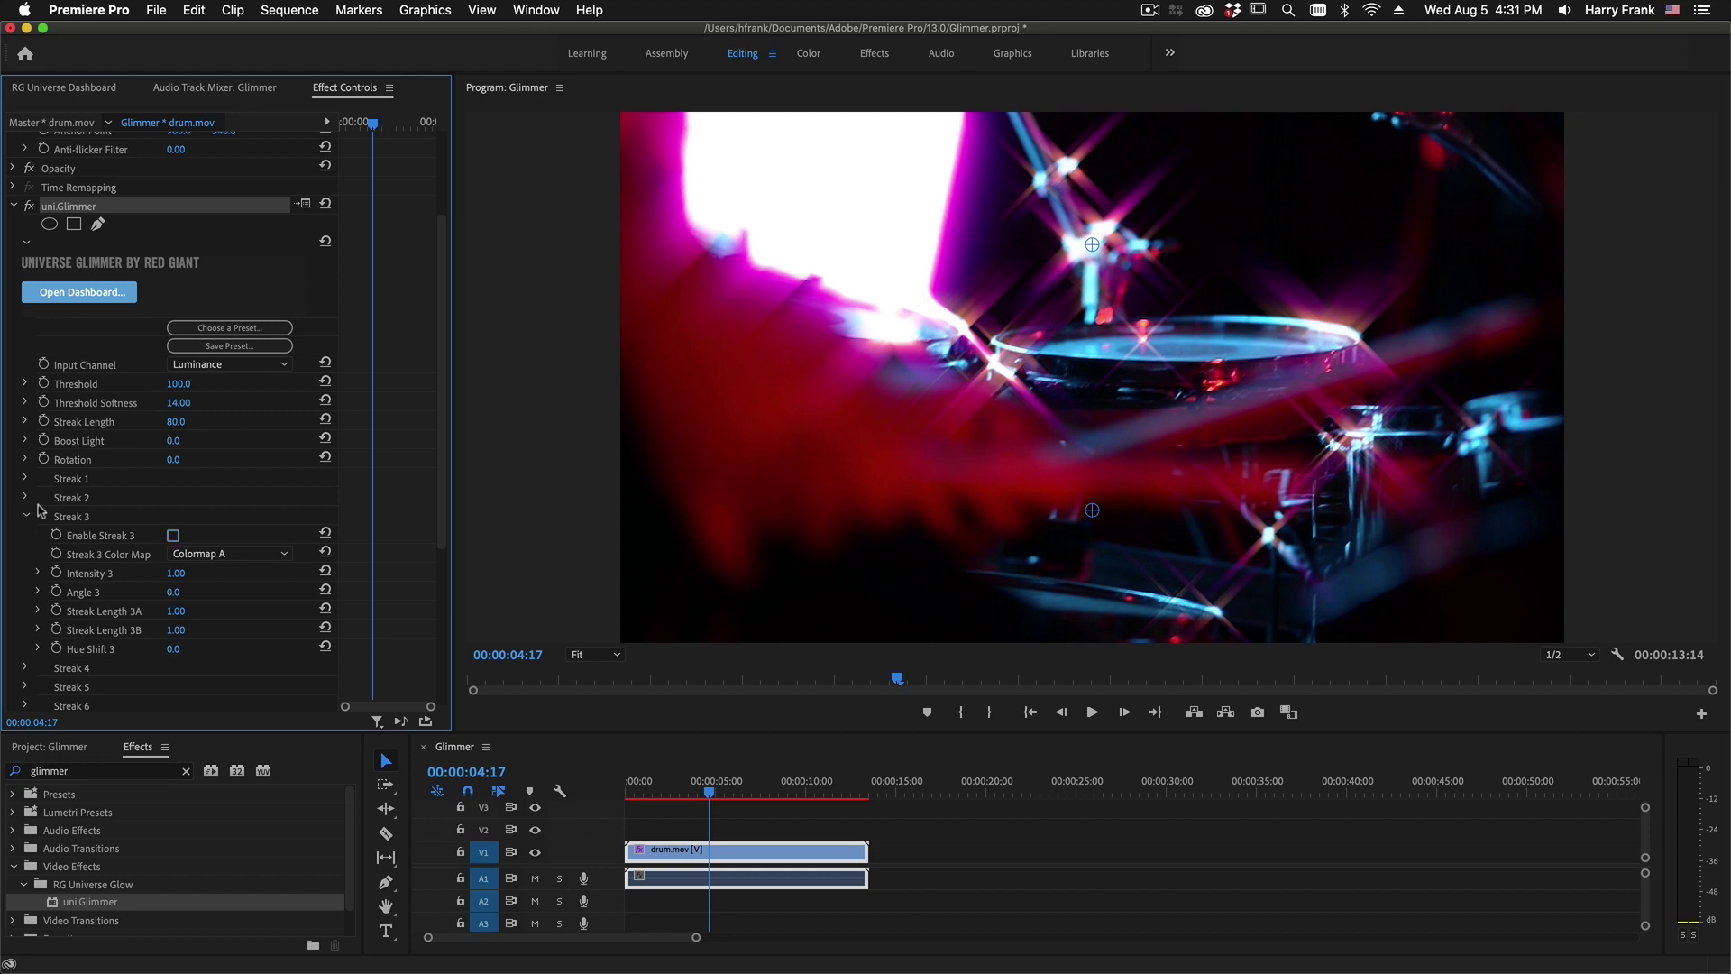
left_click(37, 505)
key("super+z")
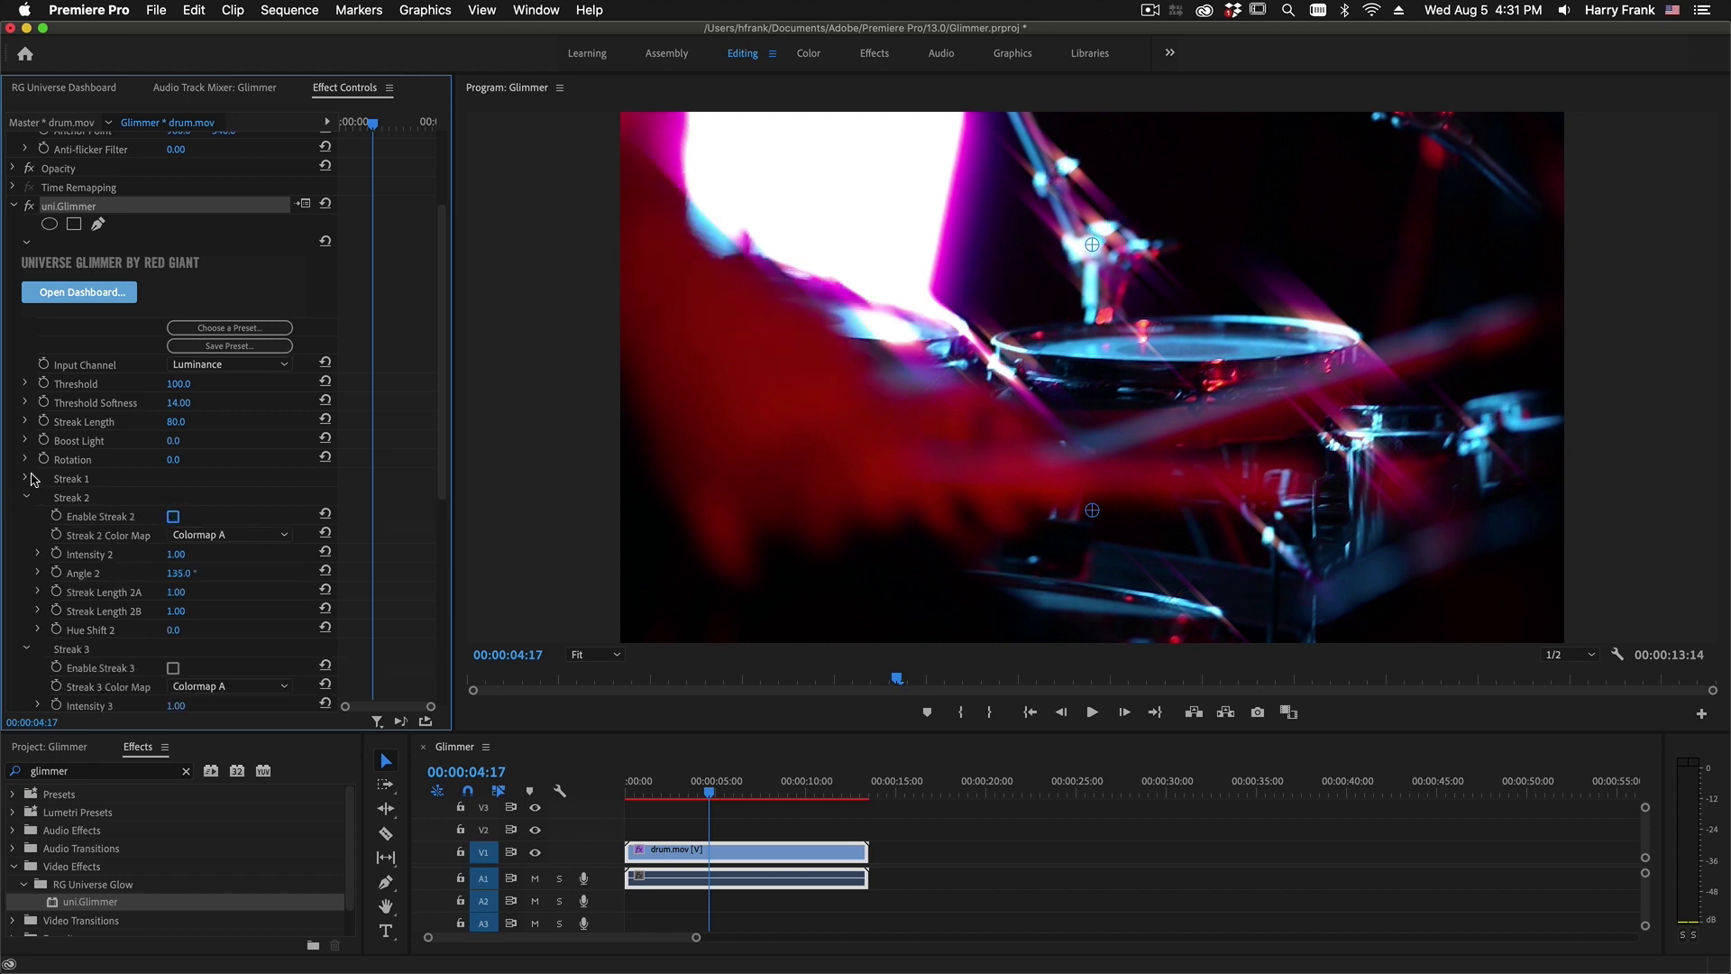
Move the playhead to 00:00:03:17 and set Streak Length 1B to 0 in the Streak 1 settings.
left_click(28, 479)
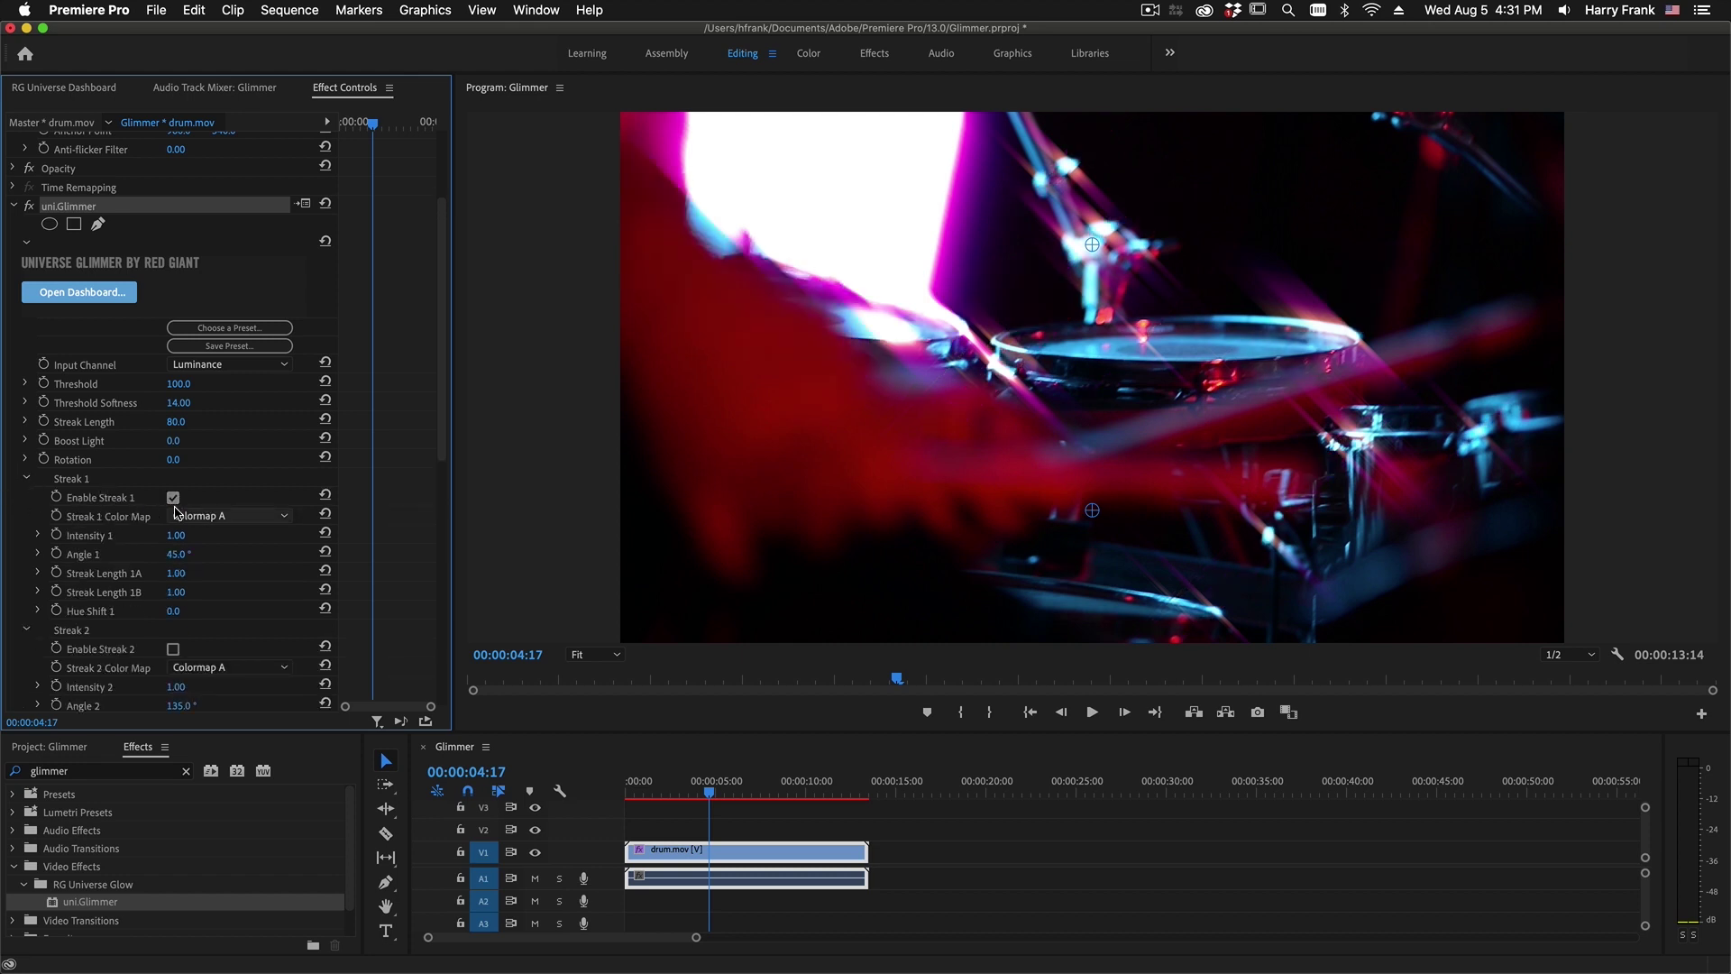
mouse_move(703, 797)
left_mouse_down()
mouse_move(831, 791)
mouse_move(691, 801)
left_mouse_up()
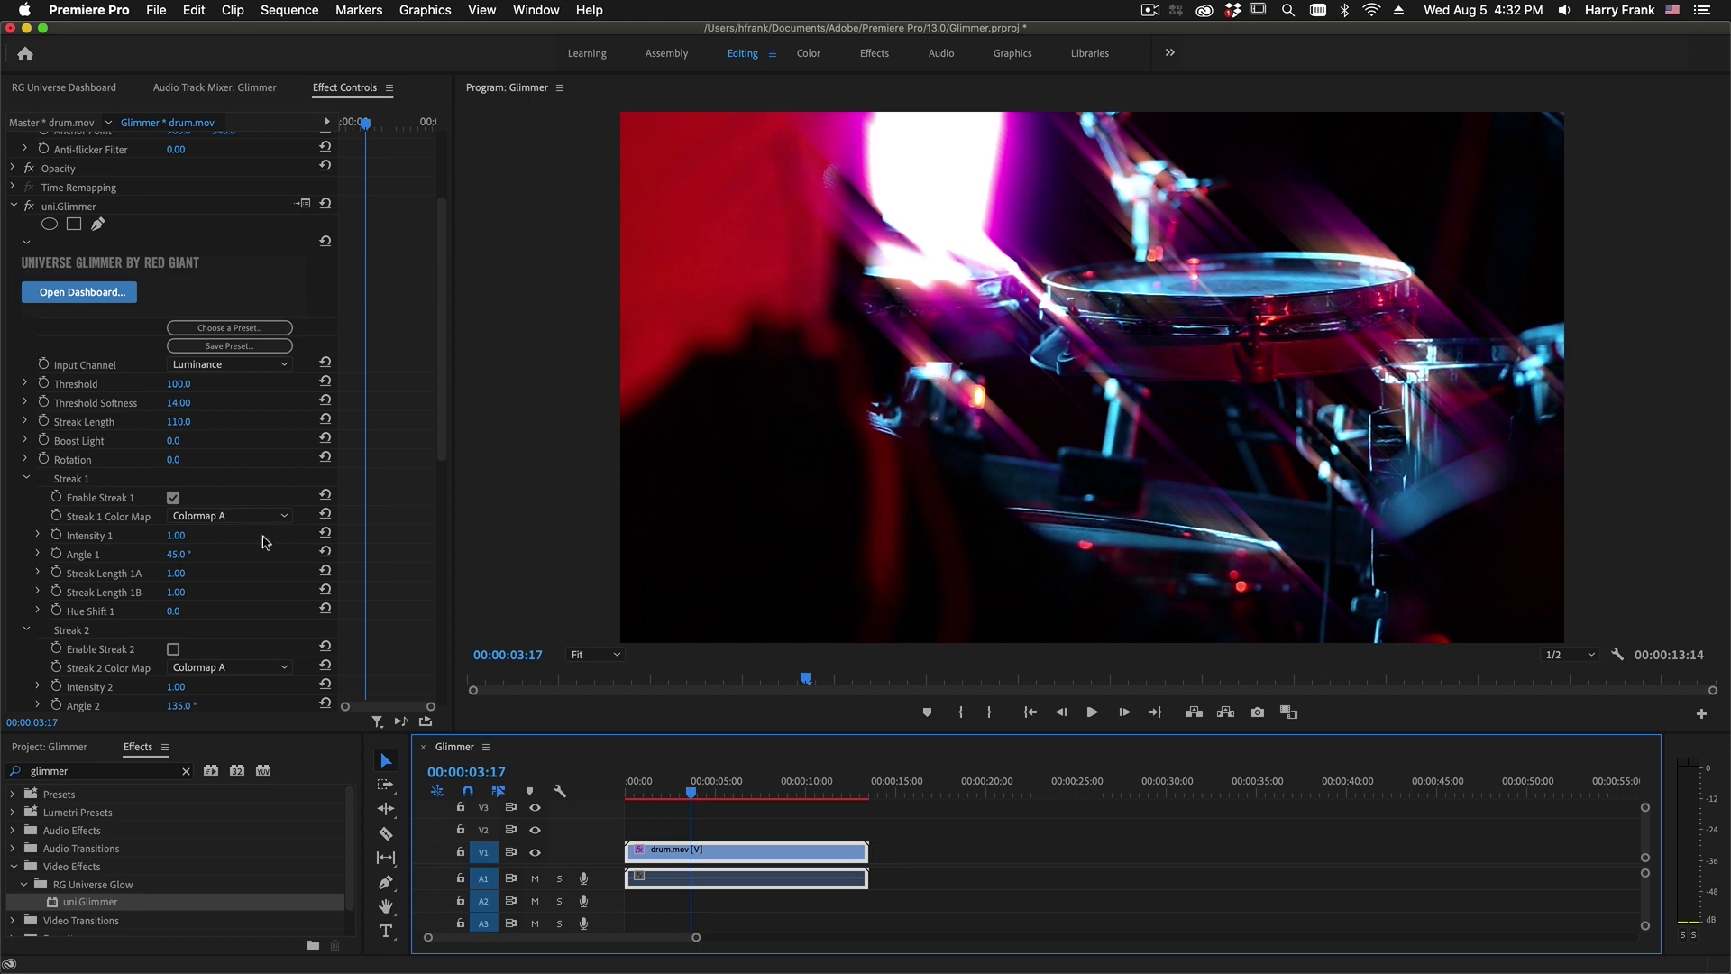
left_click(176, 604)
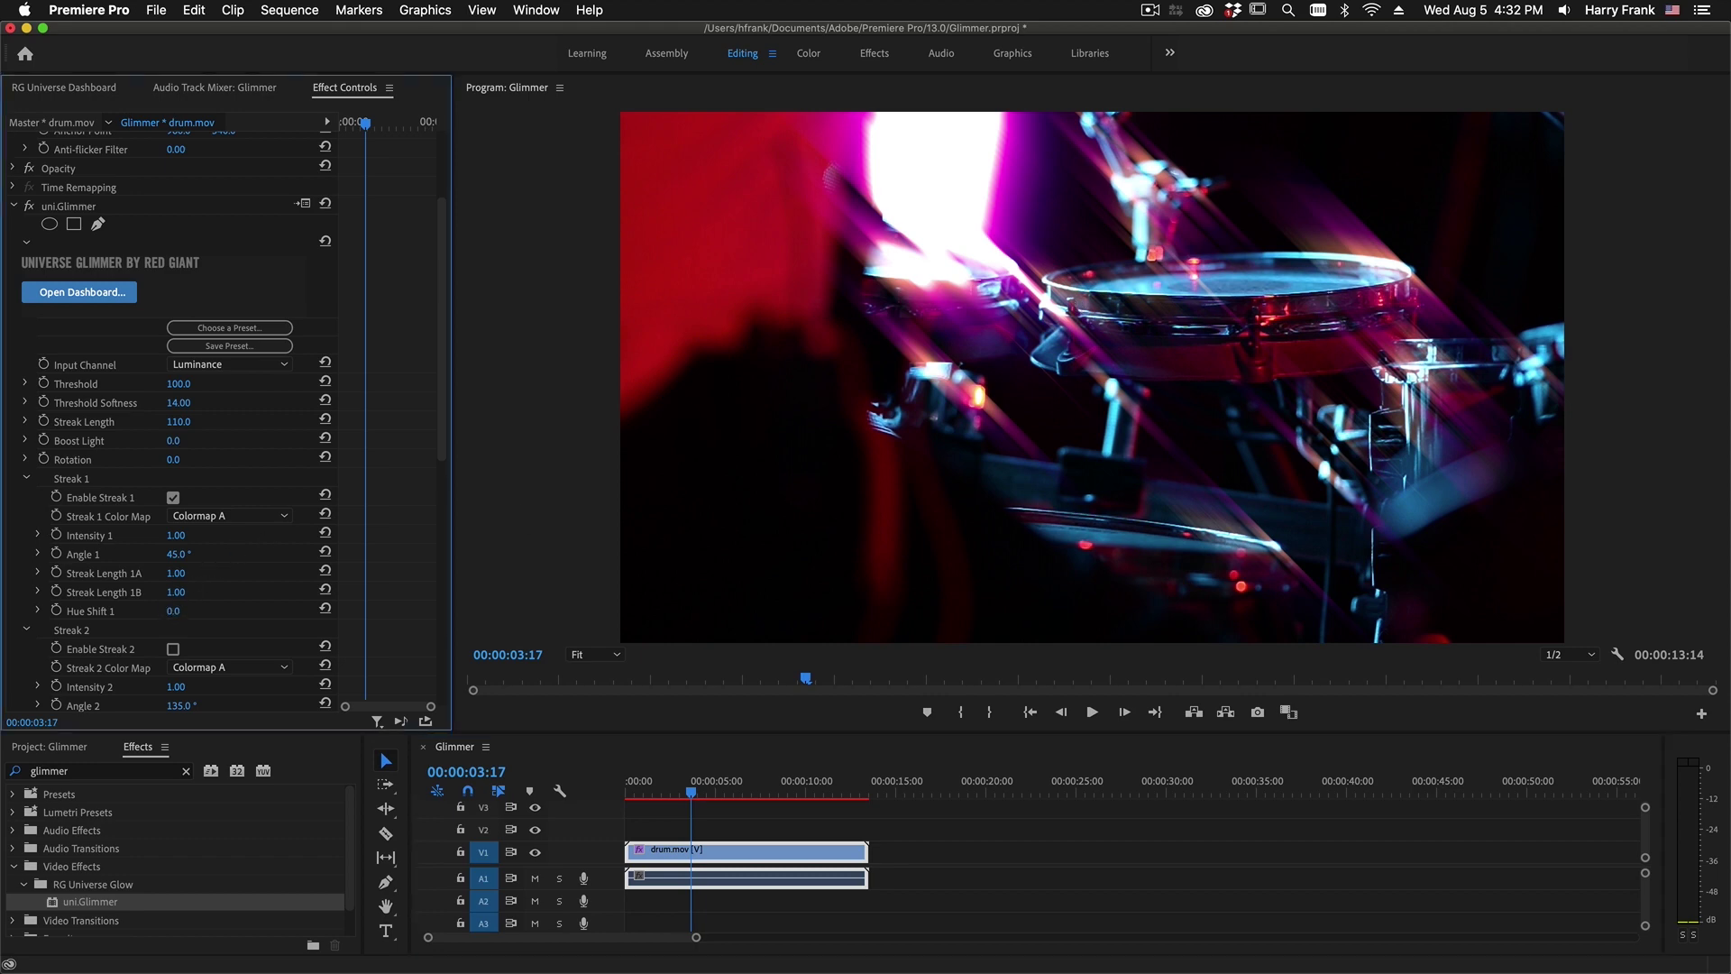
left_click(176, 592)
type("0")
key("Return")
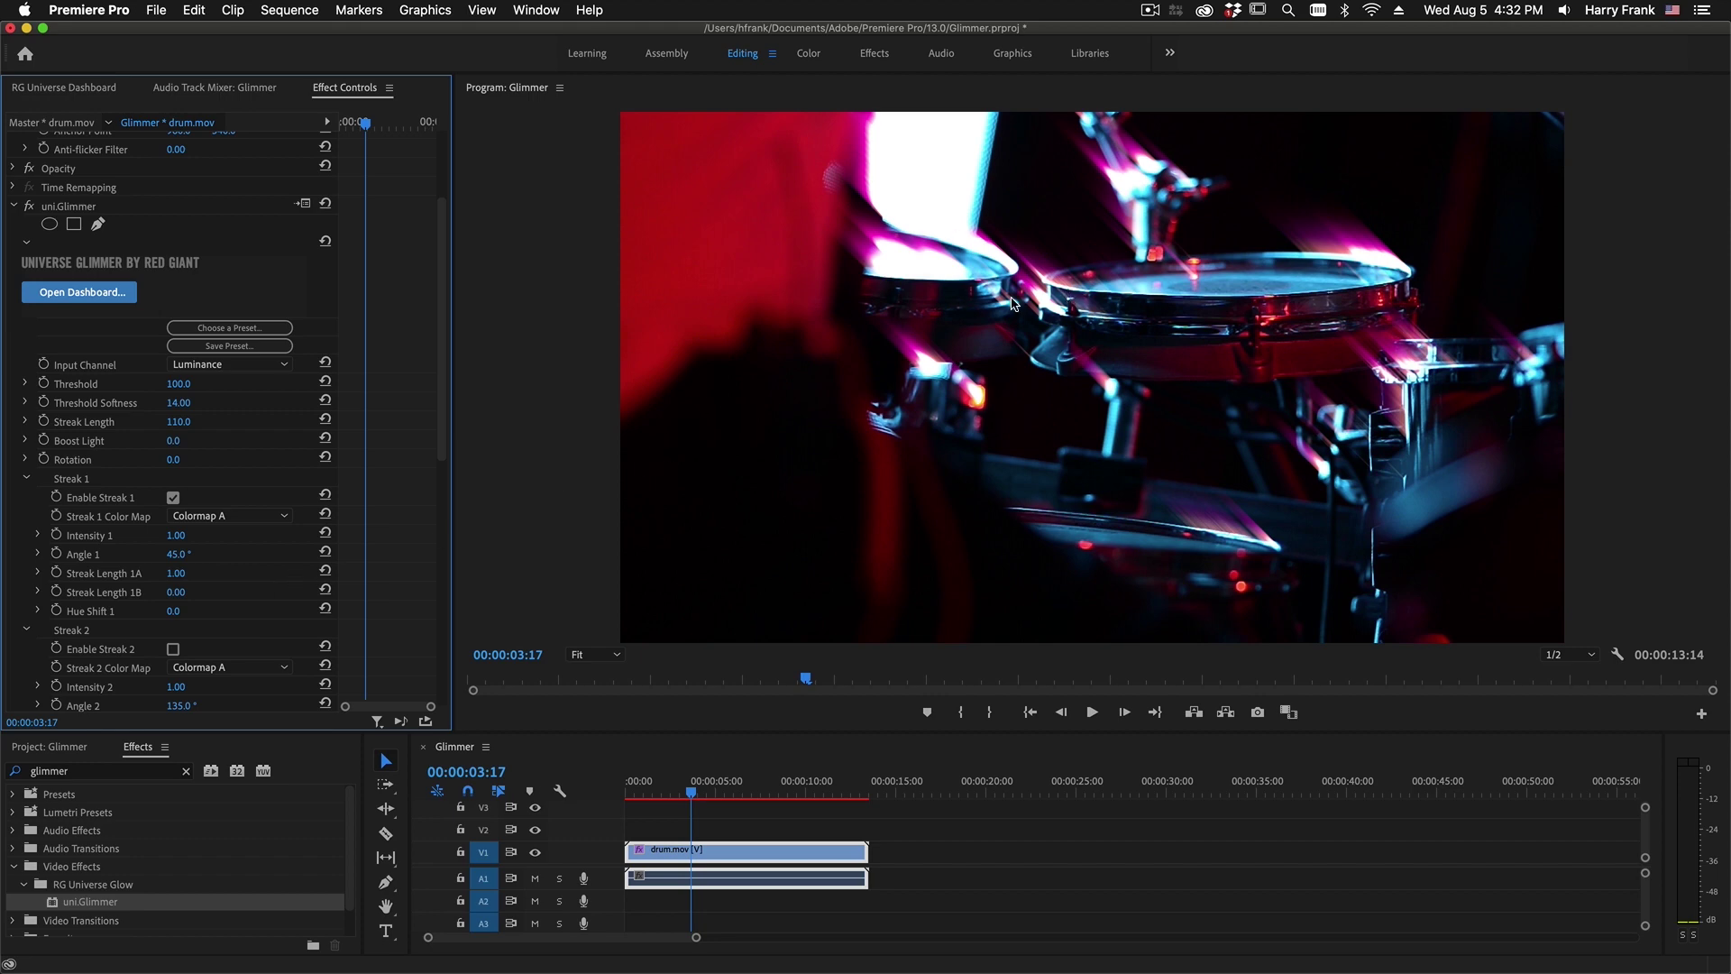
Set the Glimmer effect's overall Rotation to 30 degrees.
left_click(187, 457)
key("shift+Down")
key("shift+Down")
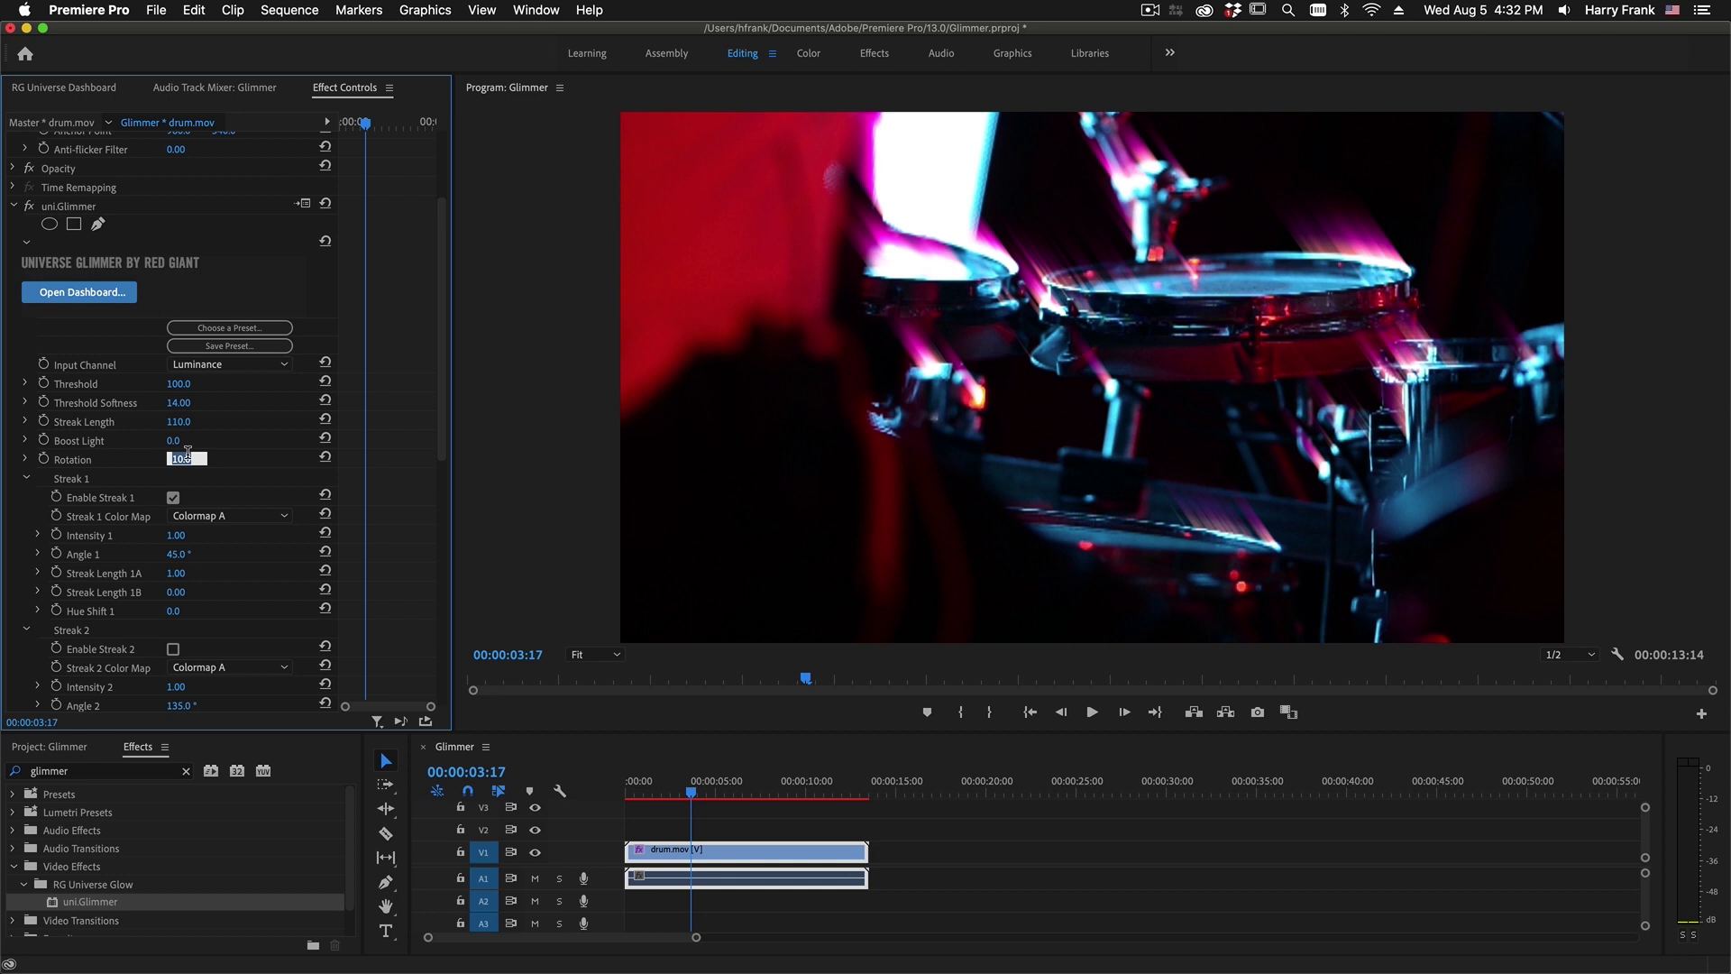
type("300")
key("Return")
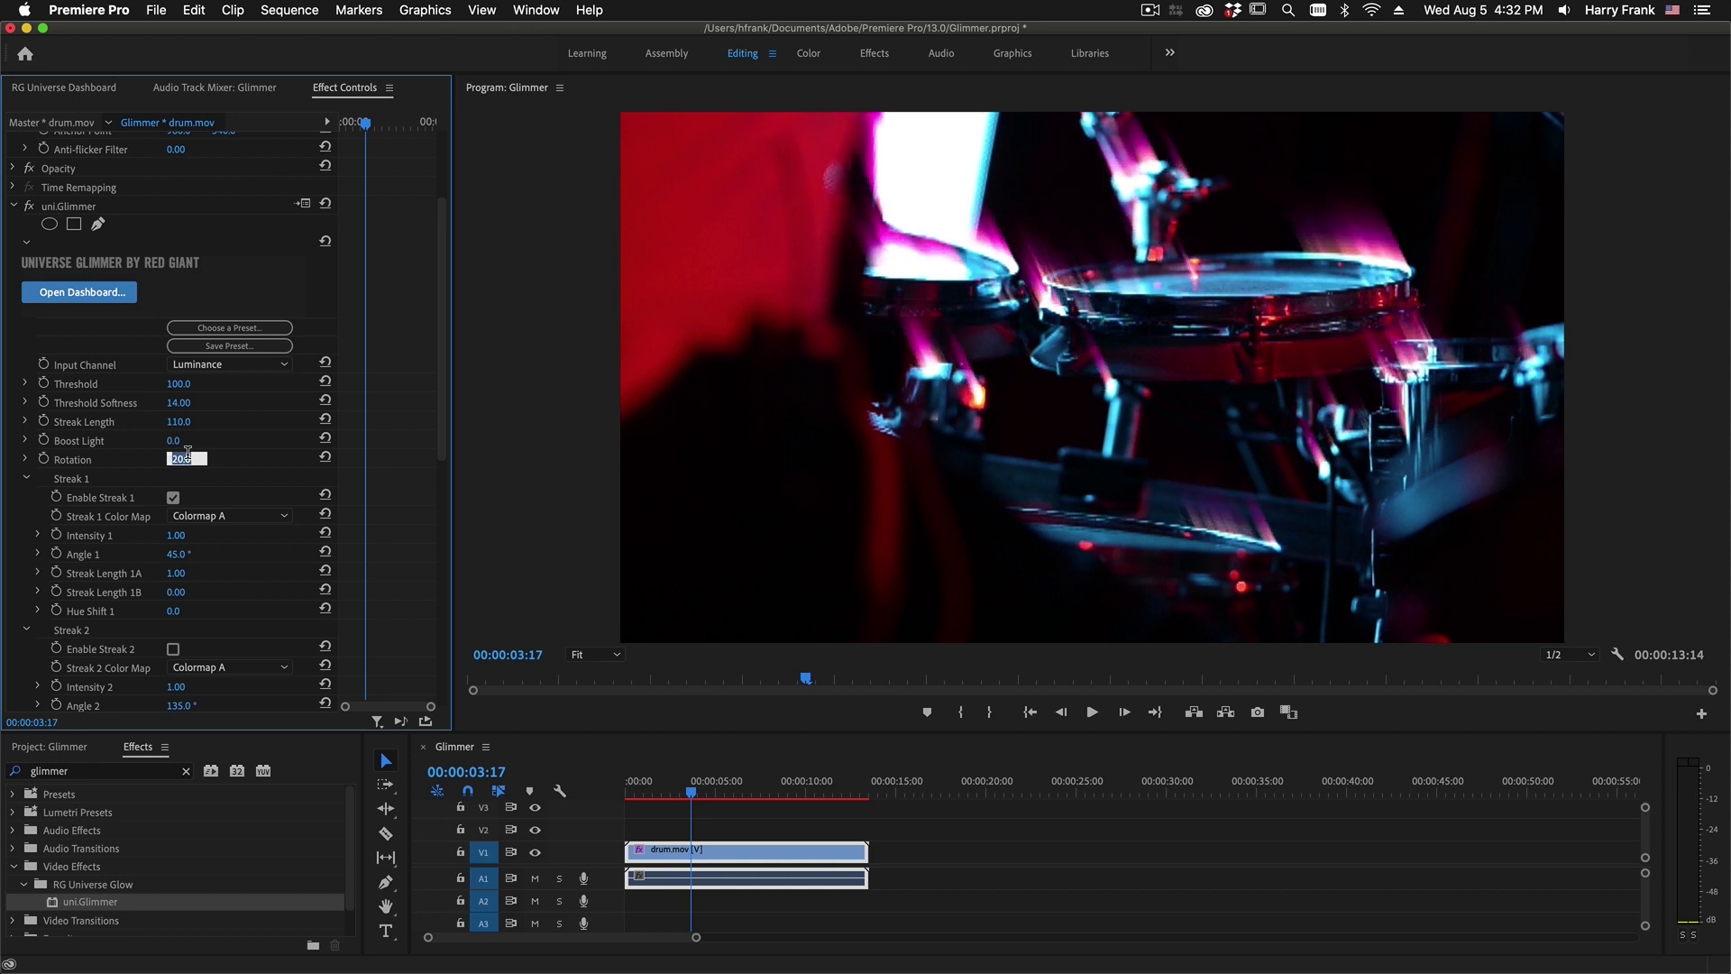
Set Angle 1 of Streak 1 to 65 degrees.
left_click(187, 552)
type("75")
key("Return")
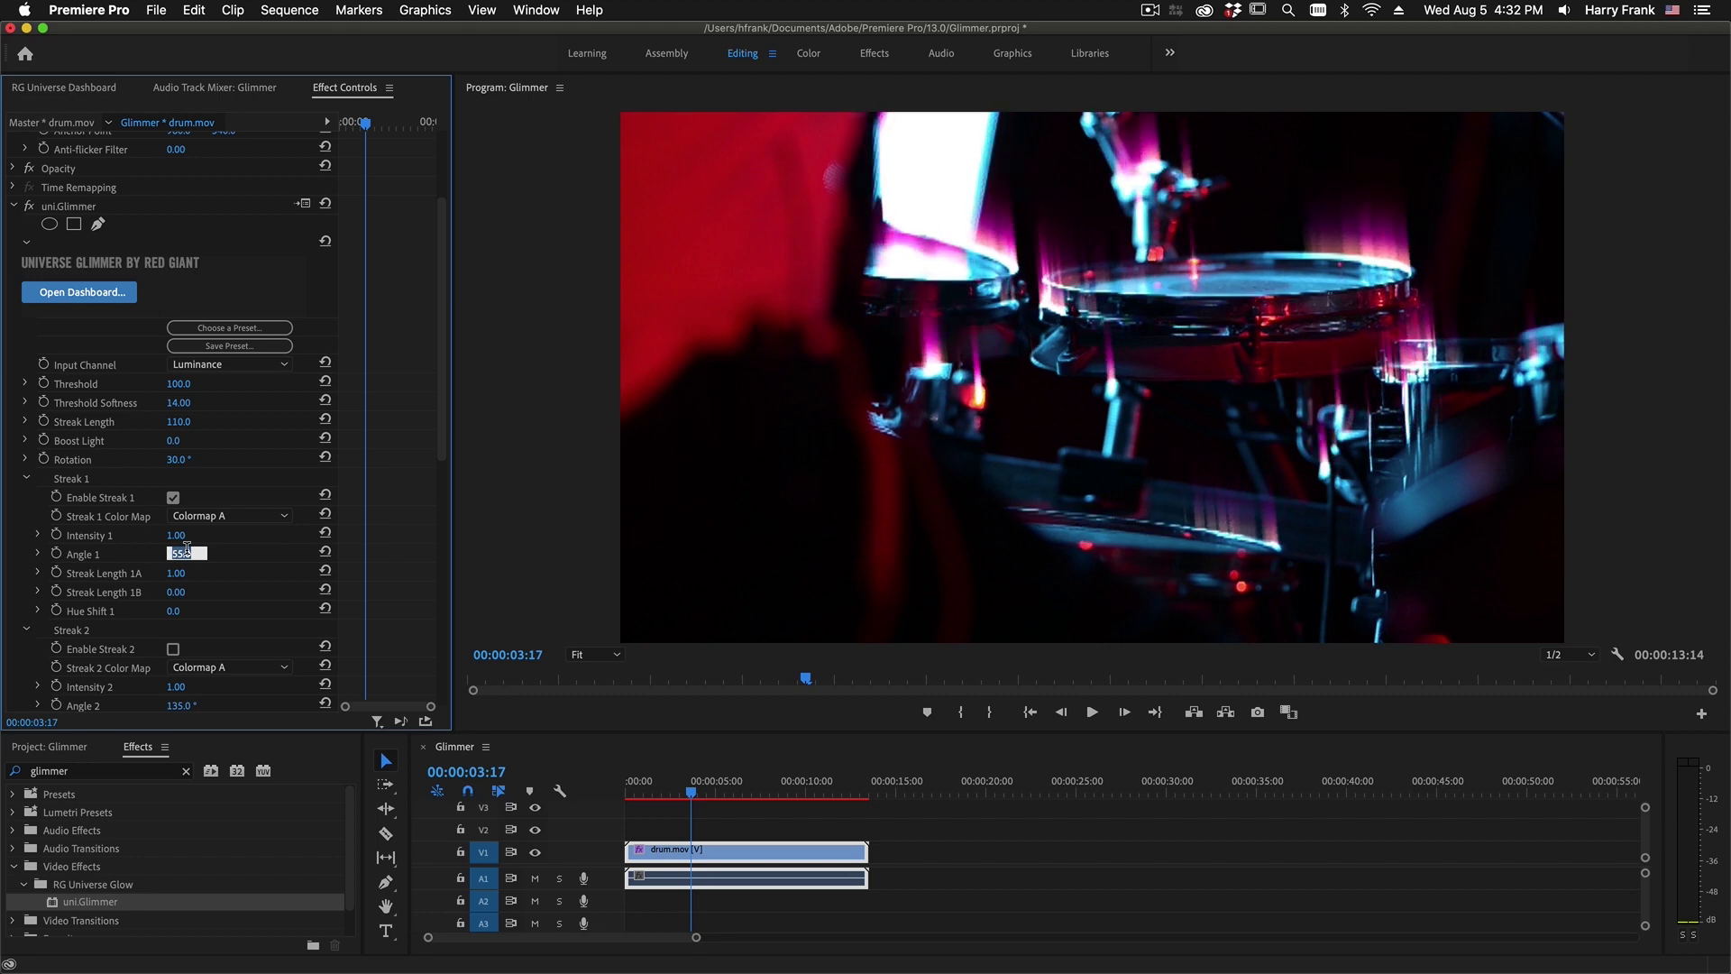
type("65")
key("Return")
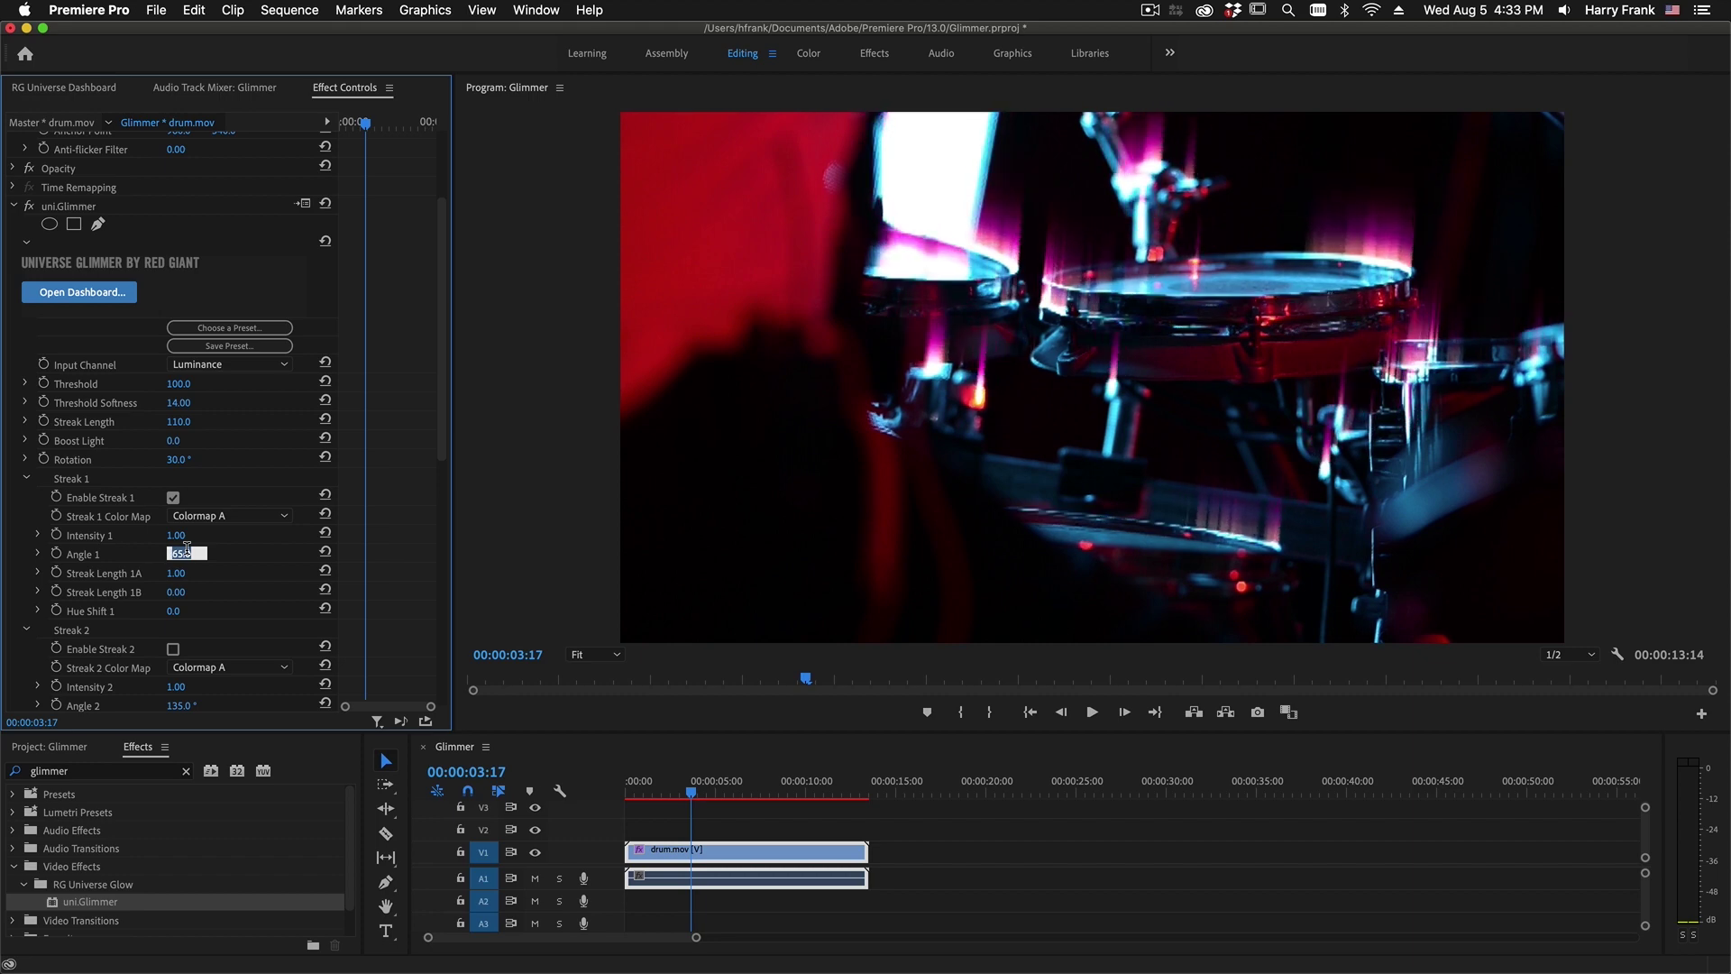
Set Streak Length 1B of Streak 1 to 1.
left_click(165, 595)
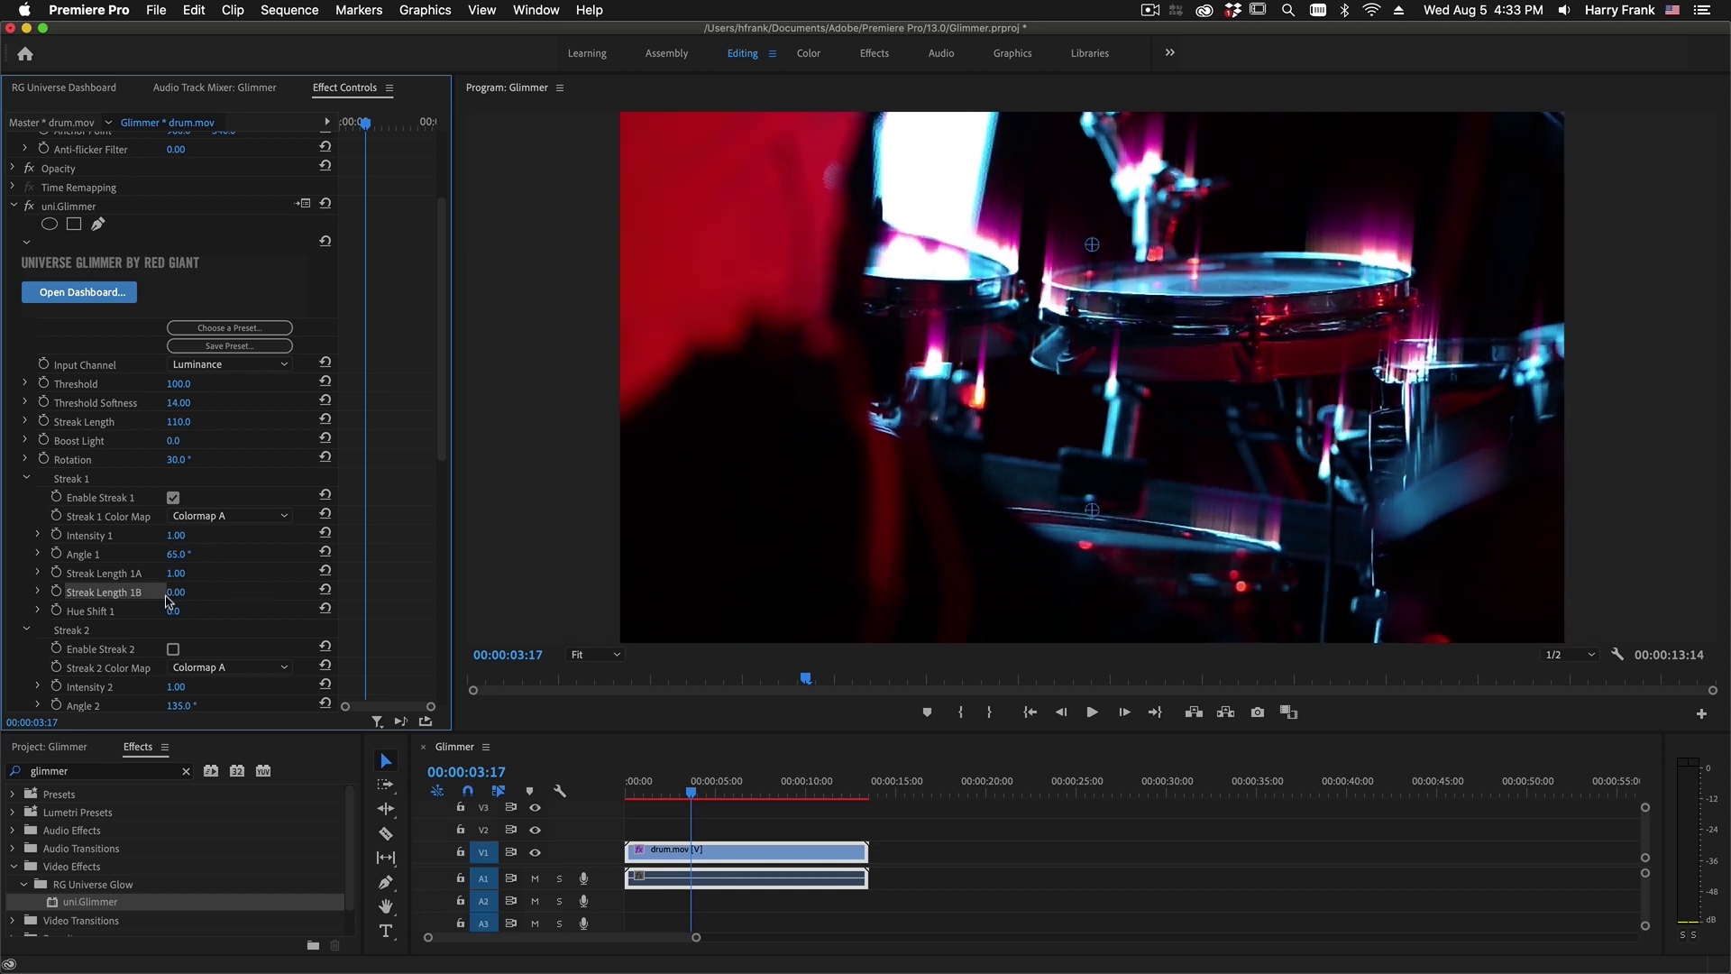
left_click(171, 593)
type("1")
key("Return")
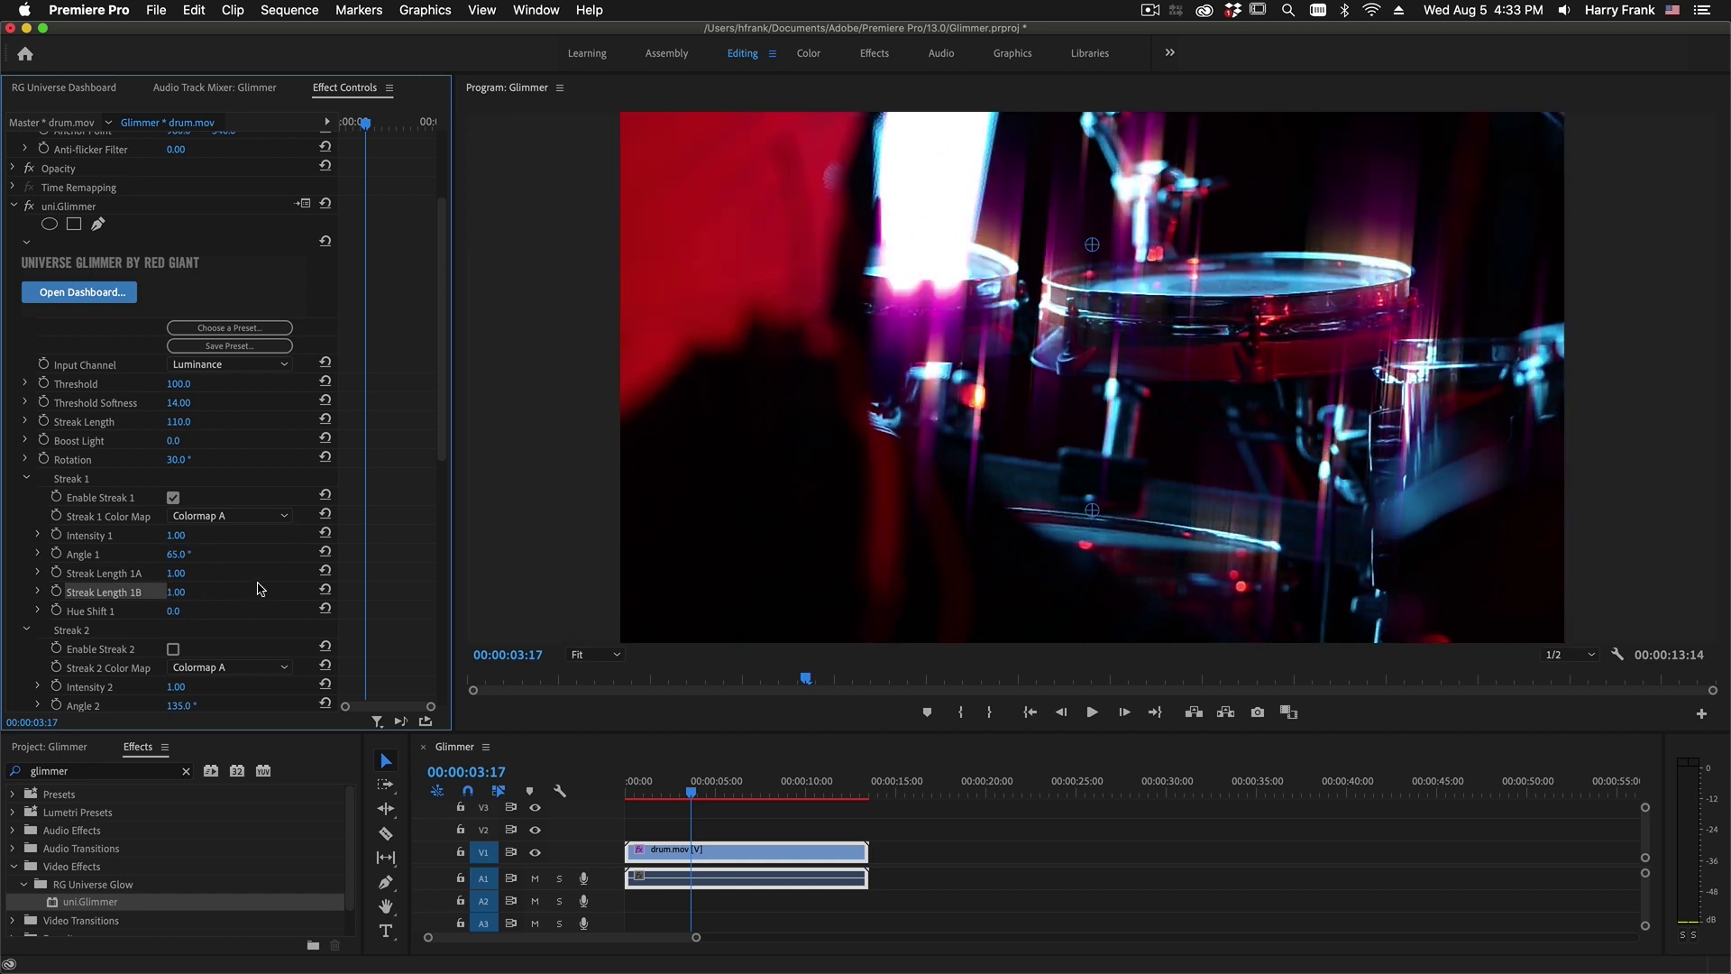
Reset the Glimmer effect's overall Rotation to 0 degrees.
left_click(185, 459)
type("0")
key("Return")
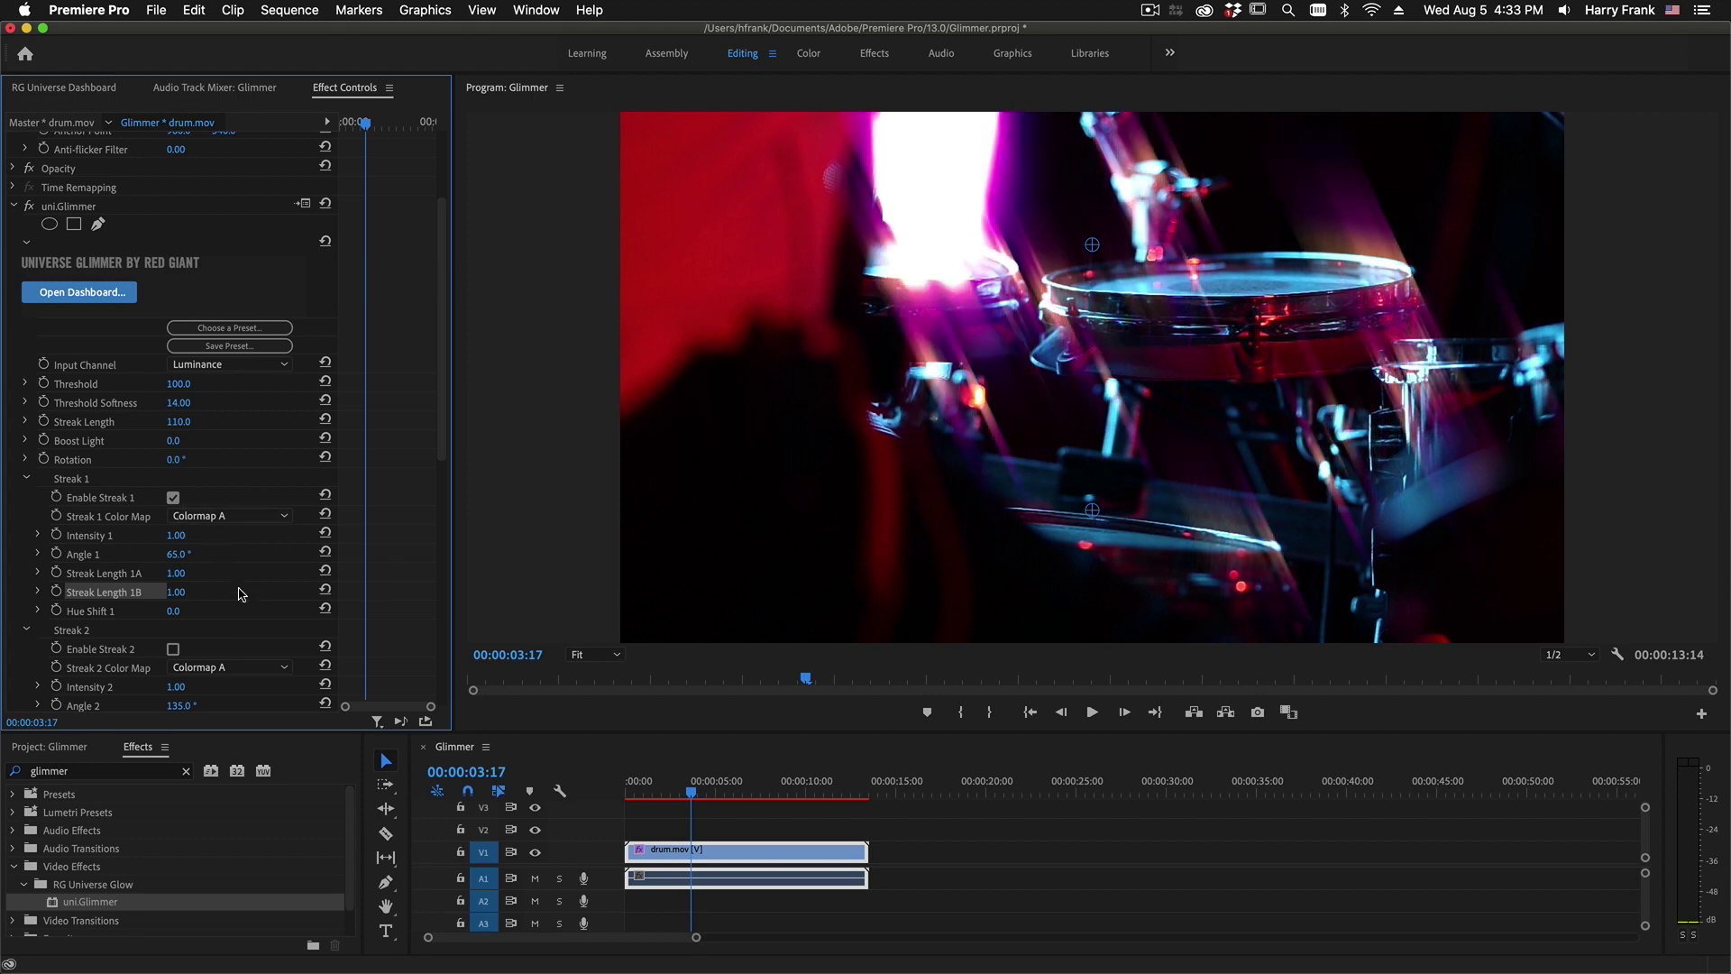
Examine the color map options available for Streak 1.
left_click(213, 519)
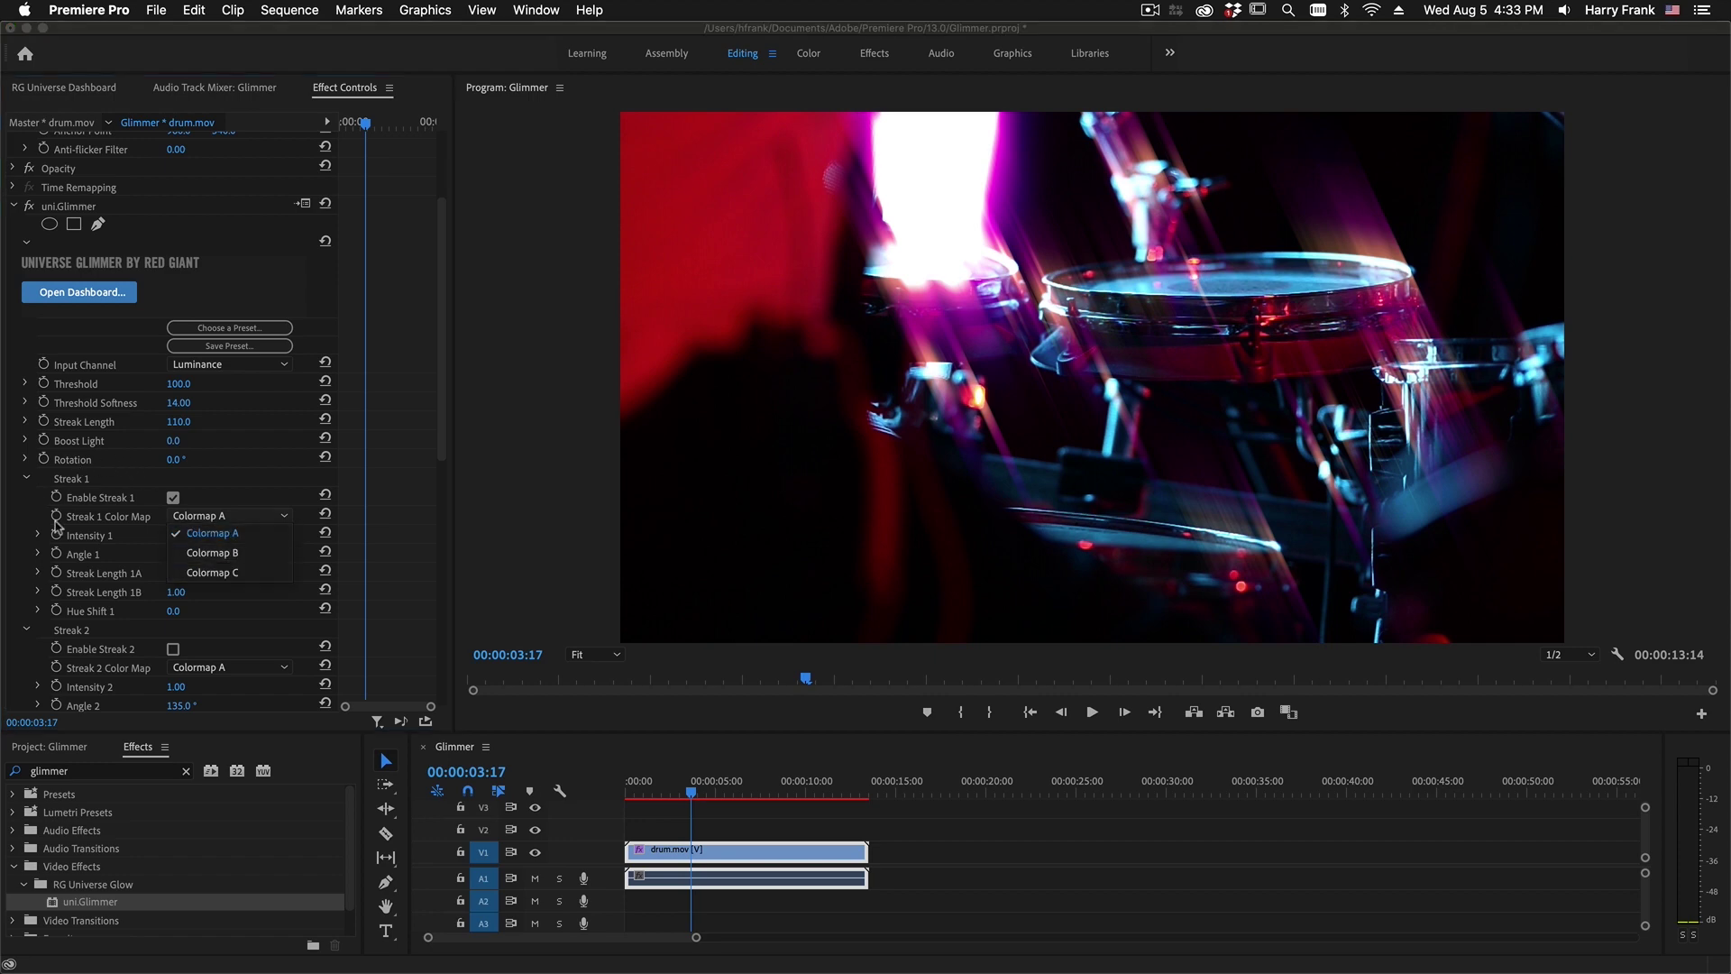
left_click(257, 604)
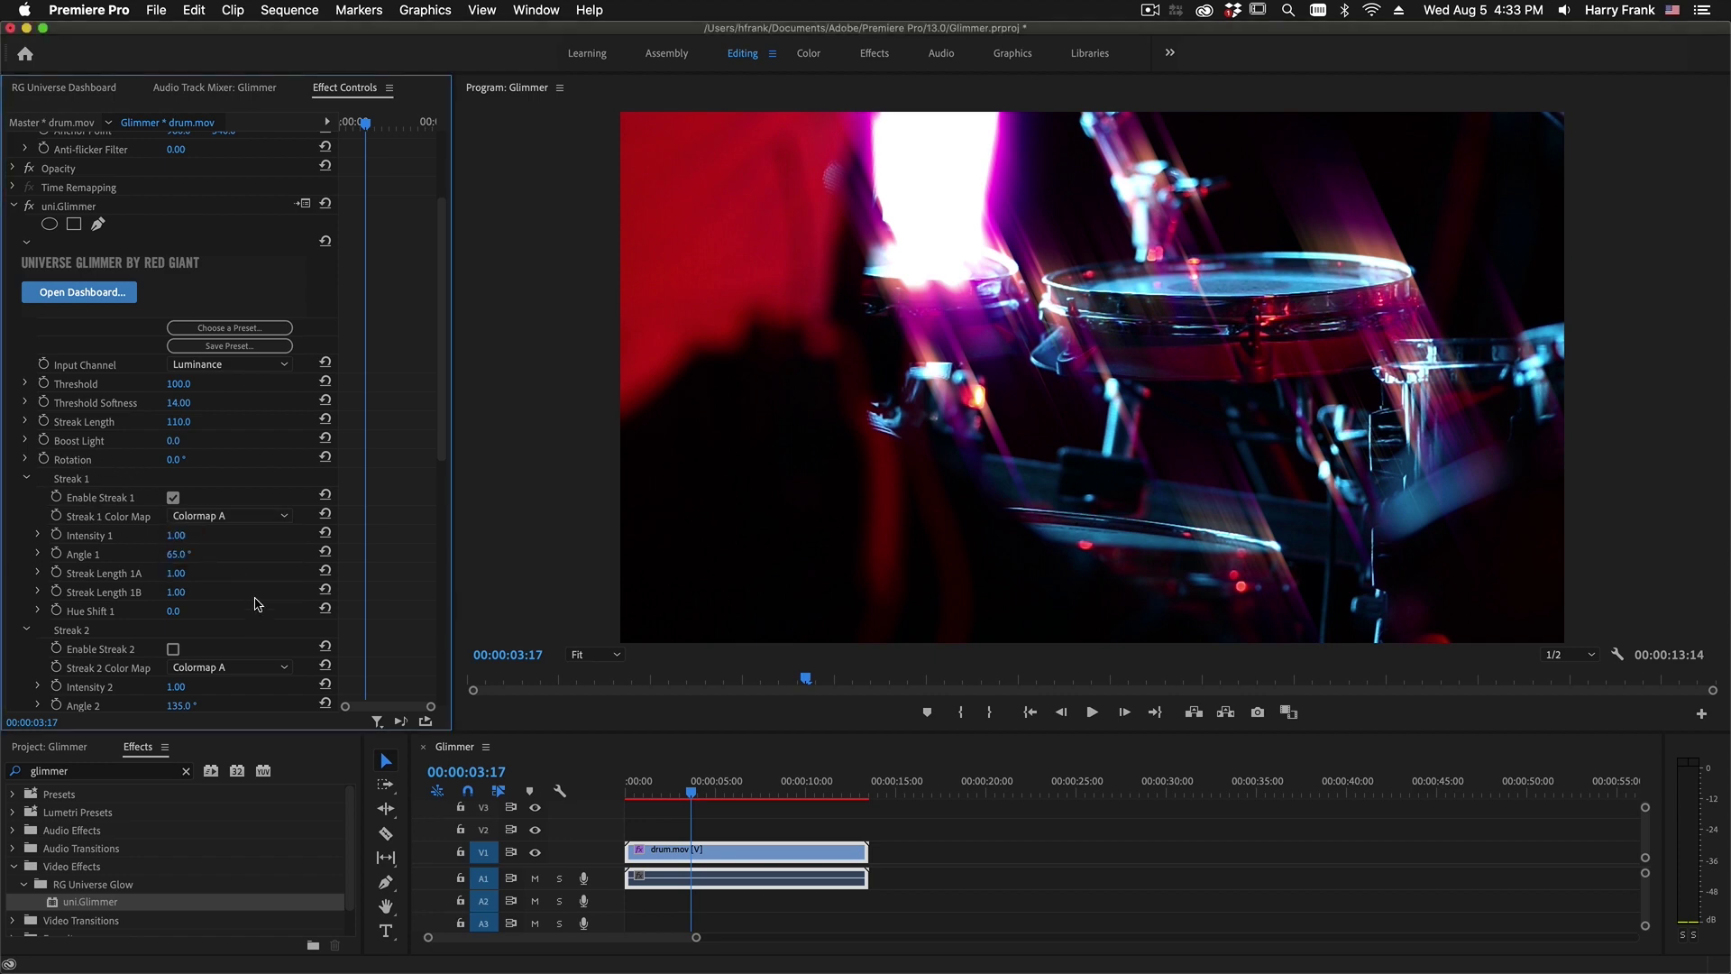
scroll(257, 604, "down", 1)
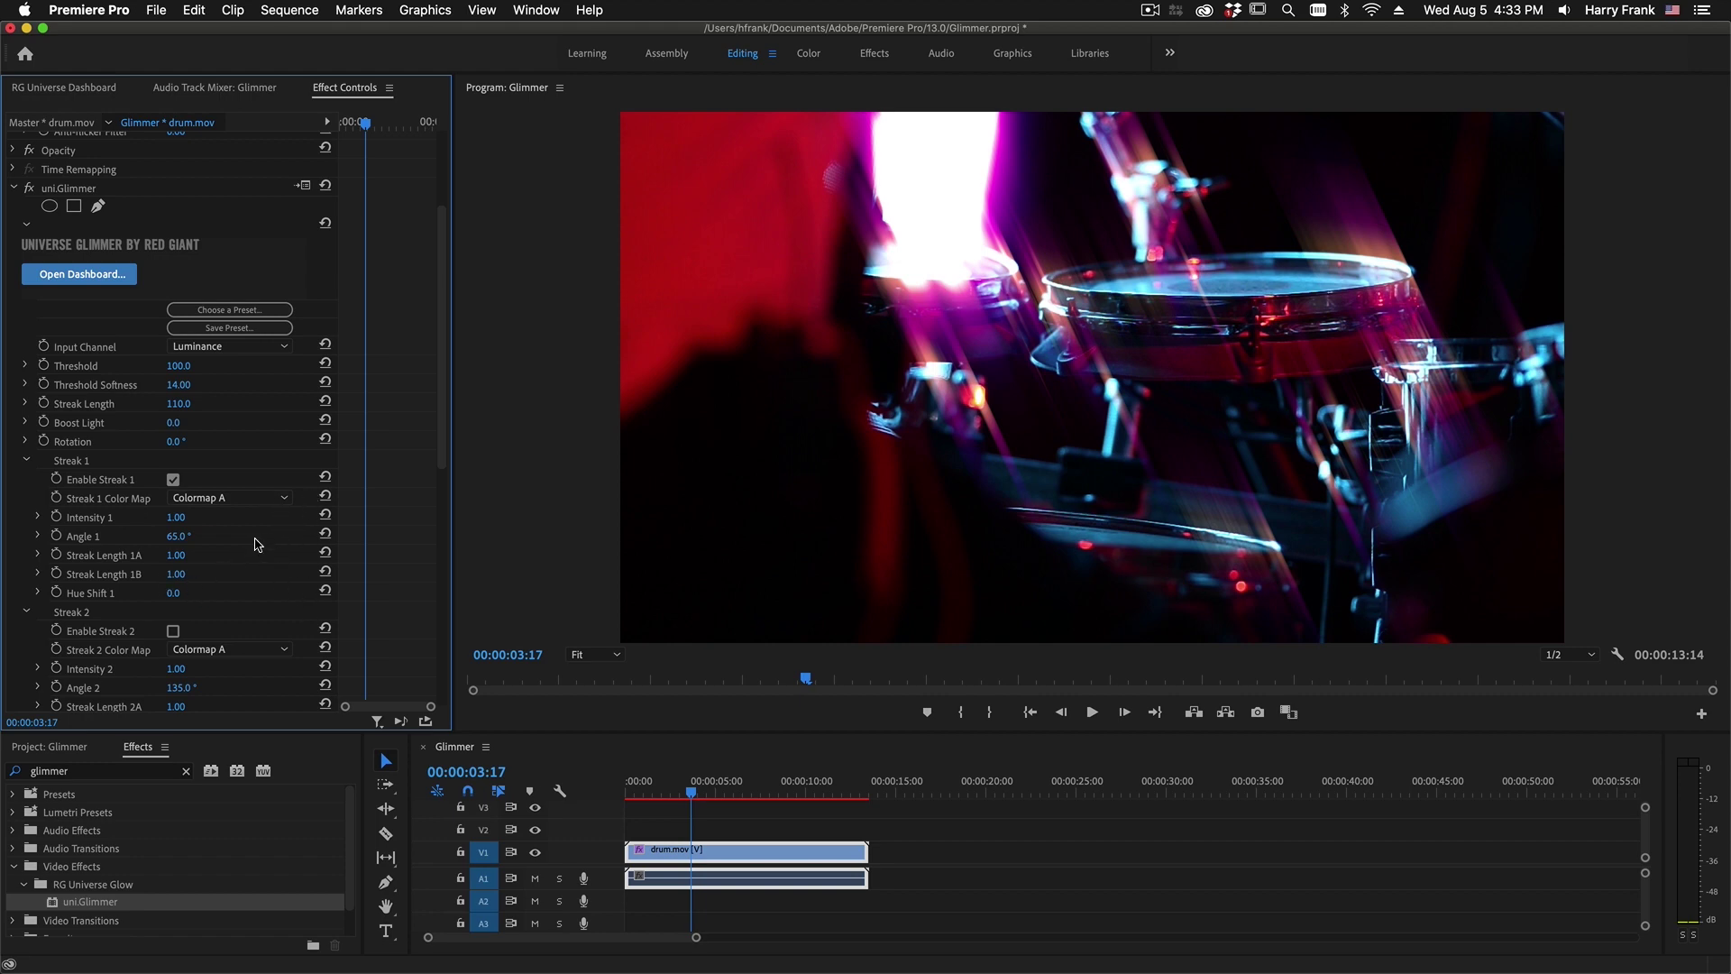
left_click(224, 500)
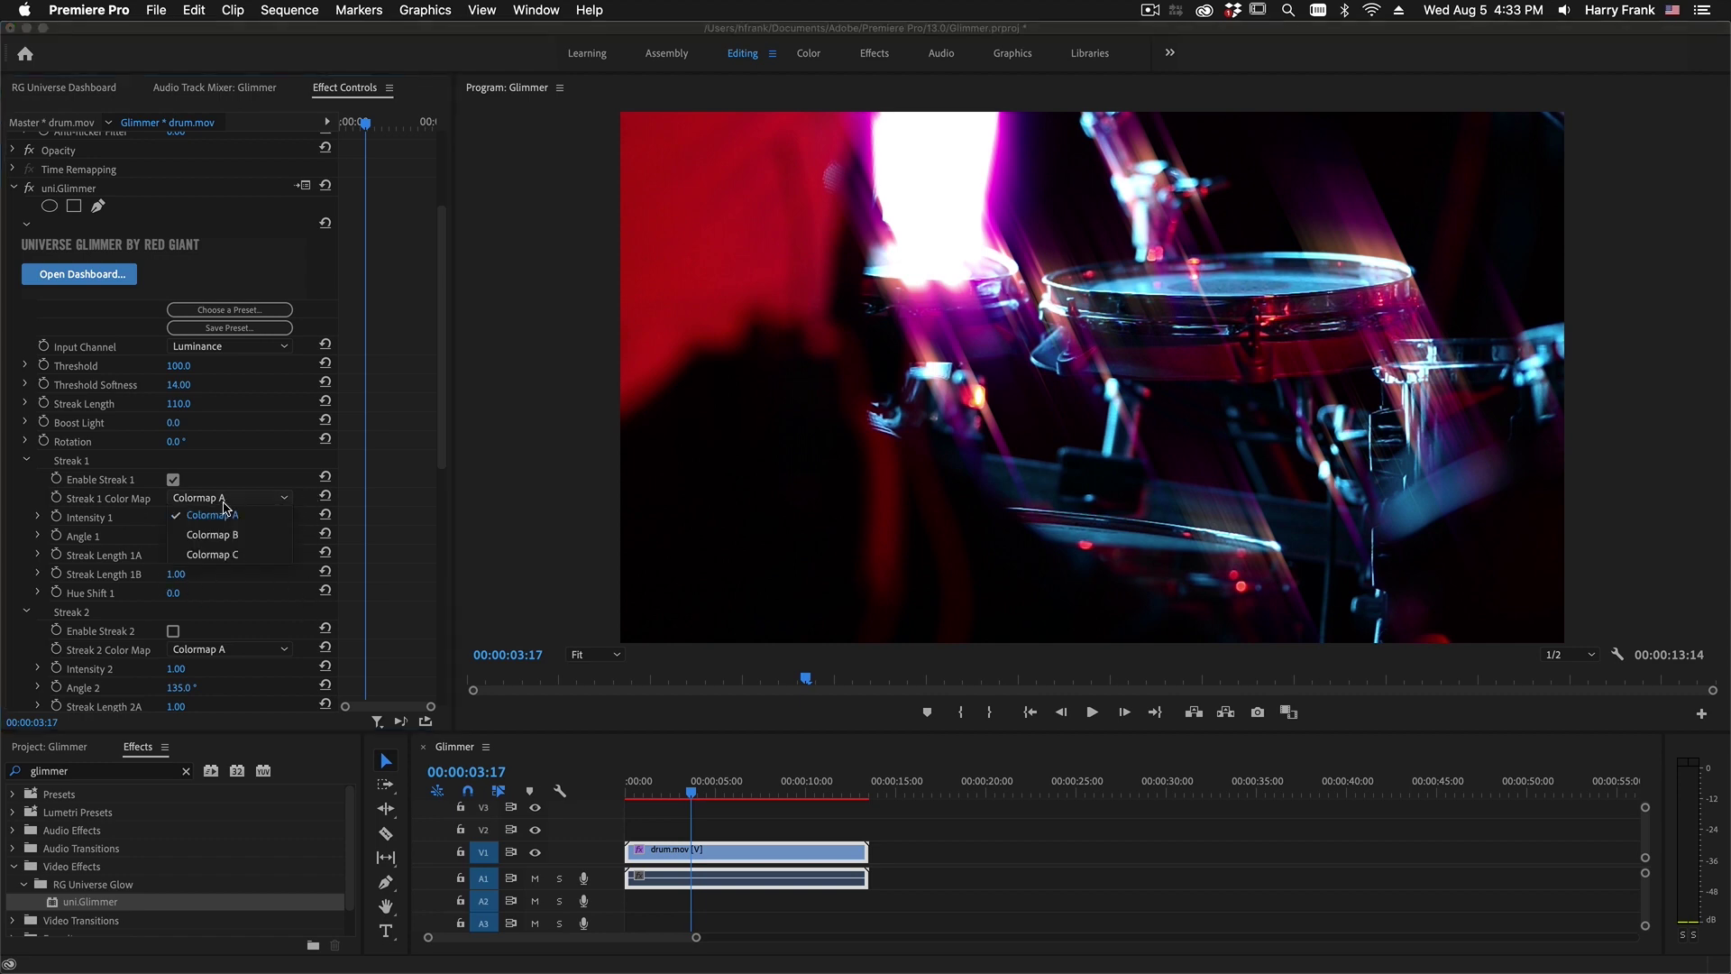
left_click(245, 616)
Apply the Fire preset to the Glimmer effect's Color Map A.
scroll(253, 557, "down", 5)
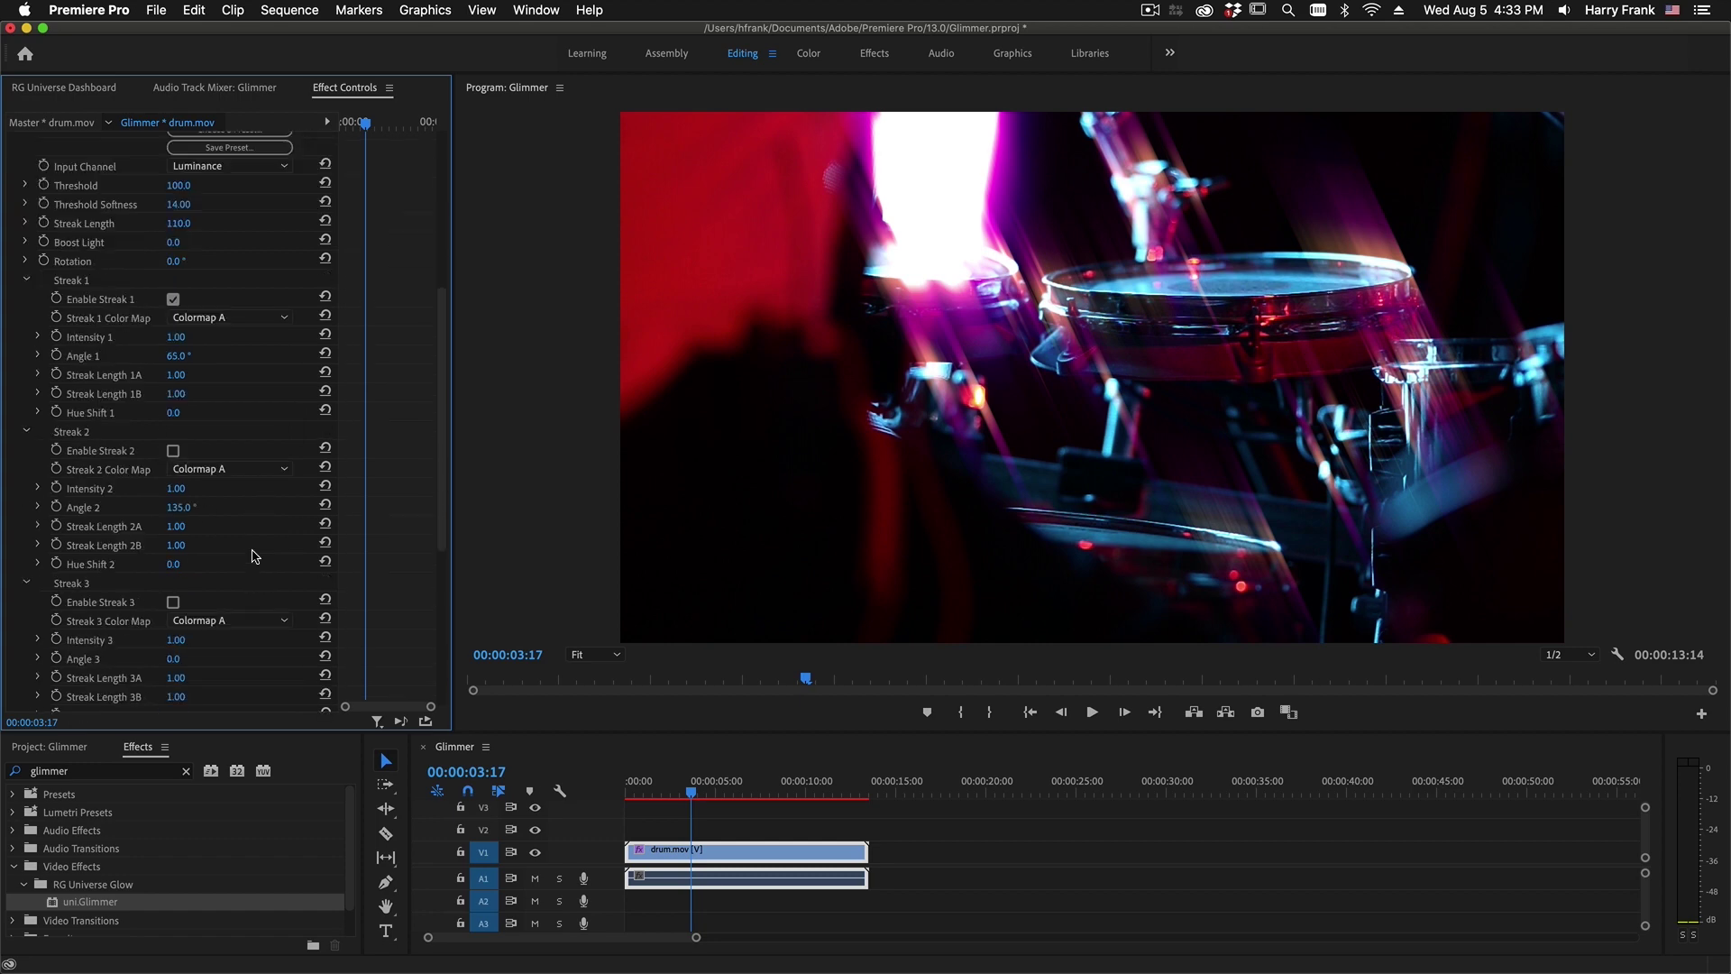
scroll(248, 540, "down", 9)
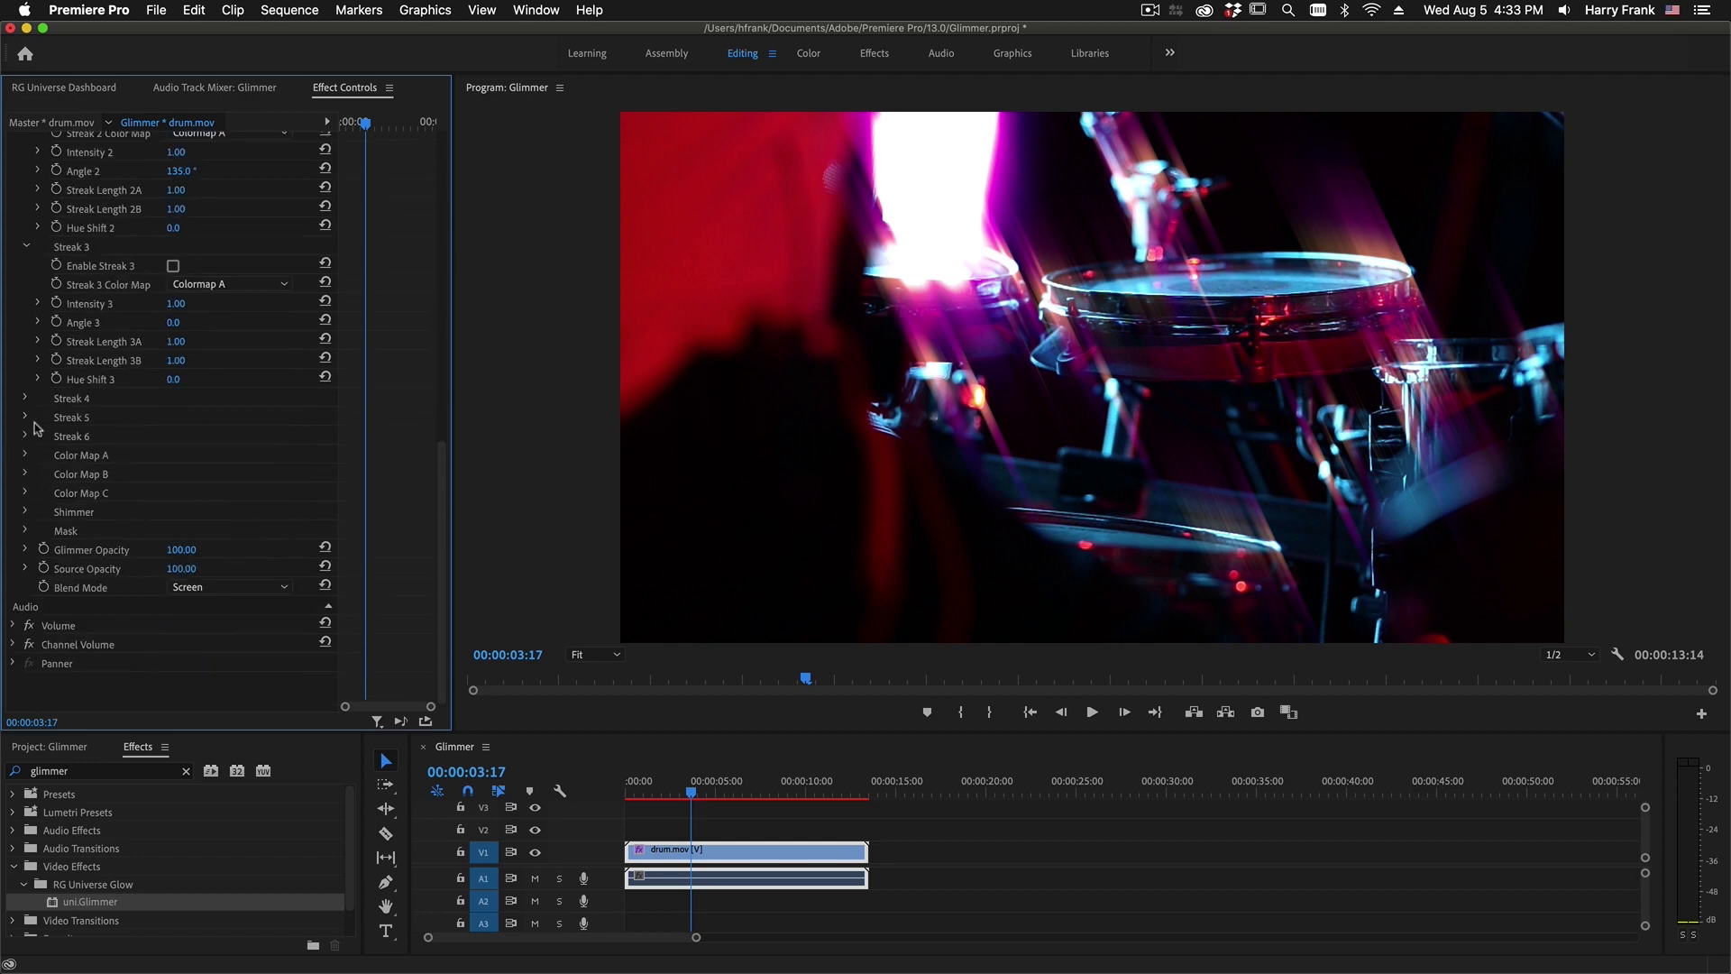
left_click(25, 455)
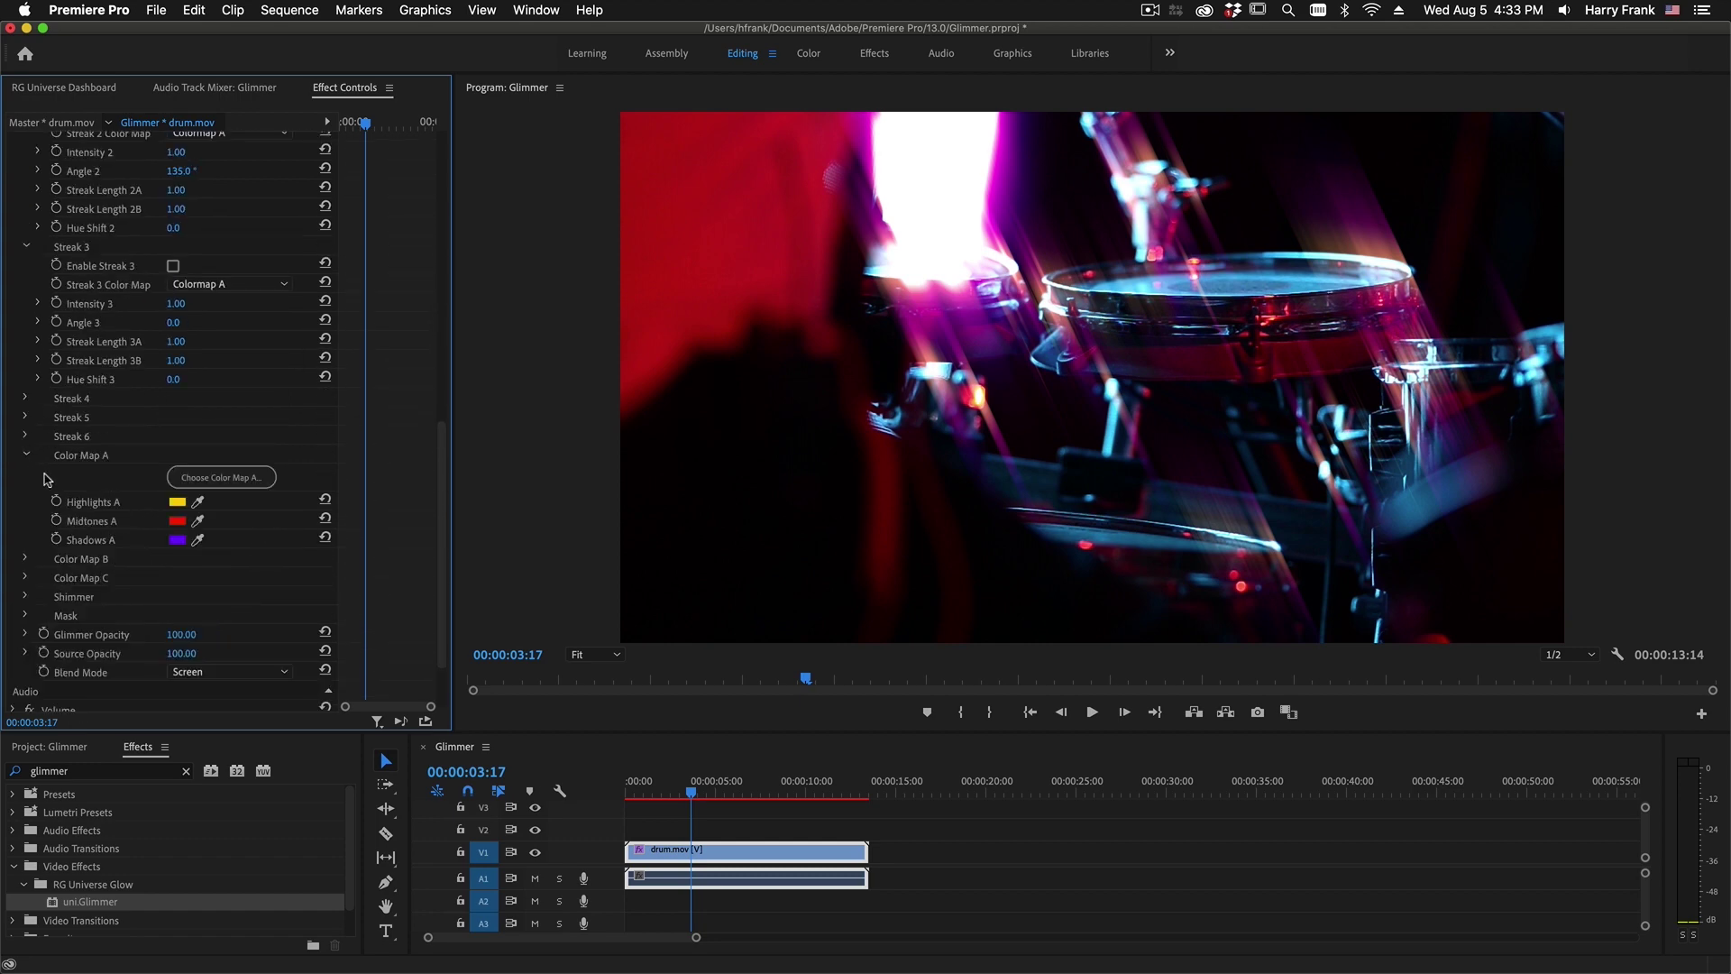
left_click(214, 478)
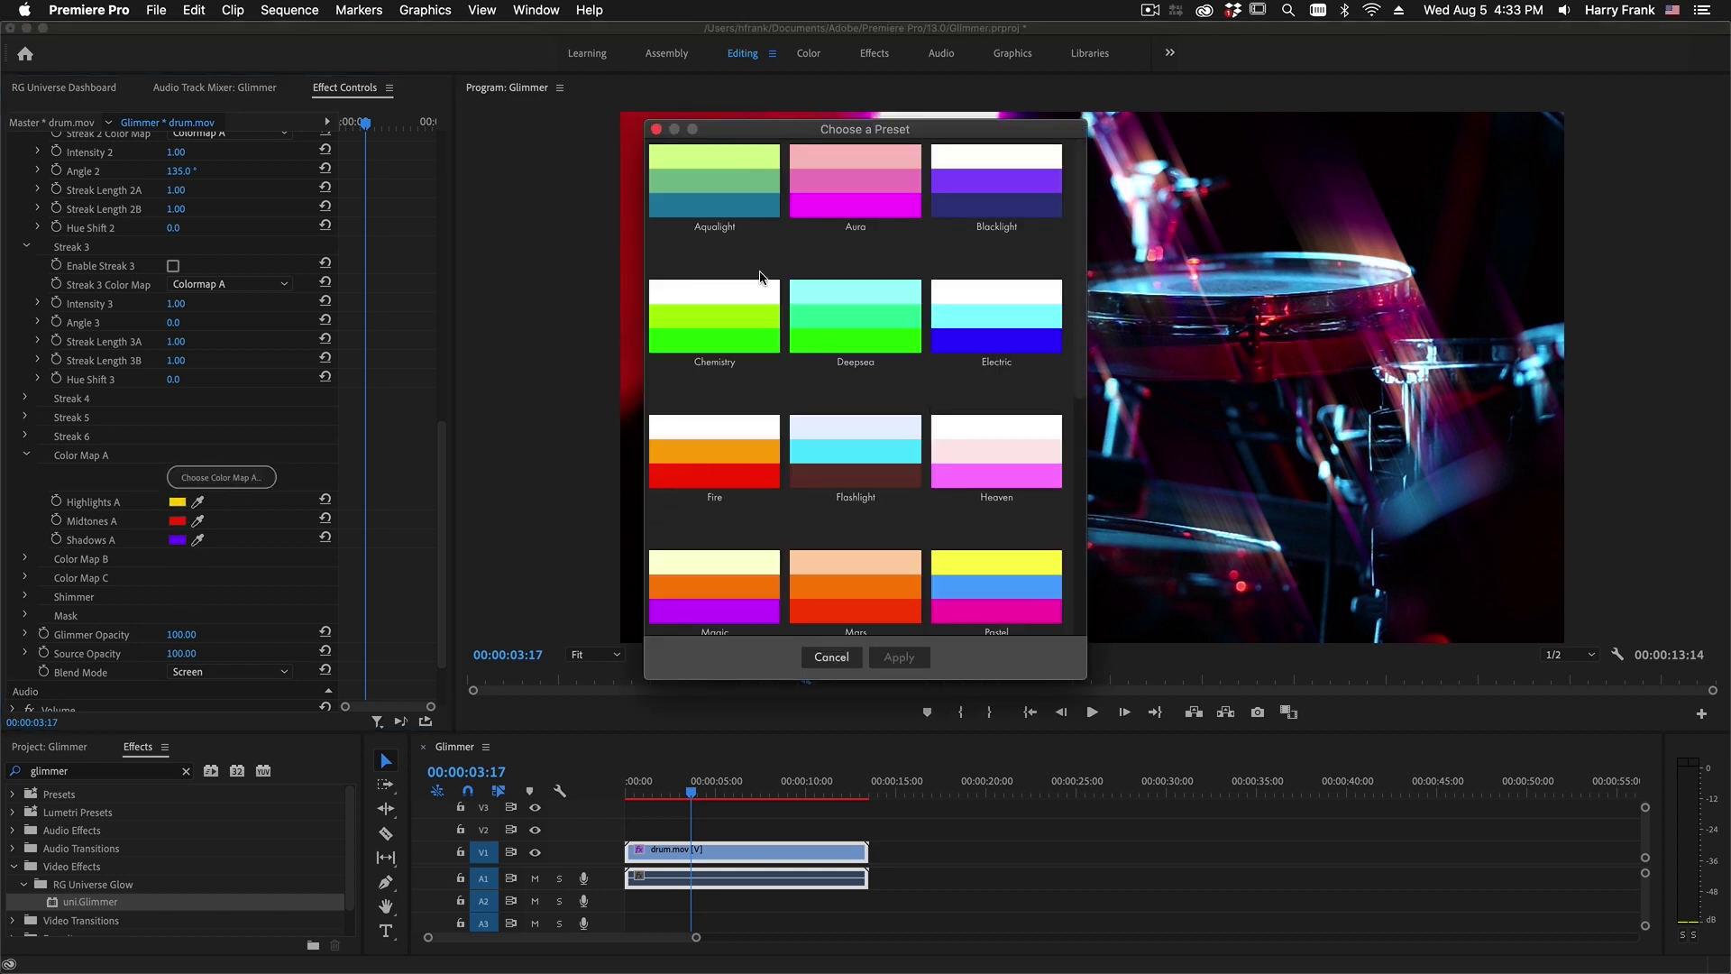
double_click(701, 444)
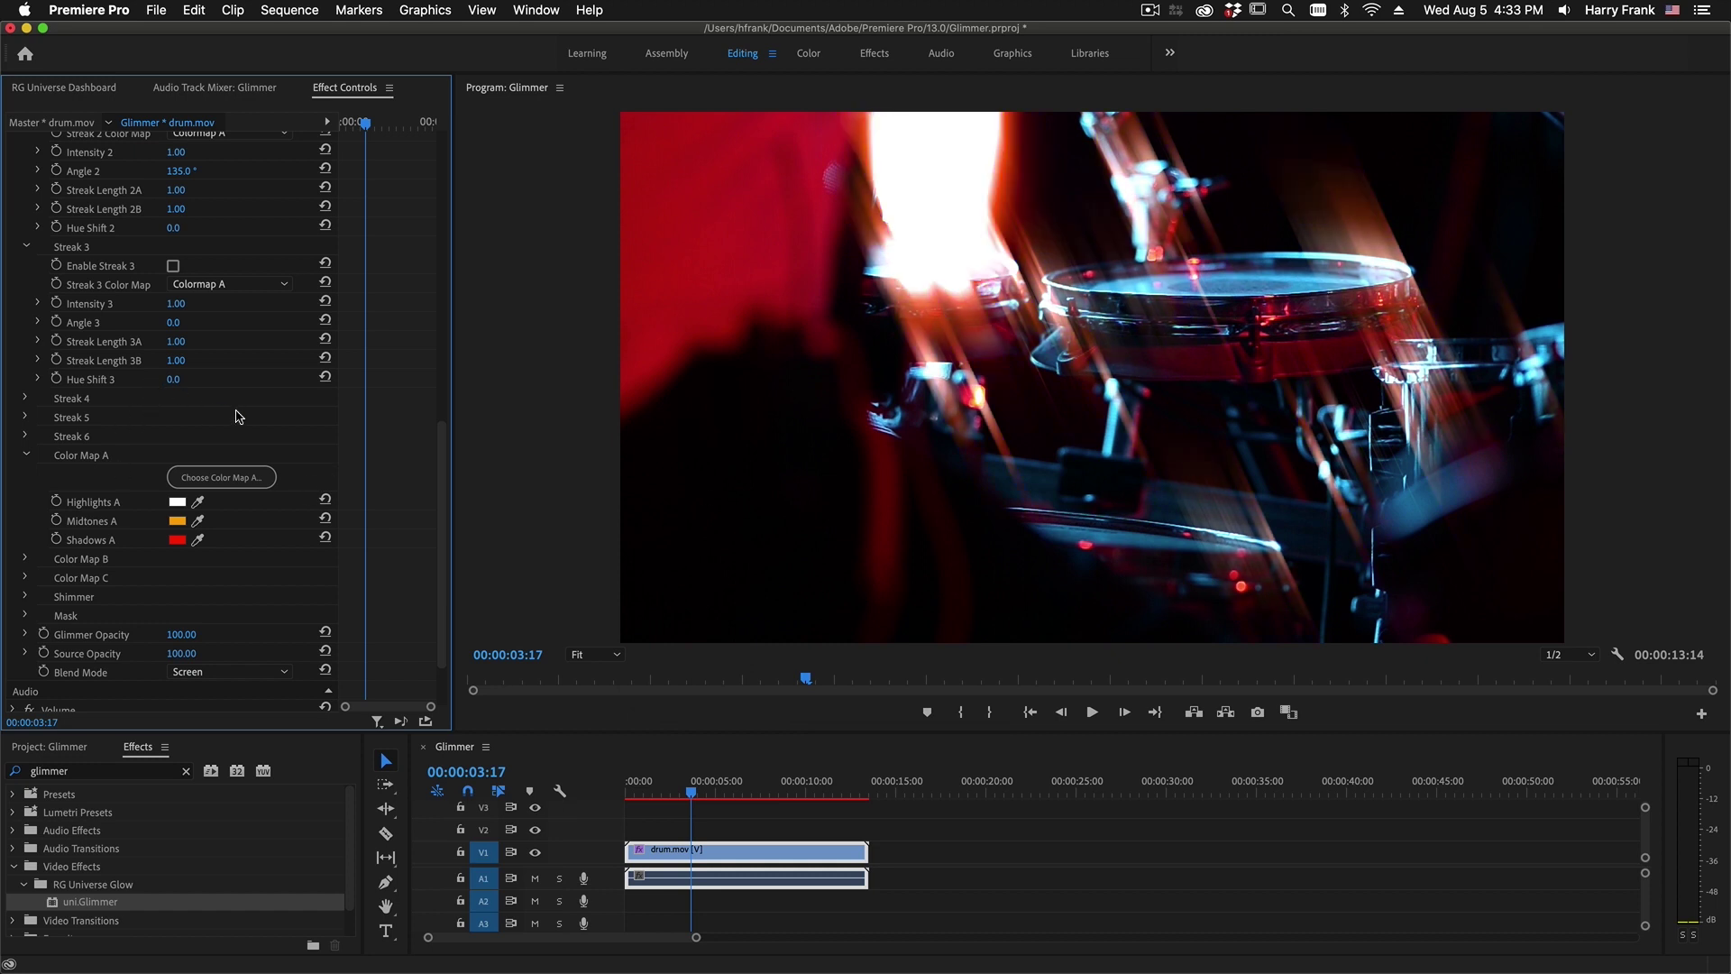
Set the Glimmer effect's Shimmer Amount to 128 and its Threshold Softness to 11.
scroll(236, 417, "up", 5)
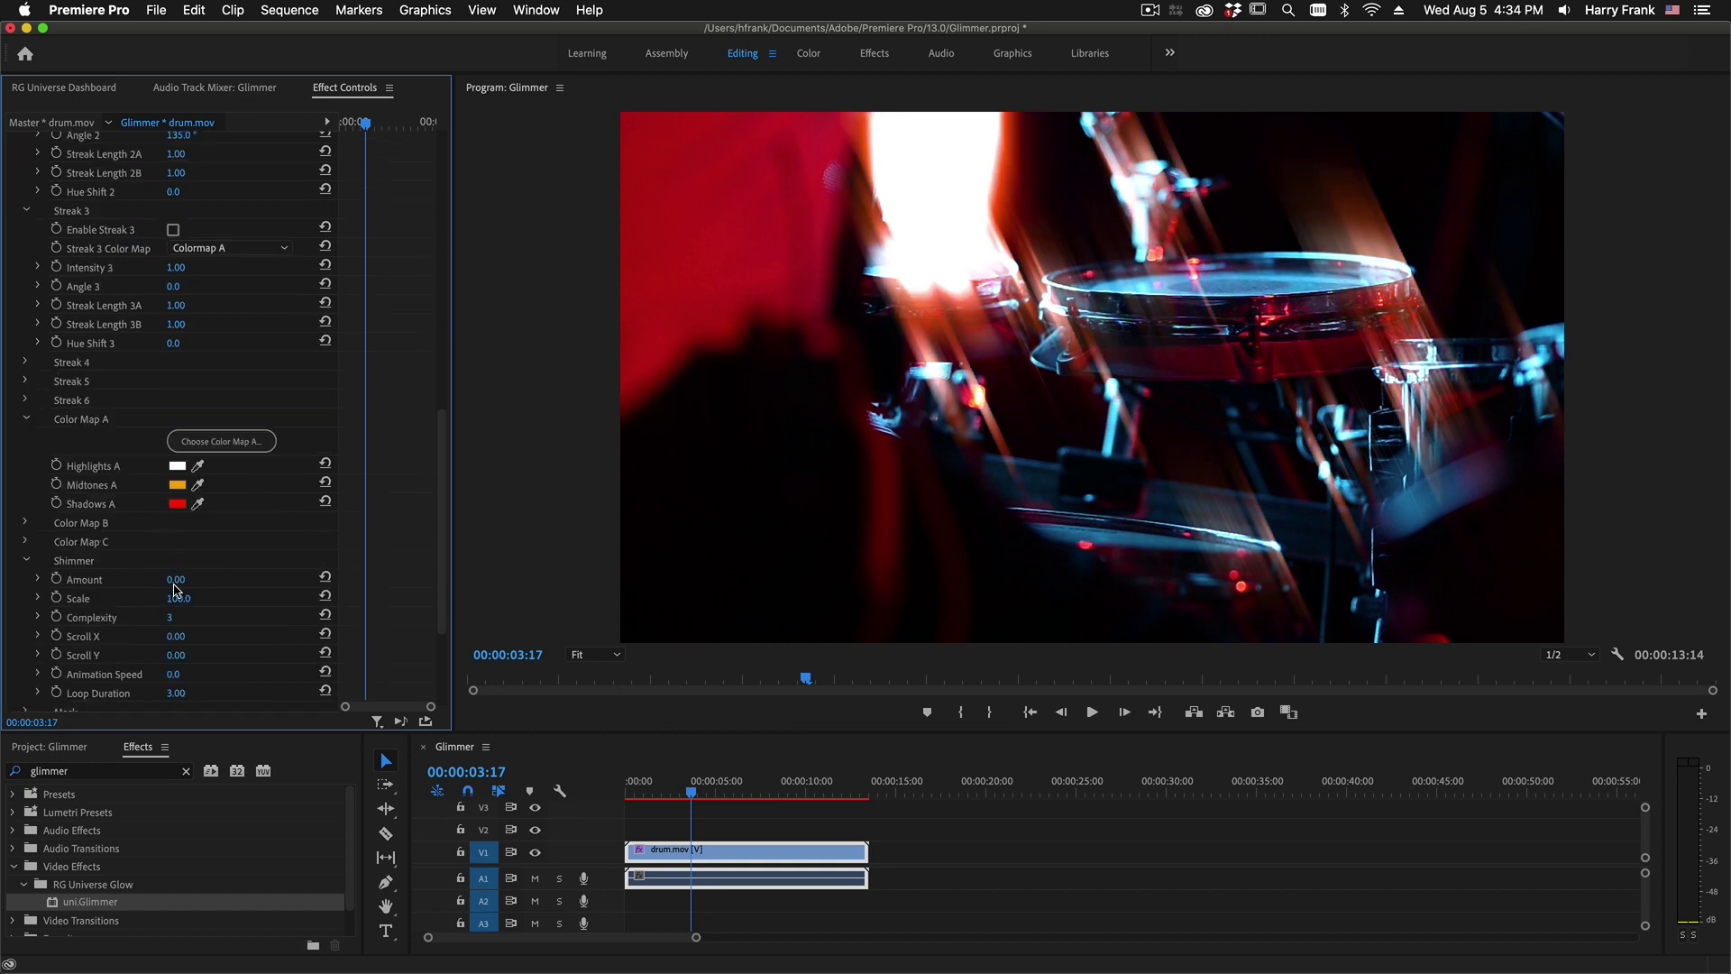
mouse_move(176, 579)
left_mouse_down()
mouse_move(286, 579)
mouse_move(264, 579)
left_mouse_up()
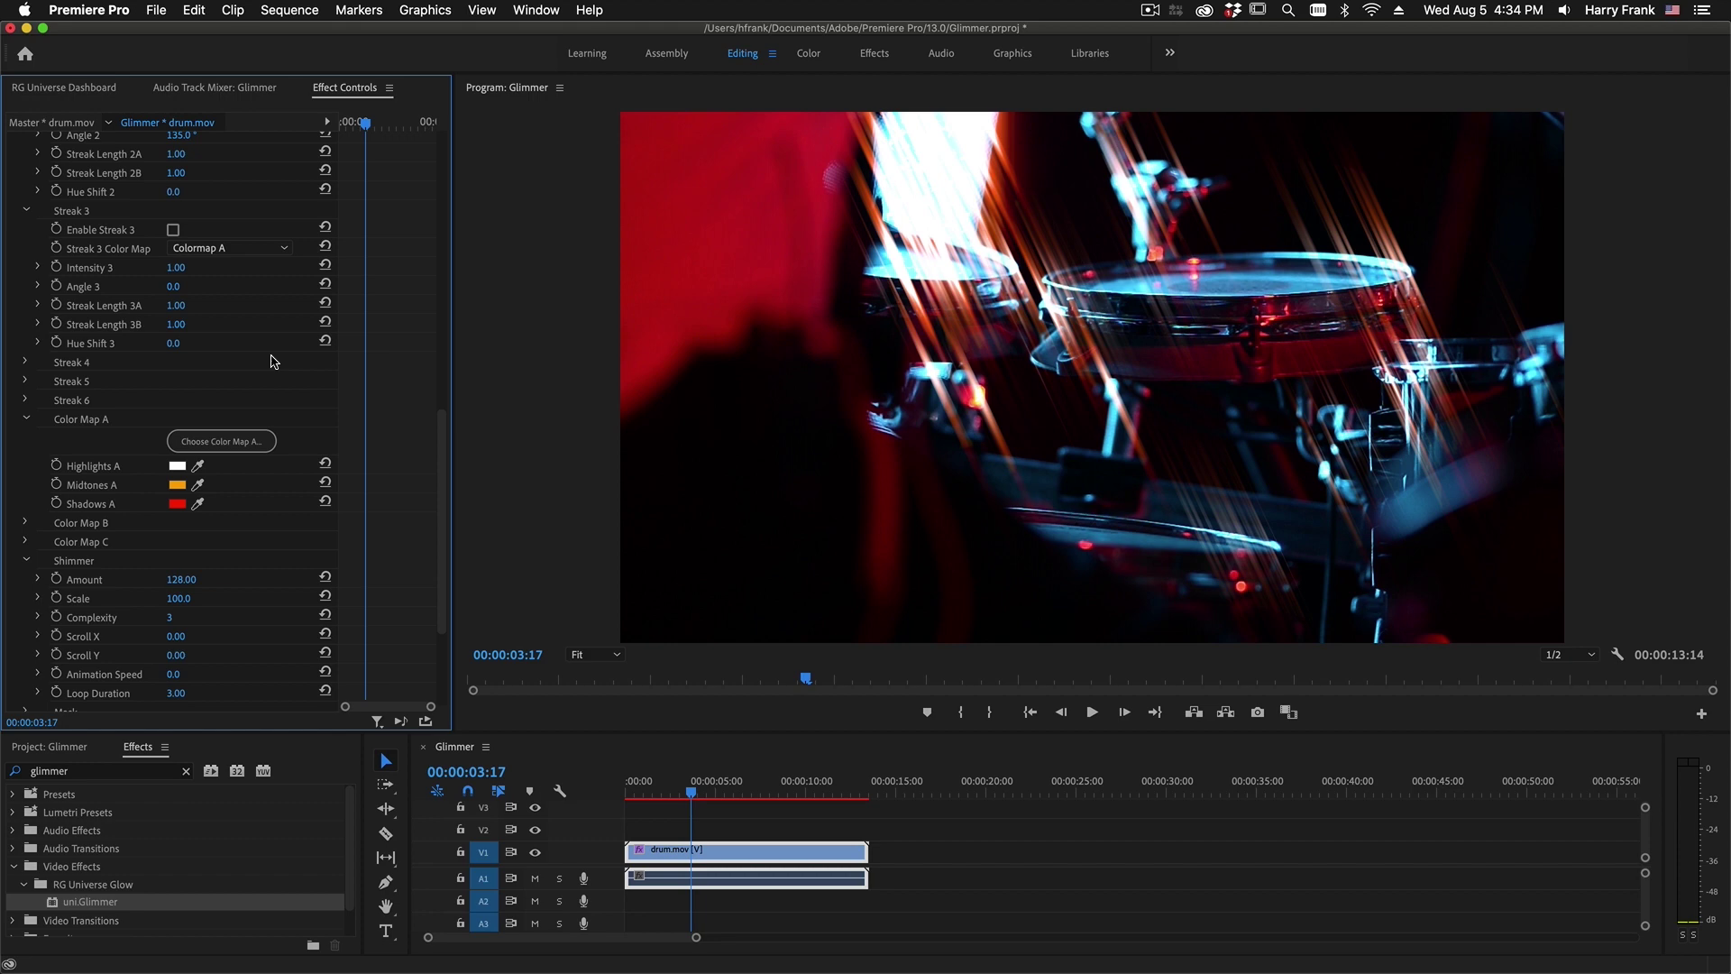
scroll(230, 356, "up", 10)
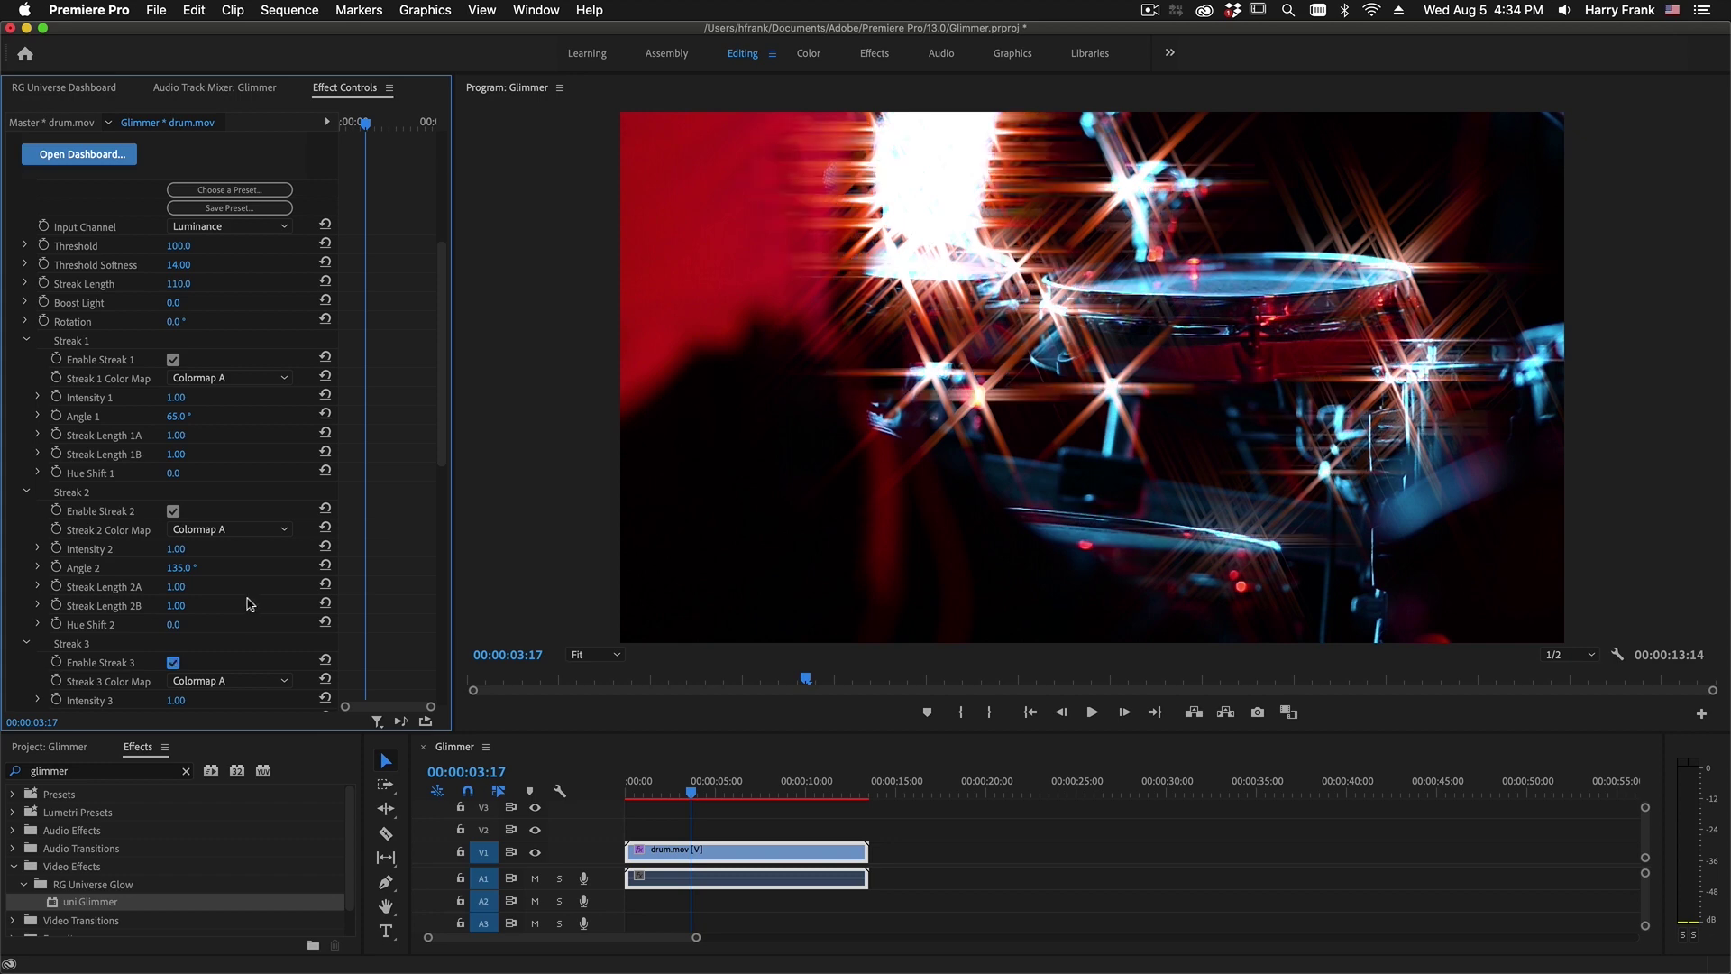
left_click_drag(178, 264, 170, 264)
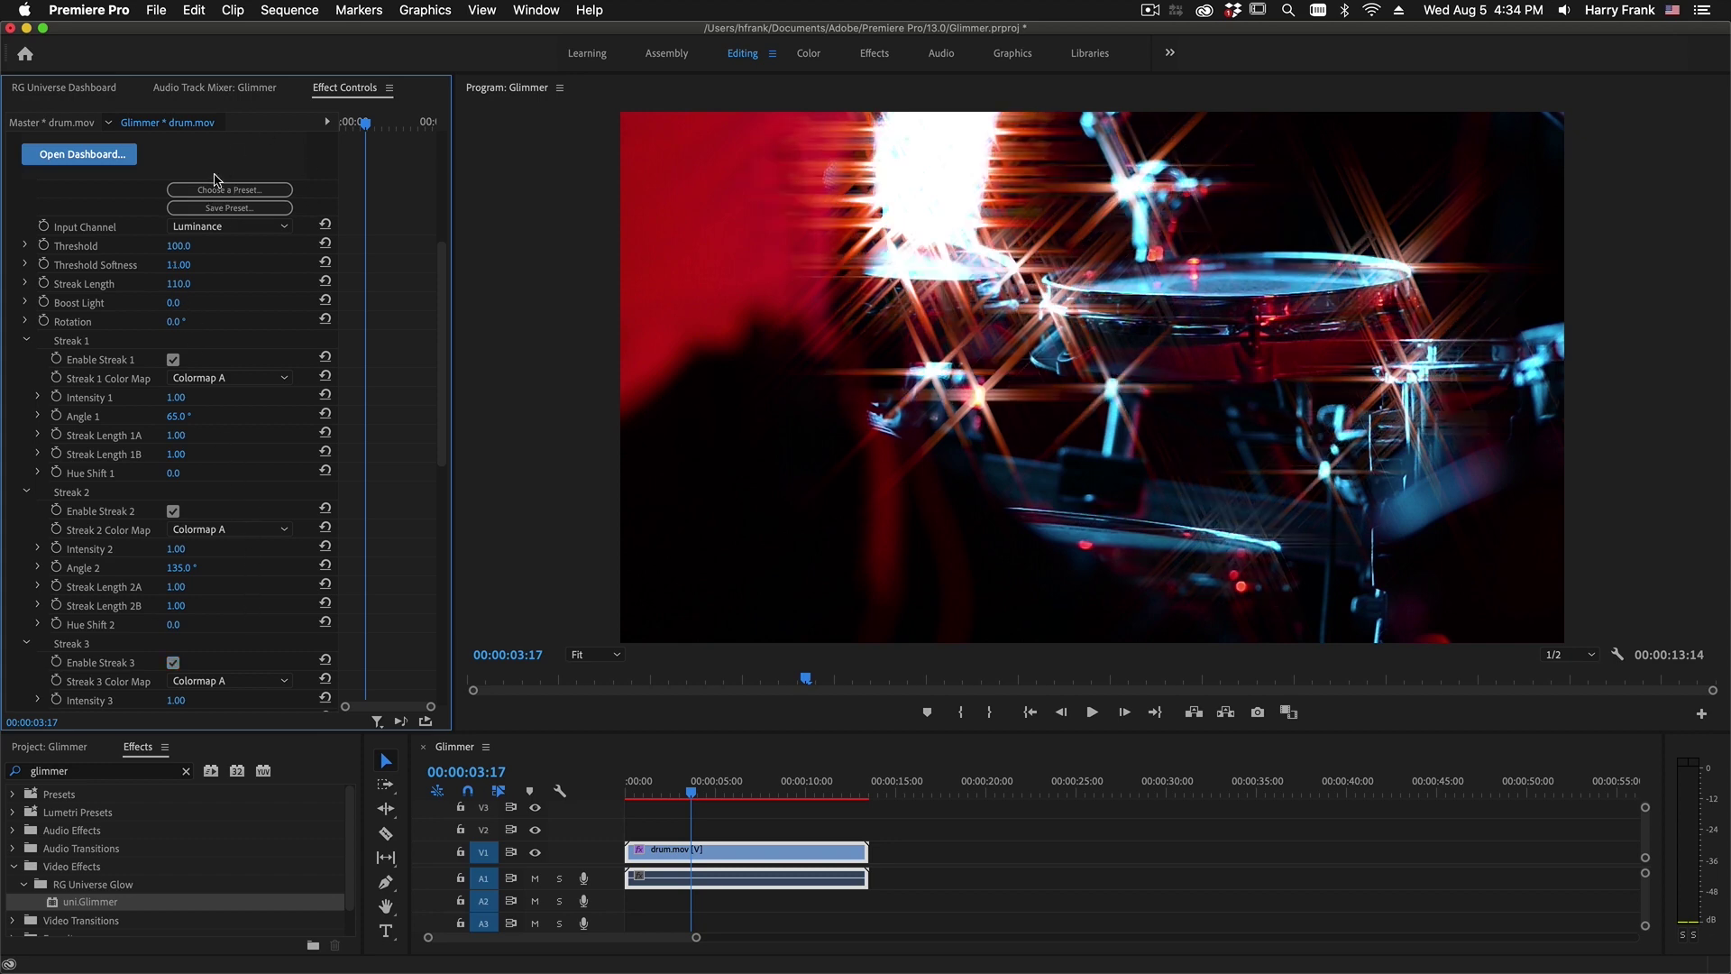
Apply the Electric X preset from the Universe Glimmer presets to the drum.mov clip.
left_click(219, 192)
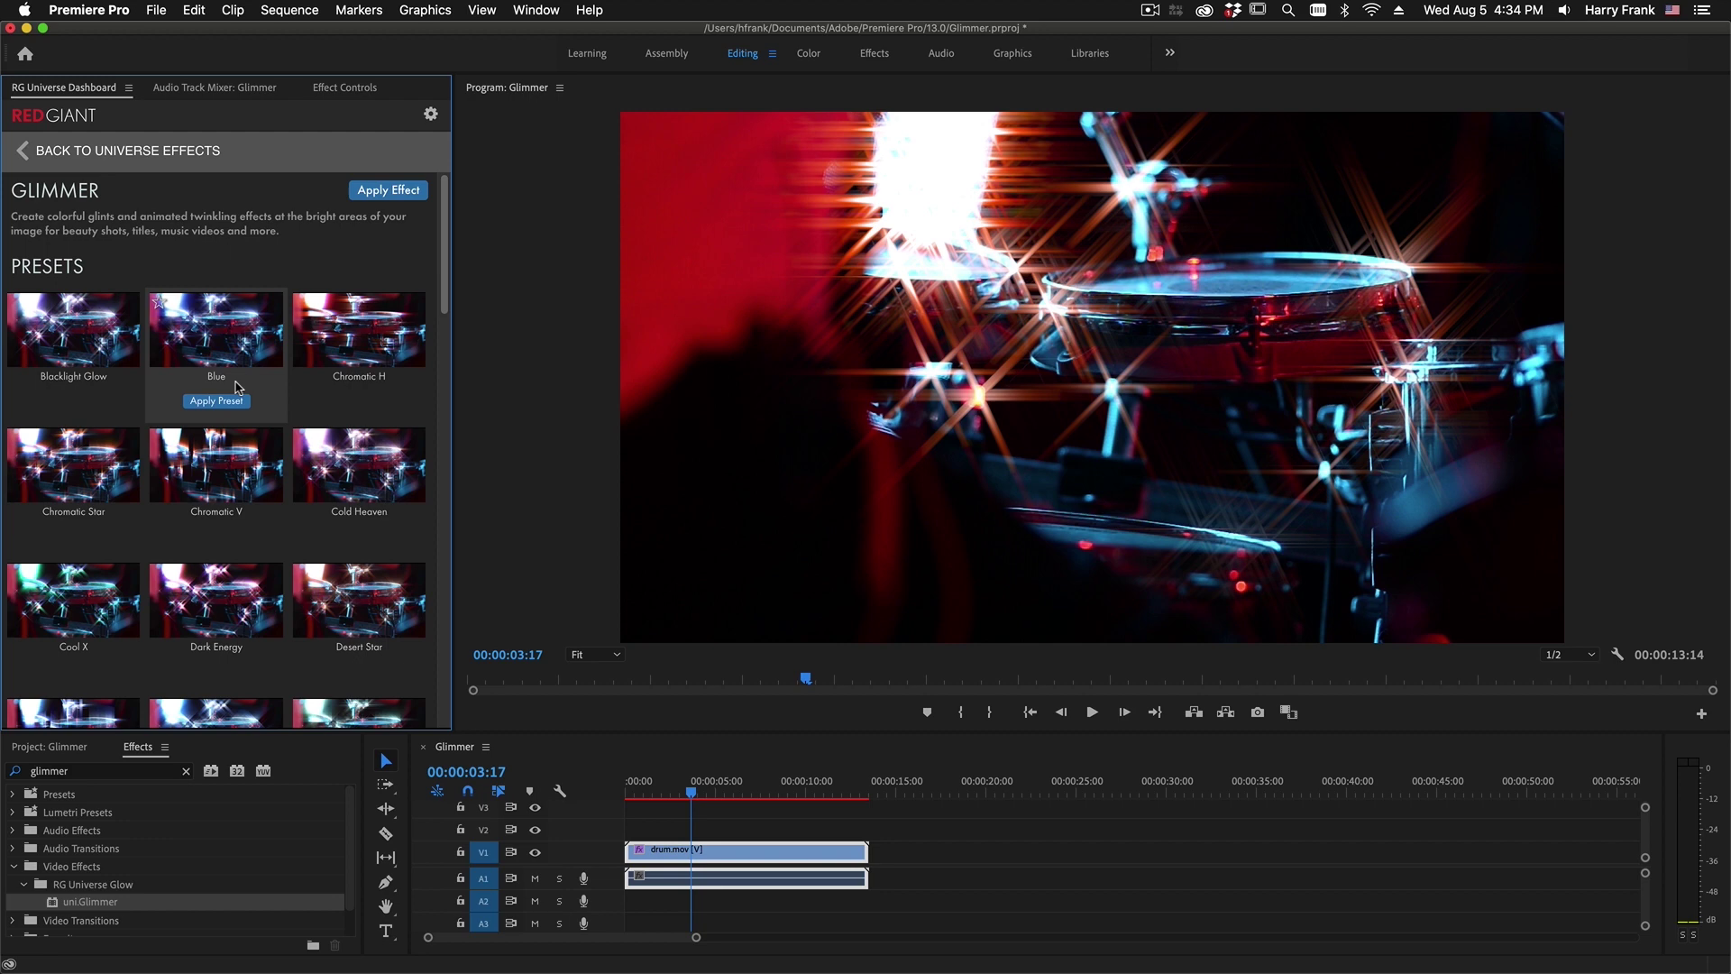
scroll(262, 523, "down", 3)
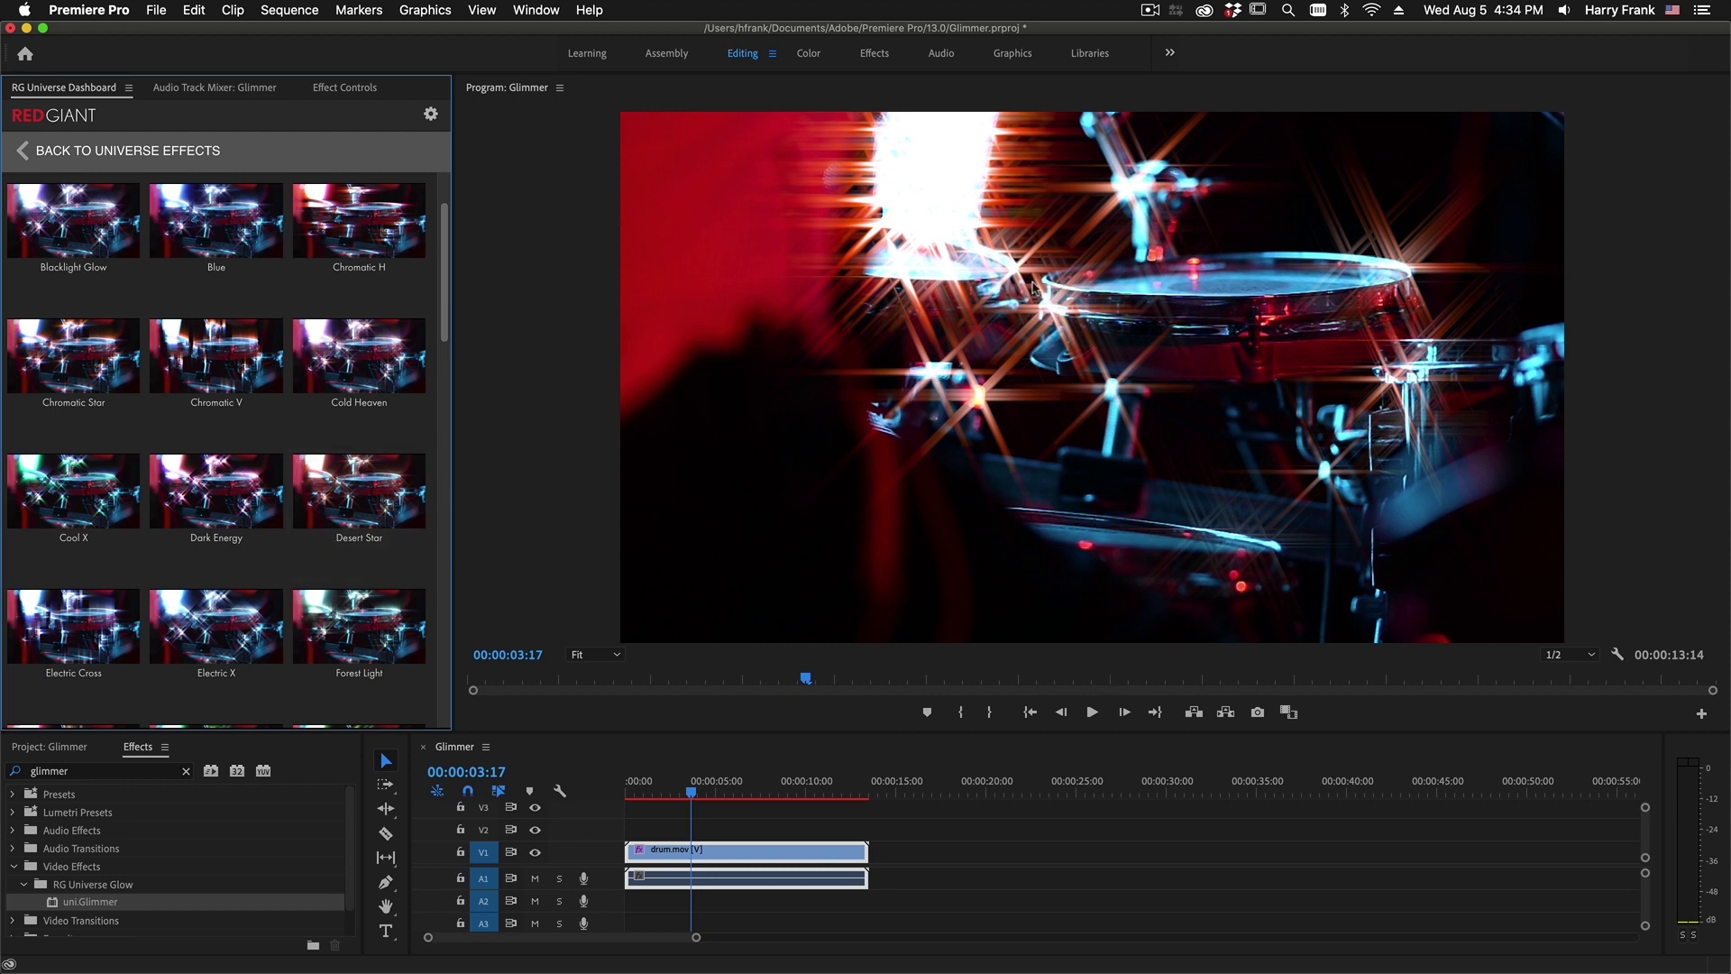
scroll(270, 613, "down", 1)
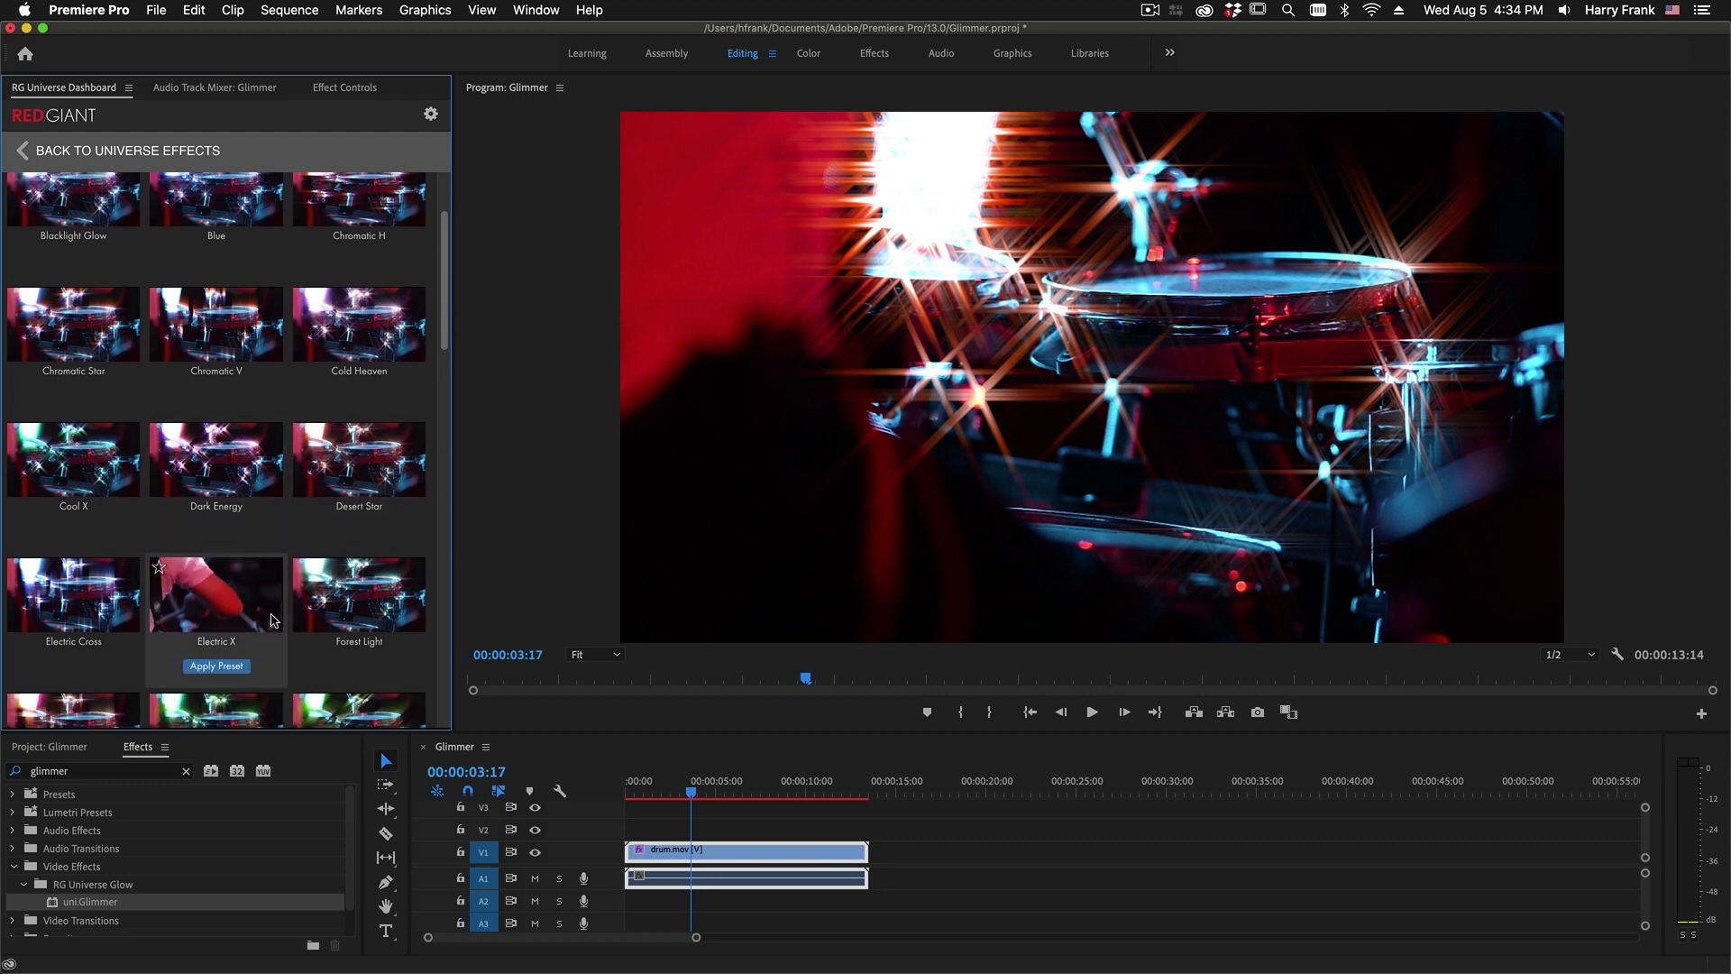
left_click(217, 665)
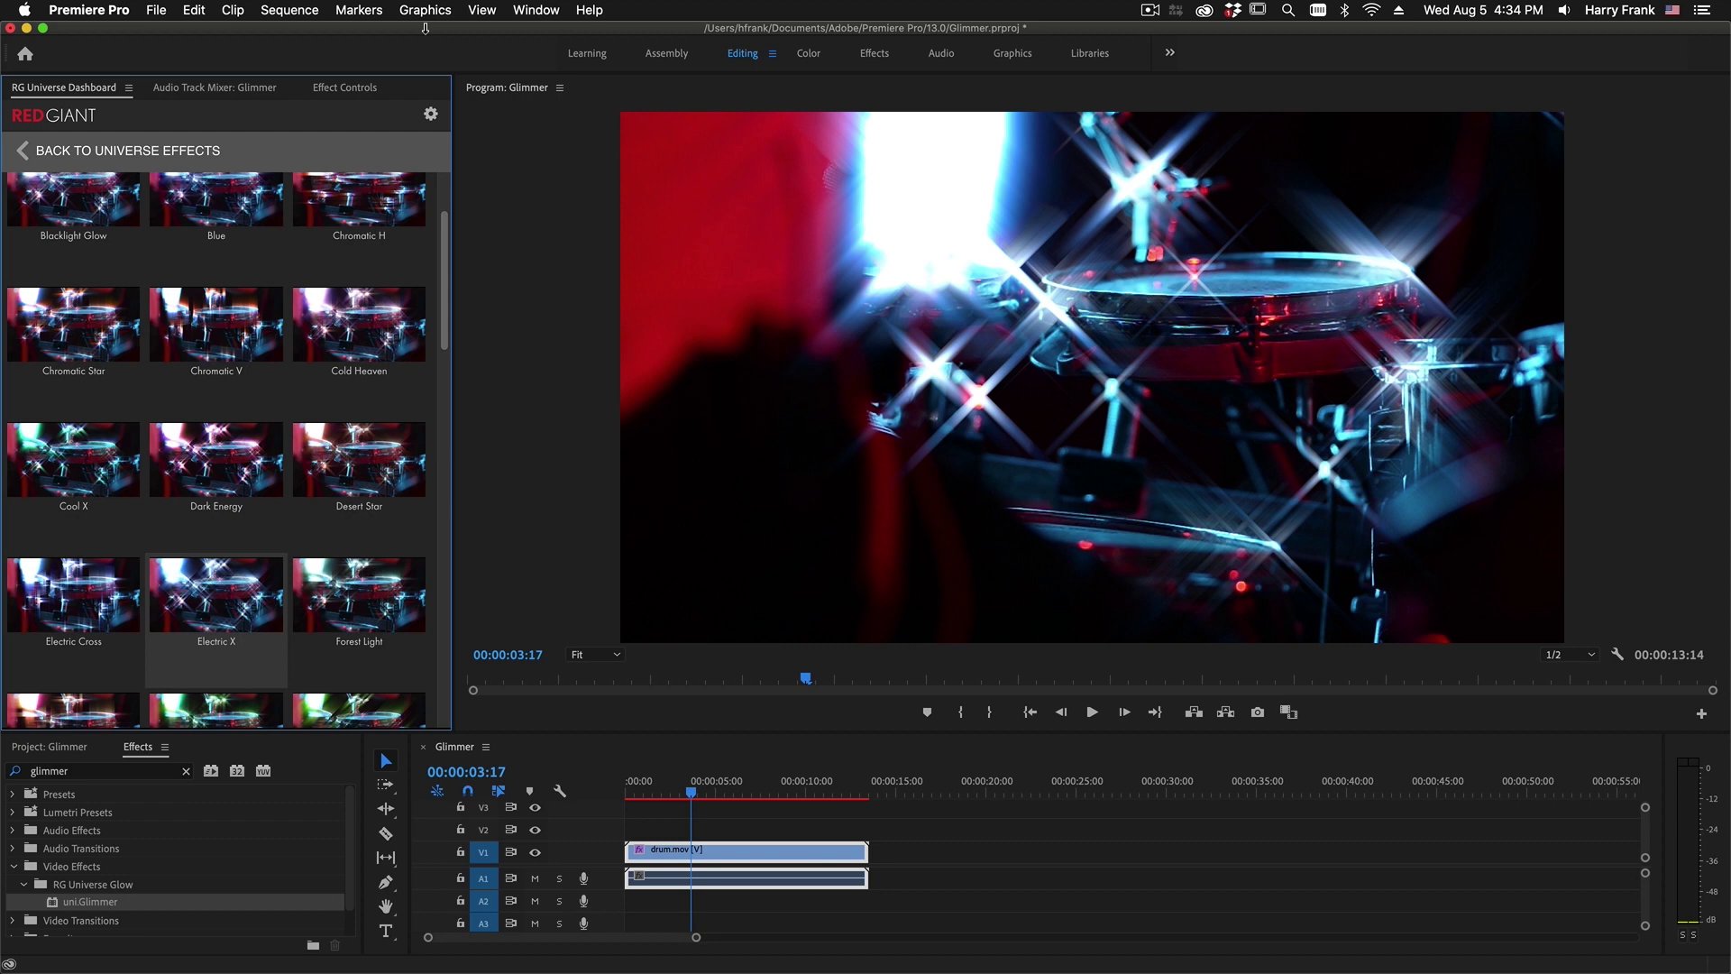
Set the Glimmer effect's Boost Light to 0, Threshold Softness to 9 and Streak Length to 26.
left_click(345, 87)
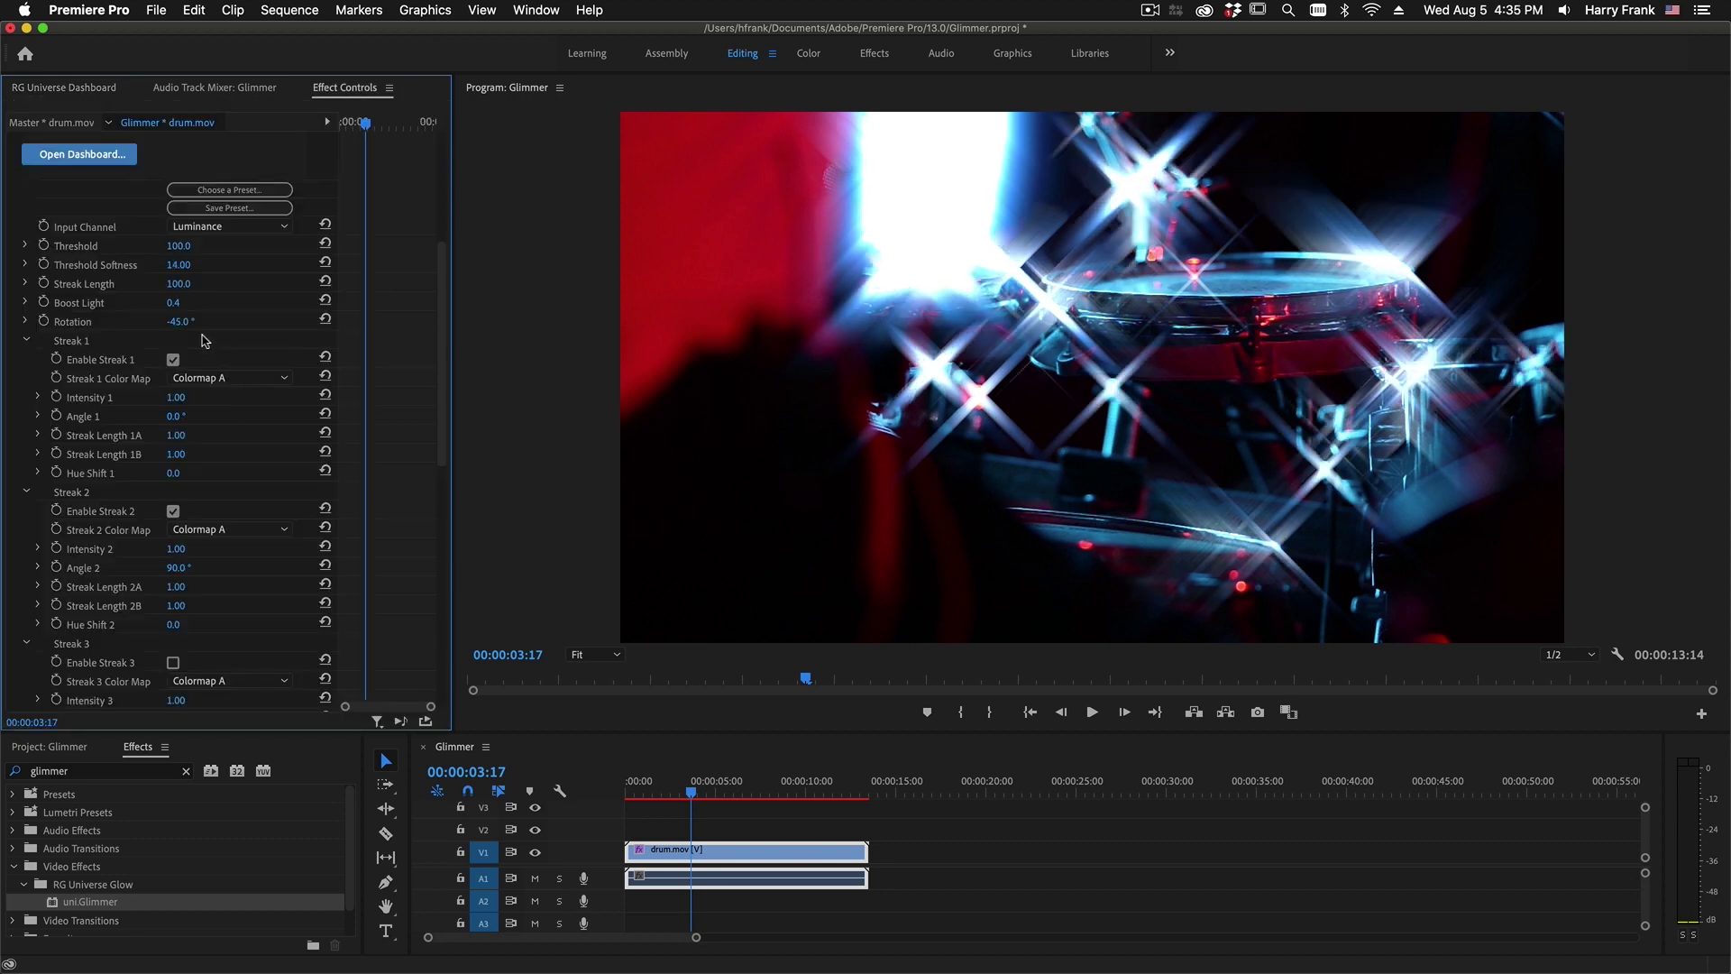
mouse_move(173, 302)
left_mouse_down()
mouse_move(155, 302)
mouse_move(179, 266)
mouse_move(154, 267)
left_mouse_up()
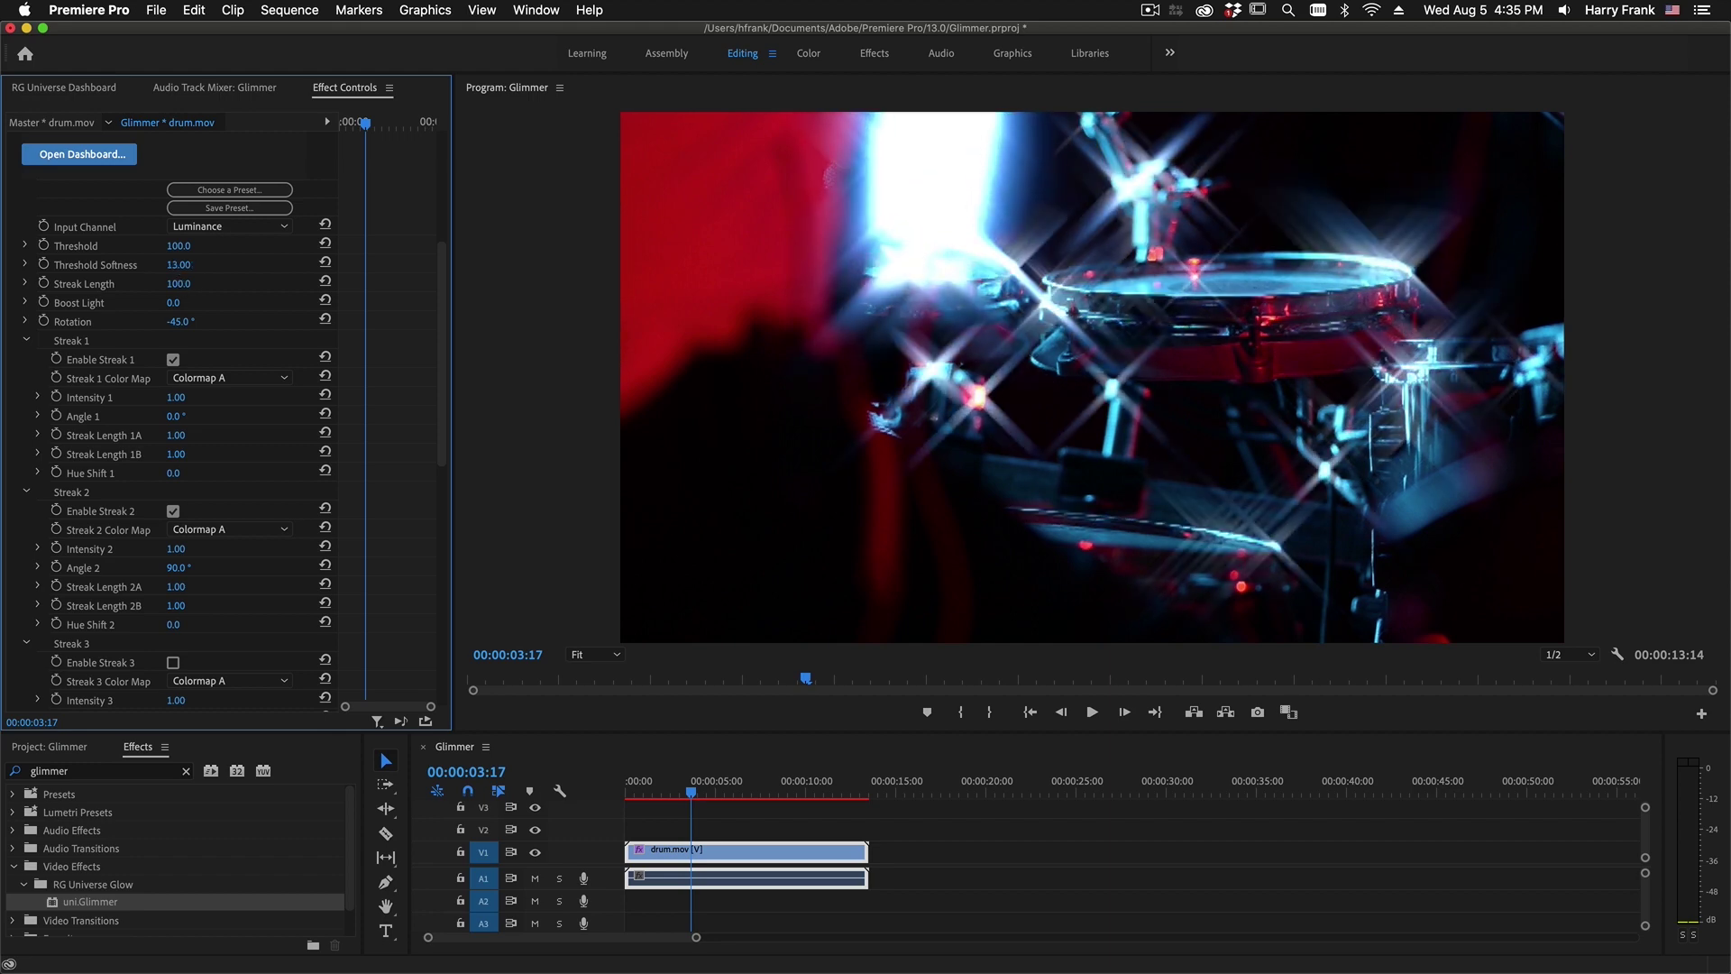
left_click_drag(179, 265, 175, 265)
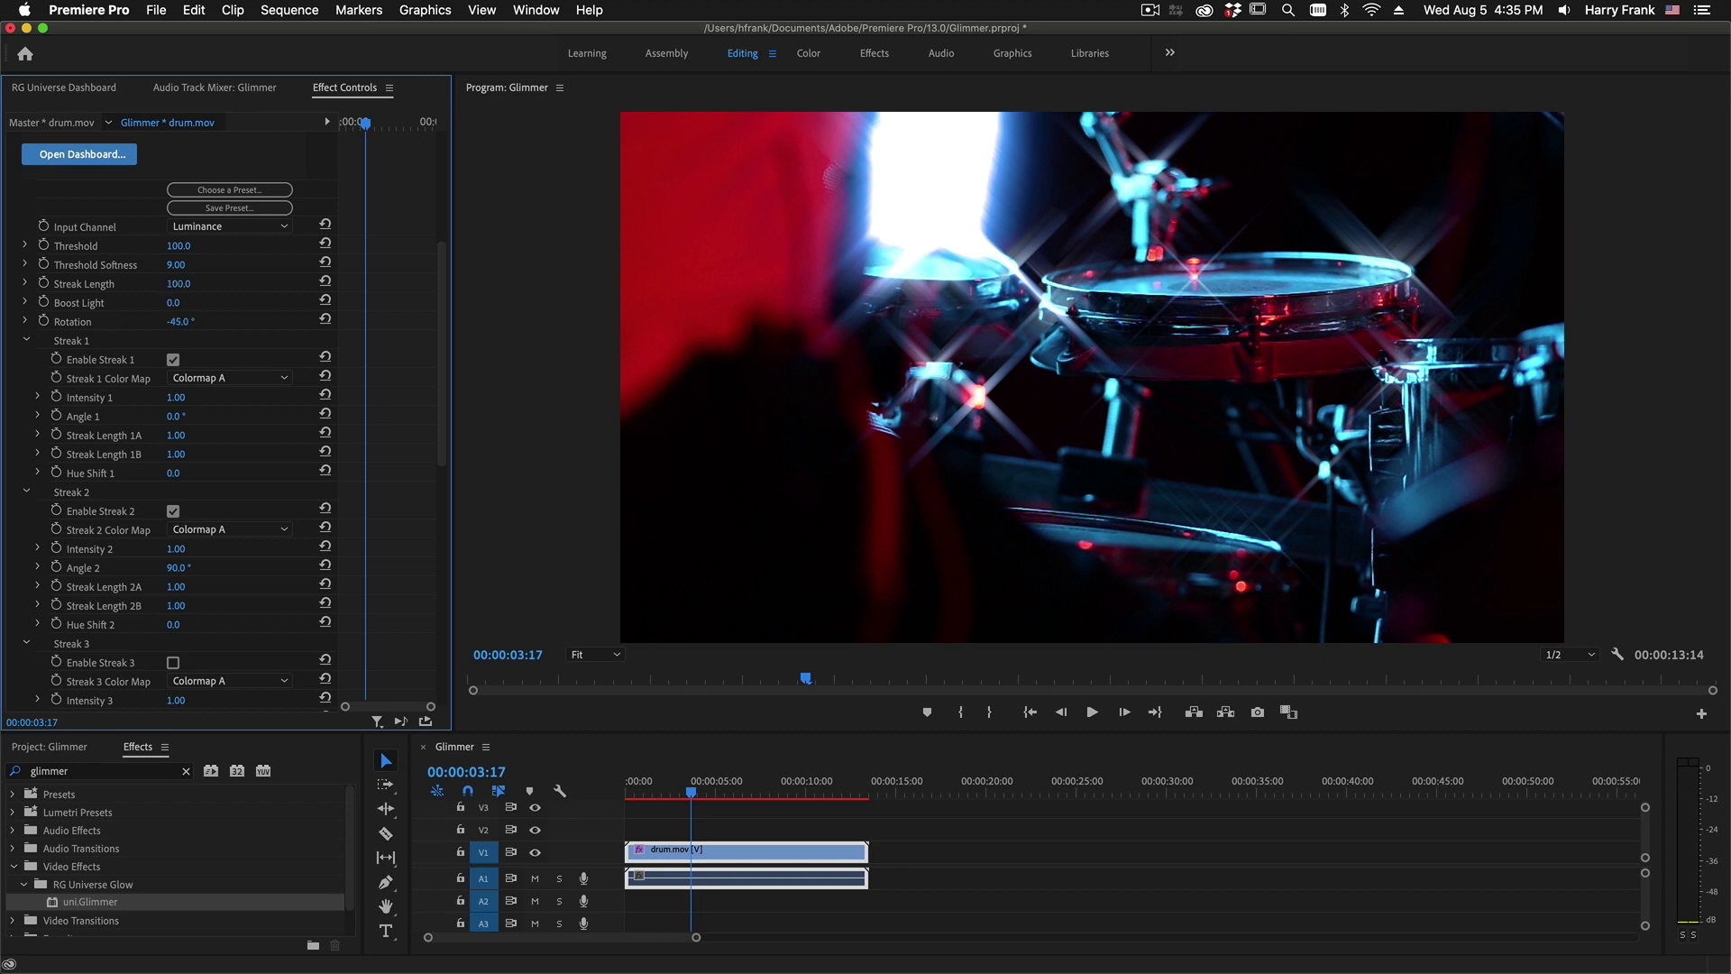
mouse_move(176, 283)
left_mouse_down()
mouse_move(92, 283)
mouse_move(111, 283)
left_mouse_up()
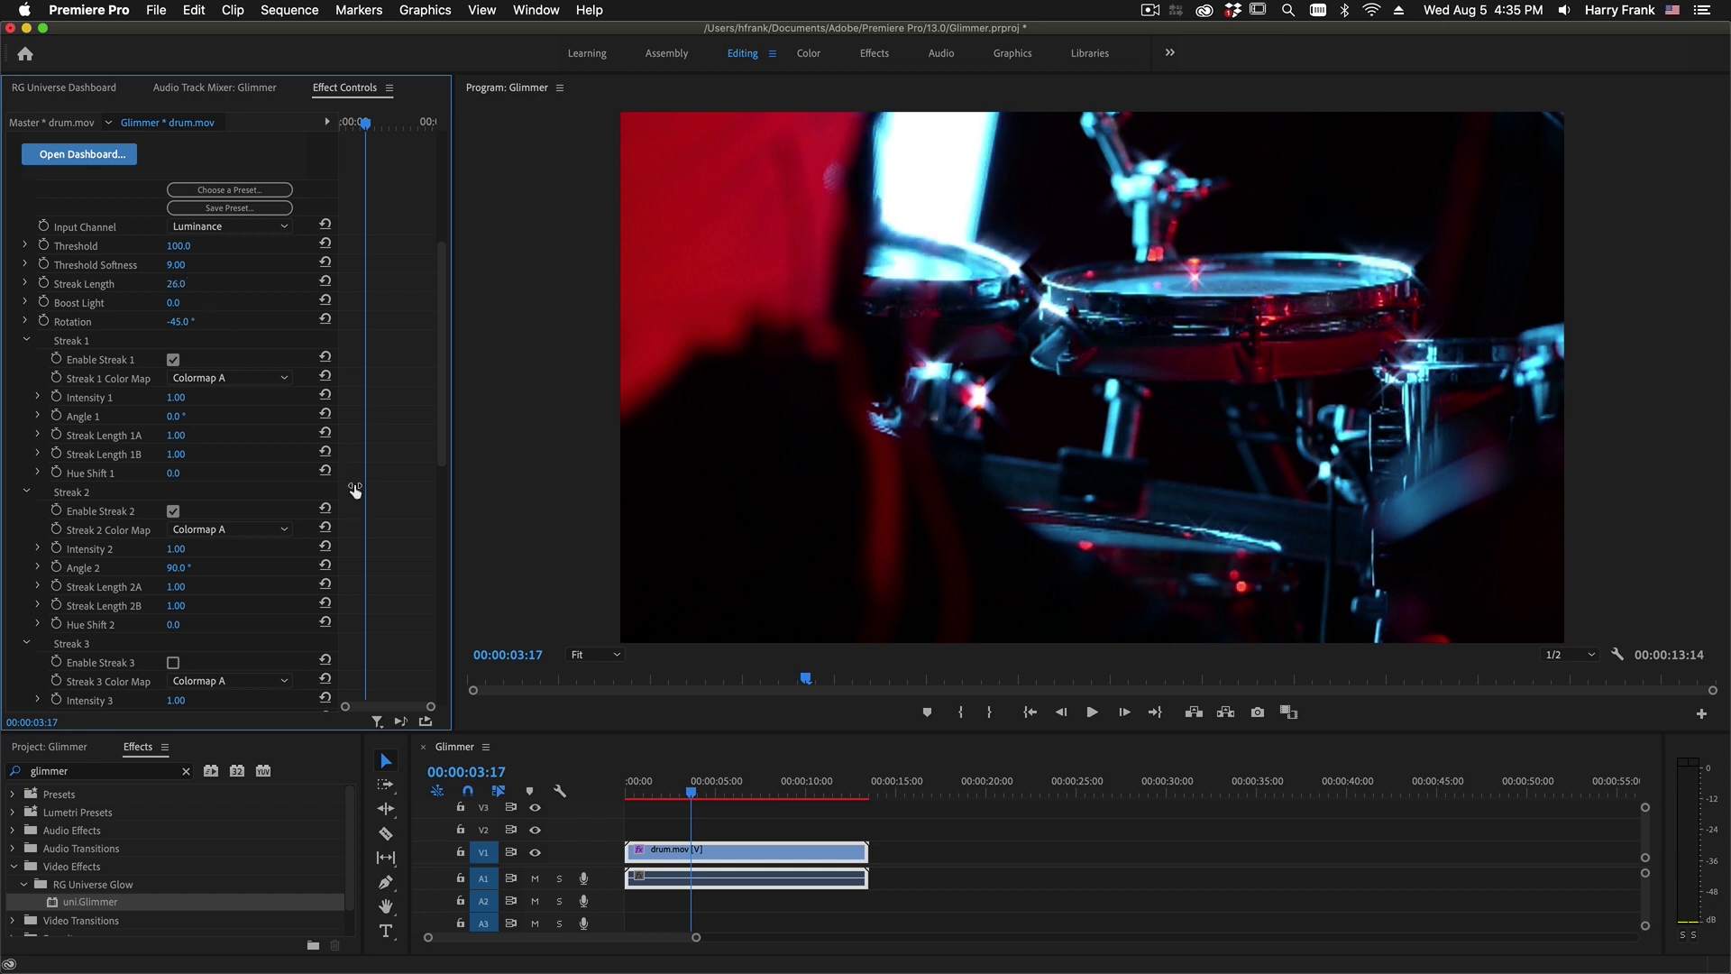
Enable the Glimmer effect's mask with its point handles displayed and turn on Show Masked Area.
scroll(309, 539, "down", 5)
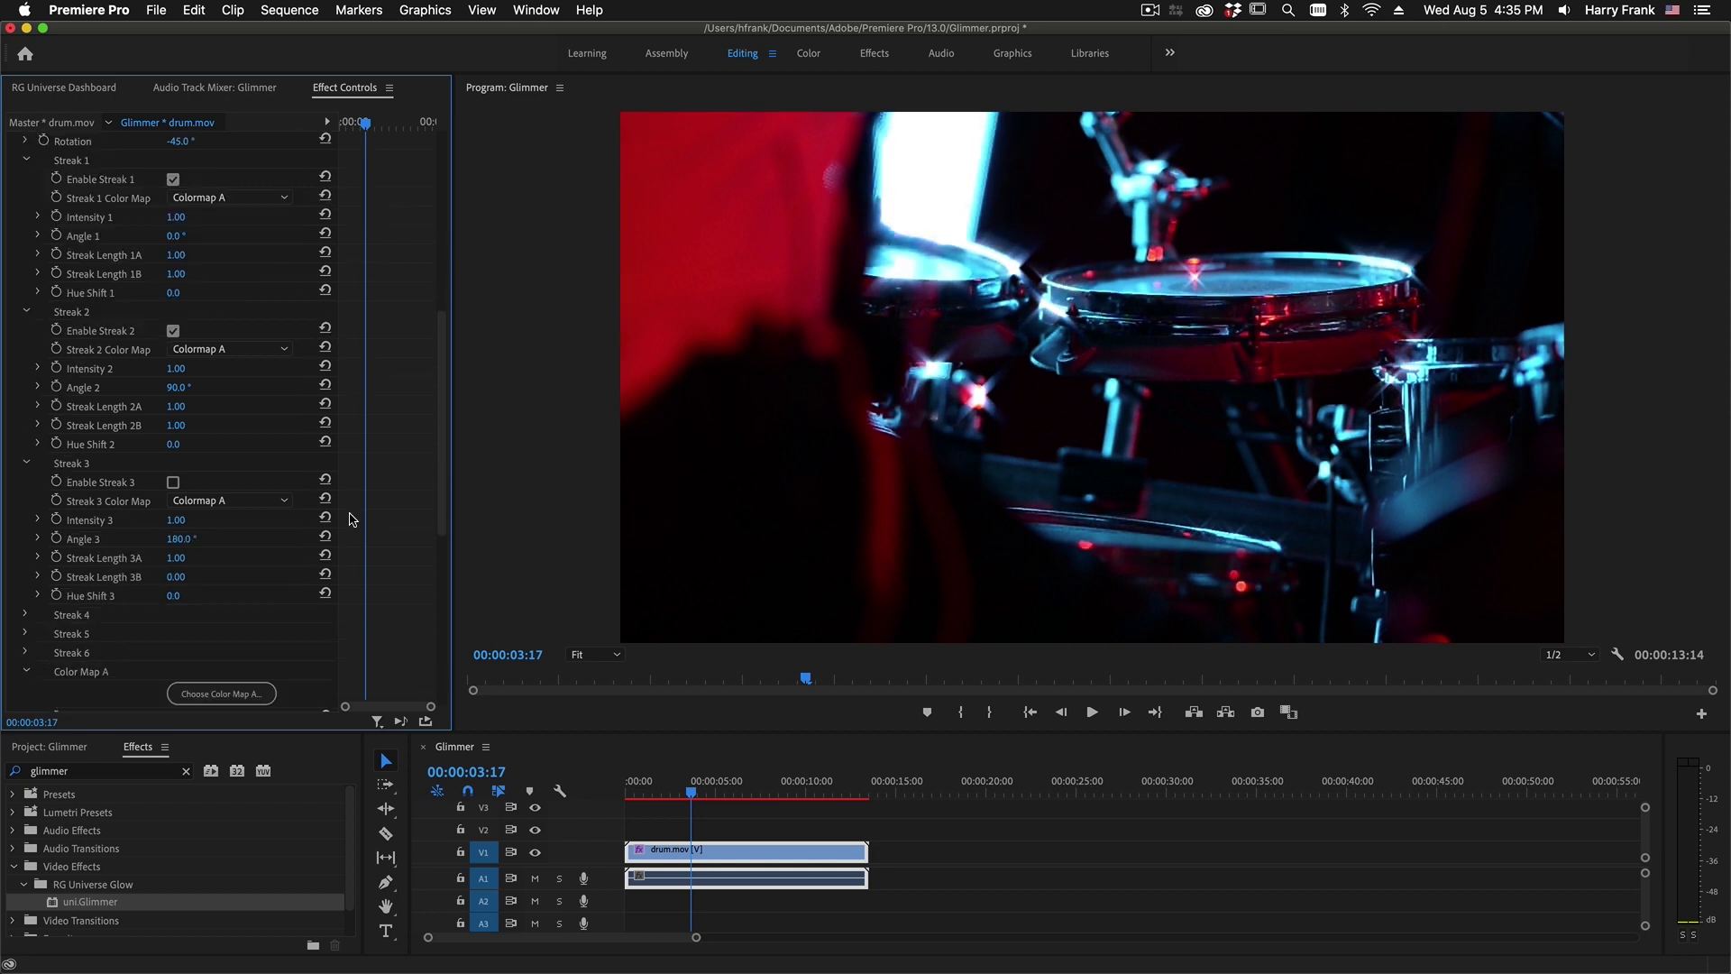
scroll(193, 585, "down", 12)
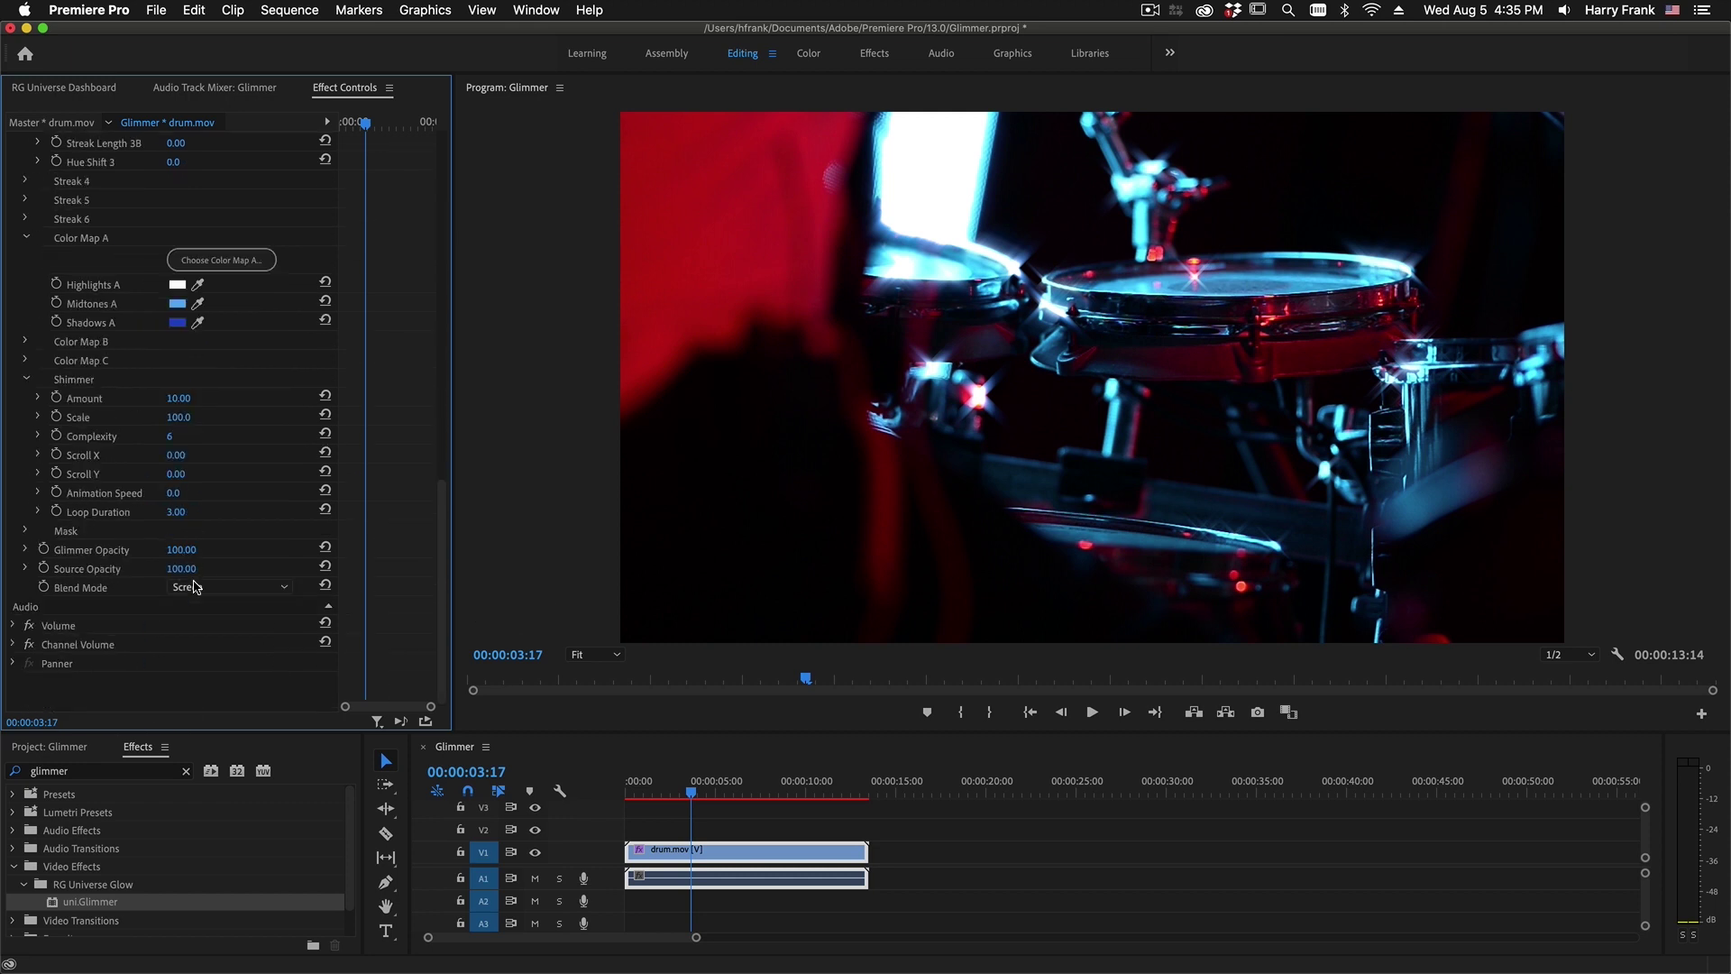
left_click(25, 532)
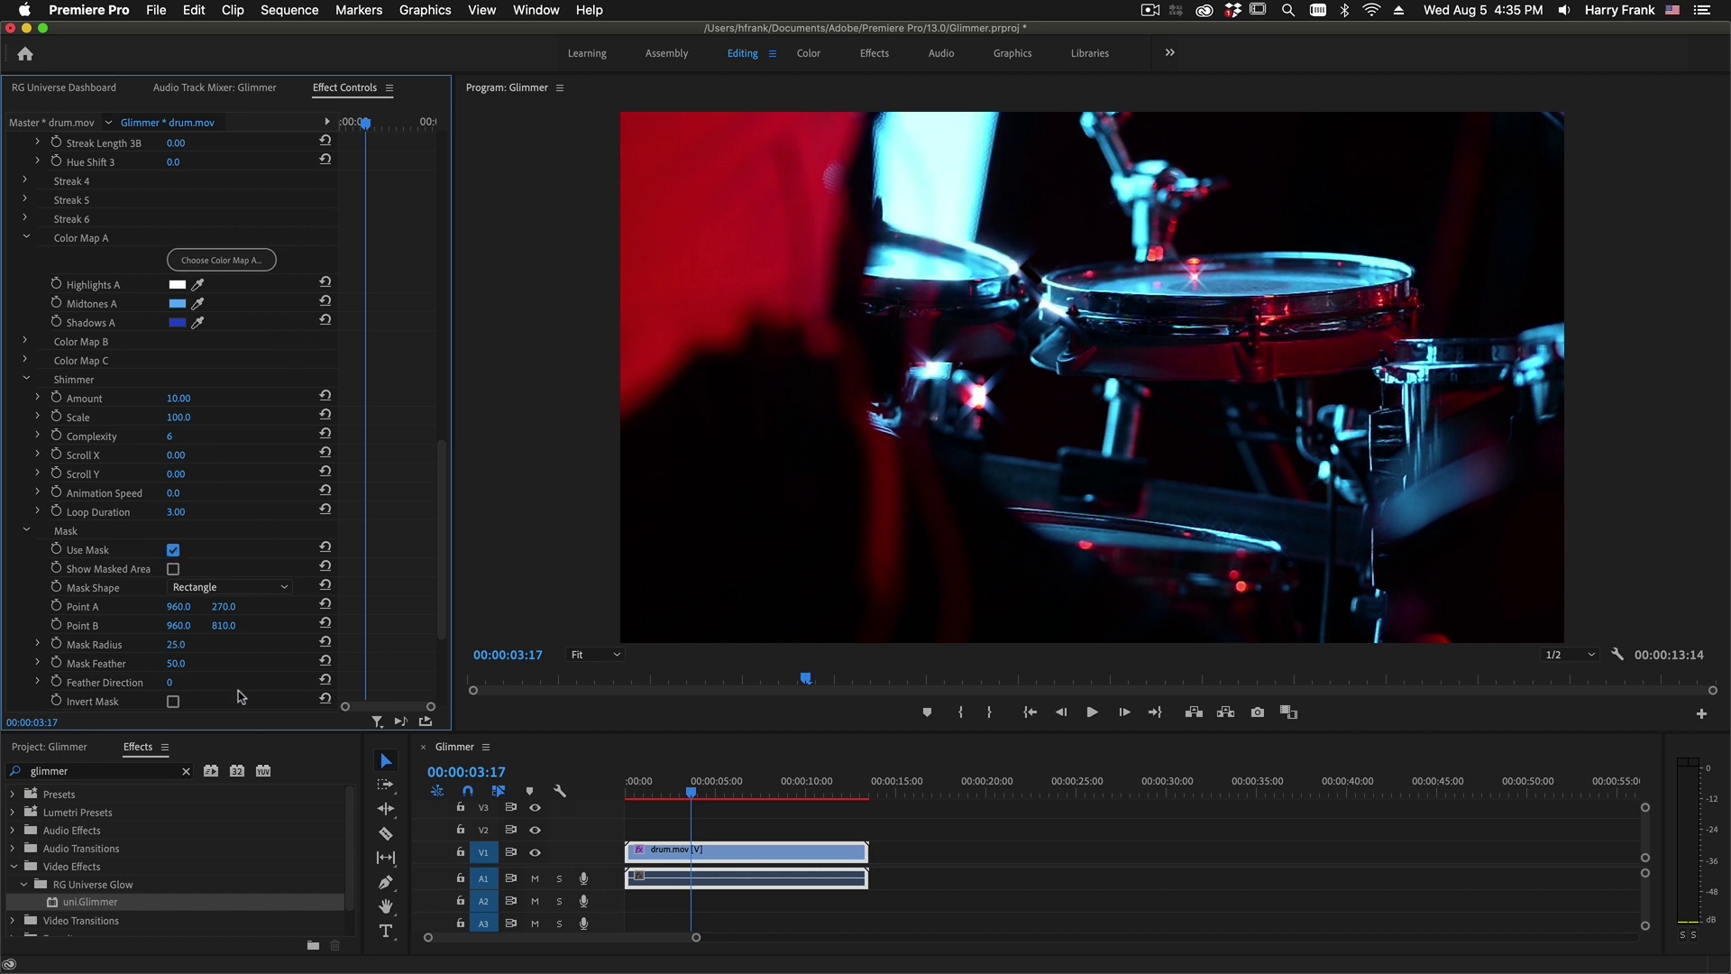
left_click(162, 629)
scroll(165, 586, "down", 3)
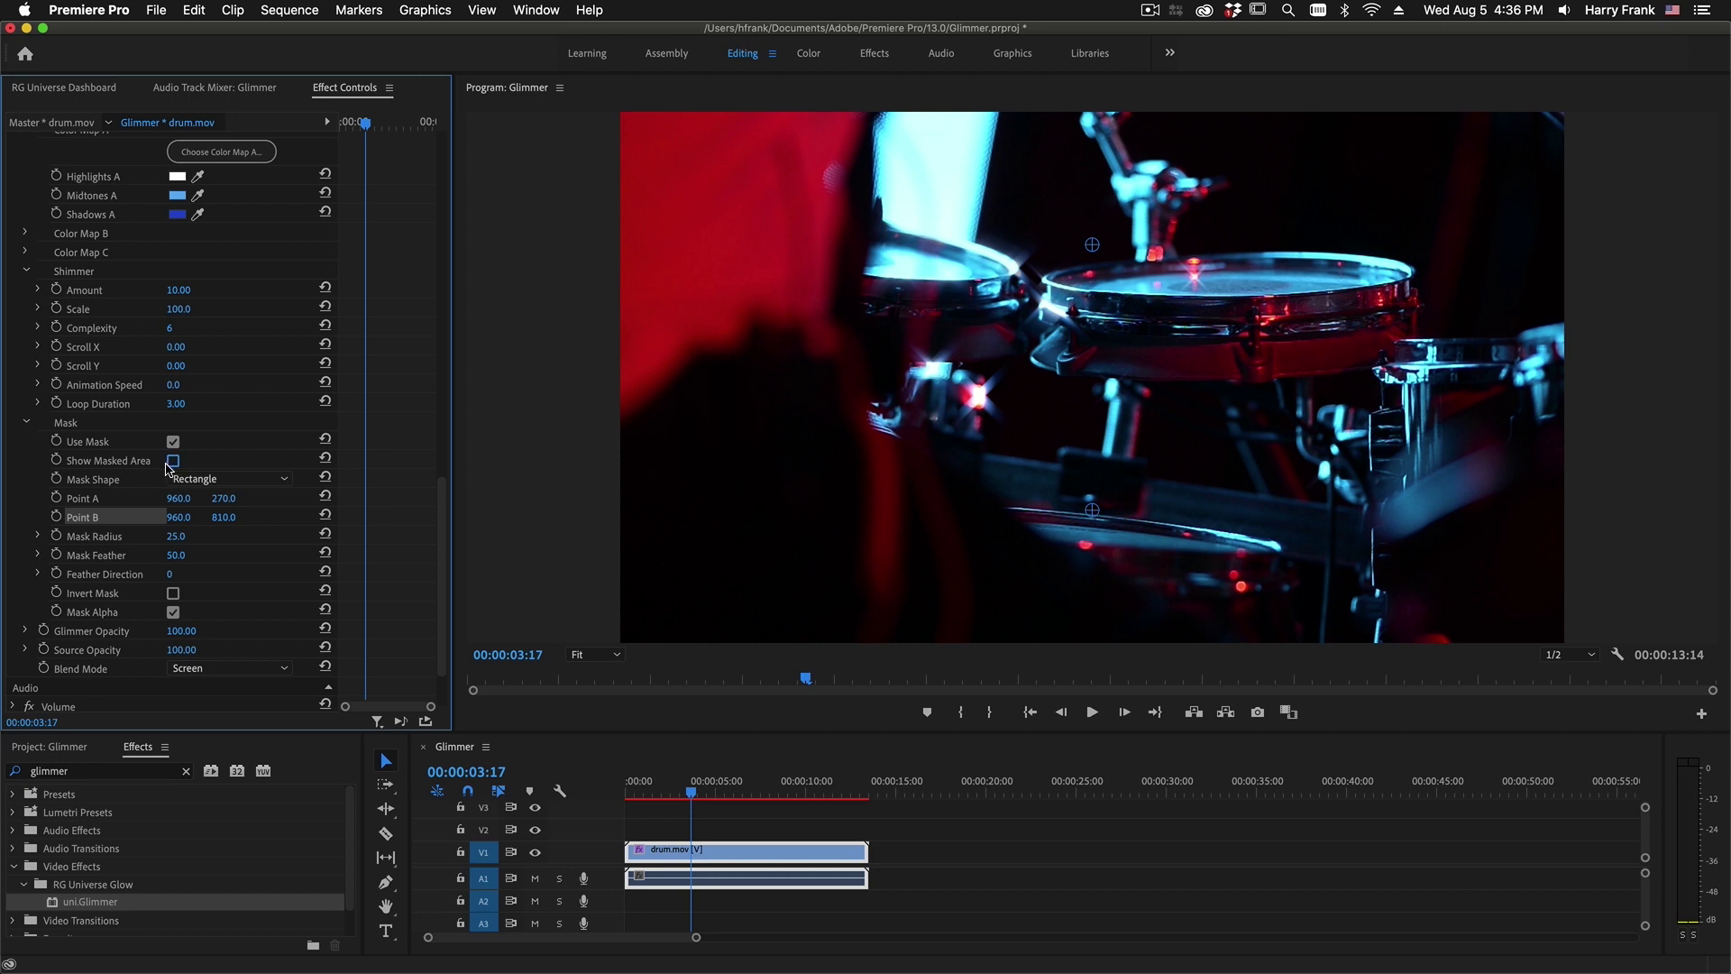
left_click(172, 461)
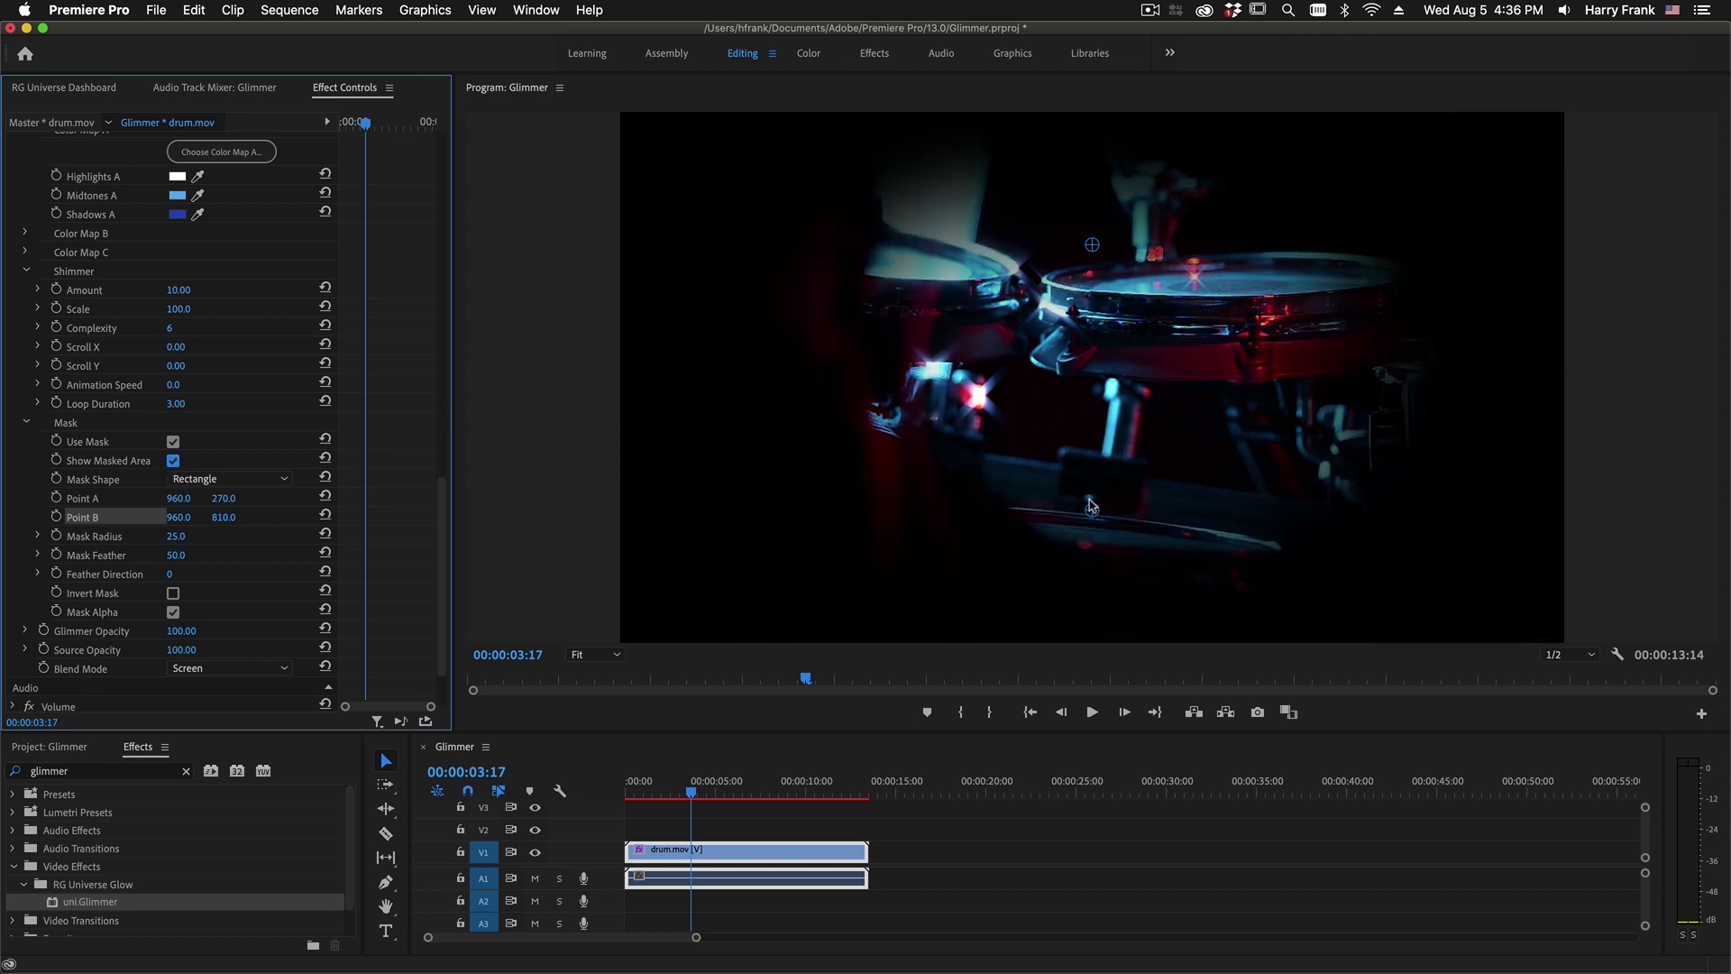
Reposition the rectangular mask over the bright upper-left drum, with Point A at about 711.5, 71.5 and Point B at about 651, 573.9.
left_click_drag(1093, 513, 976, 512)
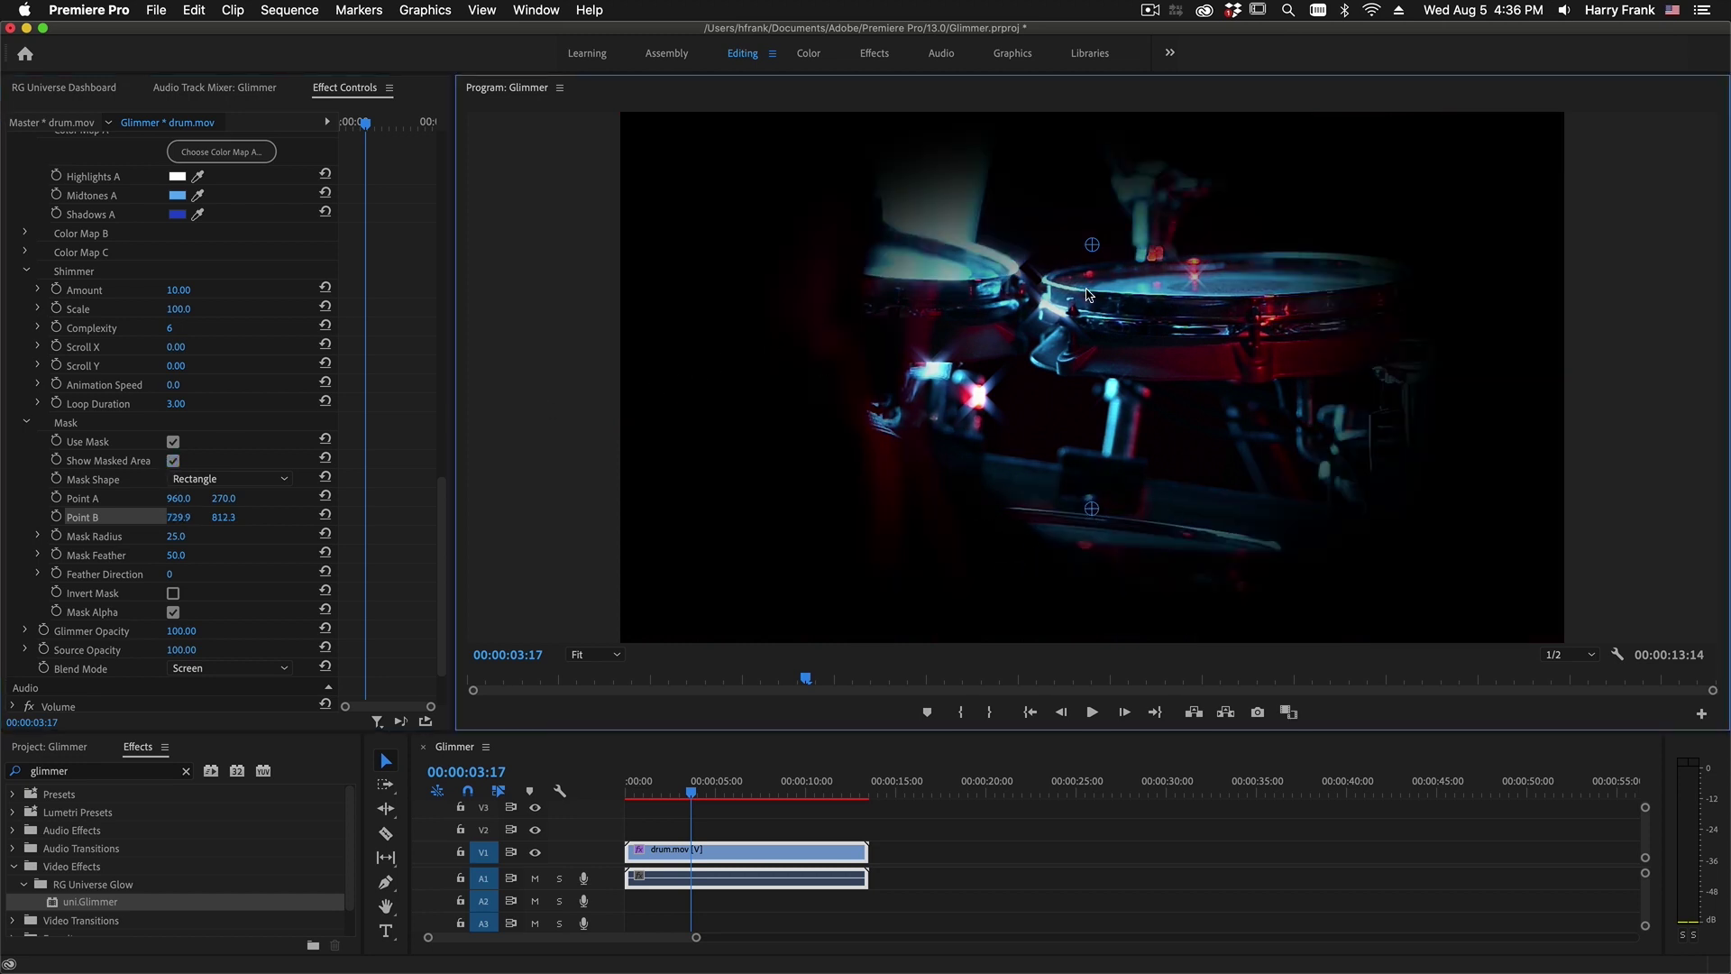
left_click_drag(1093, 245, 994, 151)
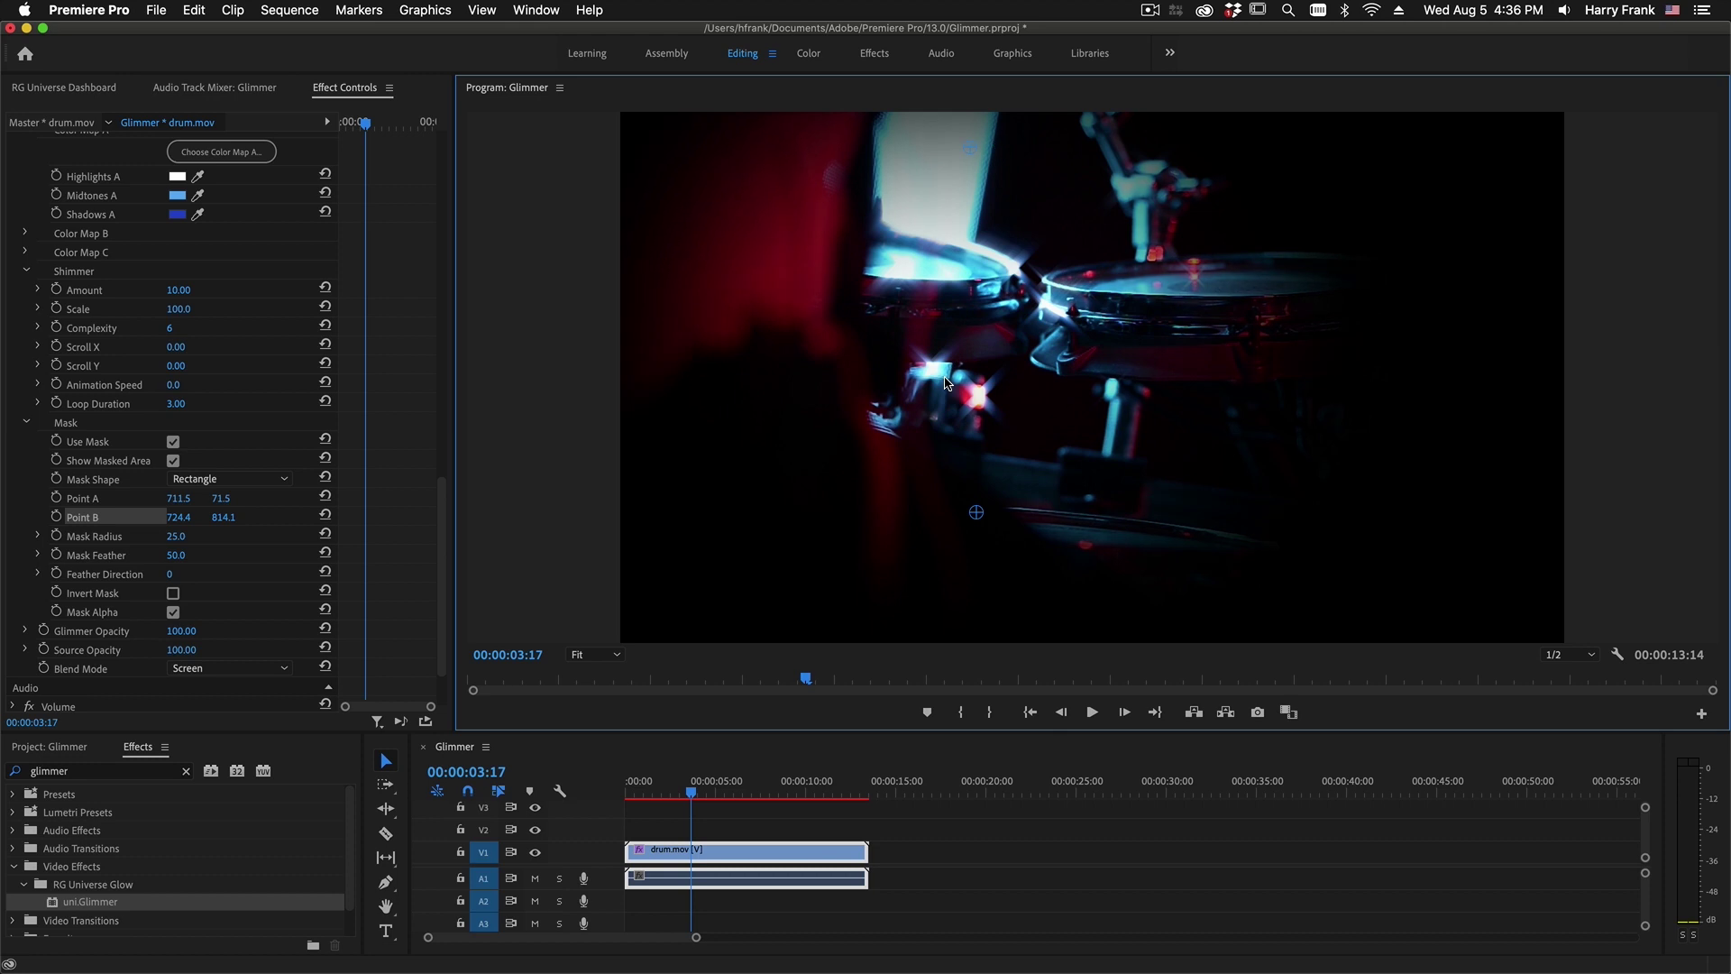
left_click_drag(977, 512, 940, 394)
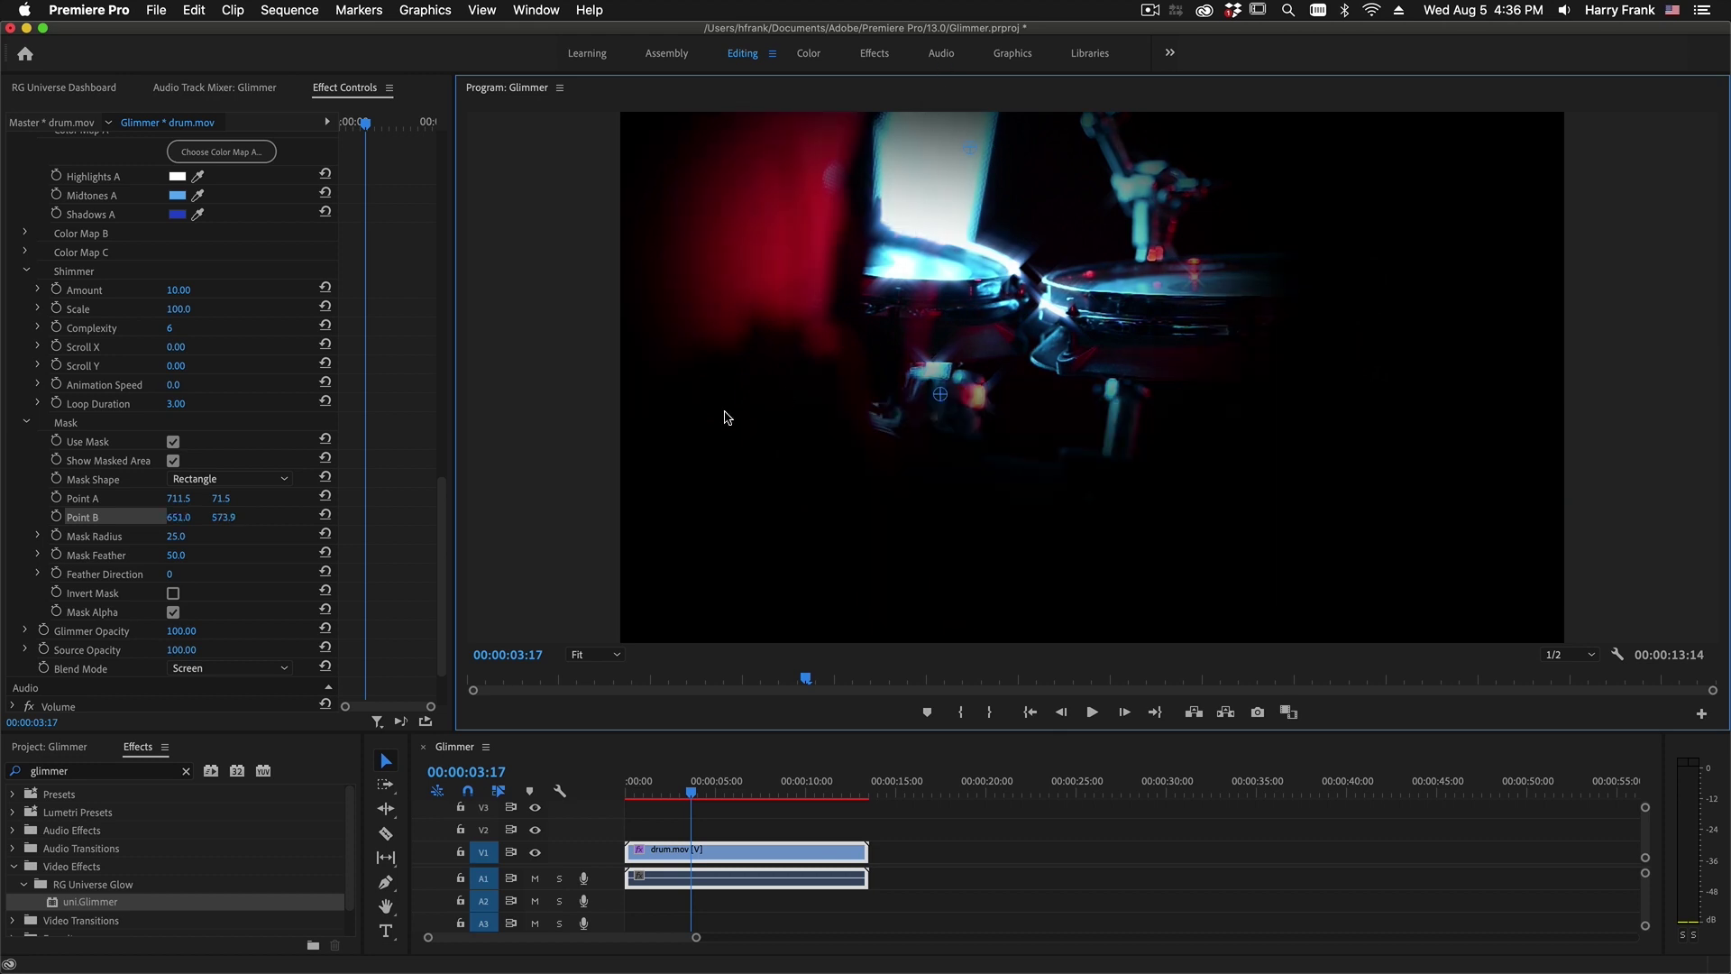
Reduce the Mask Radius to 6 and turn off Show Masked Area.
left_click(179, 537)
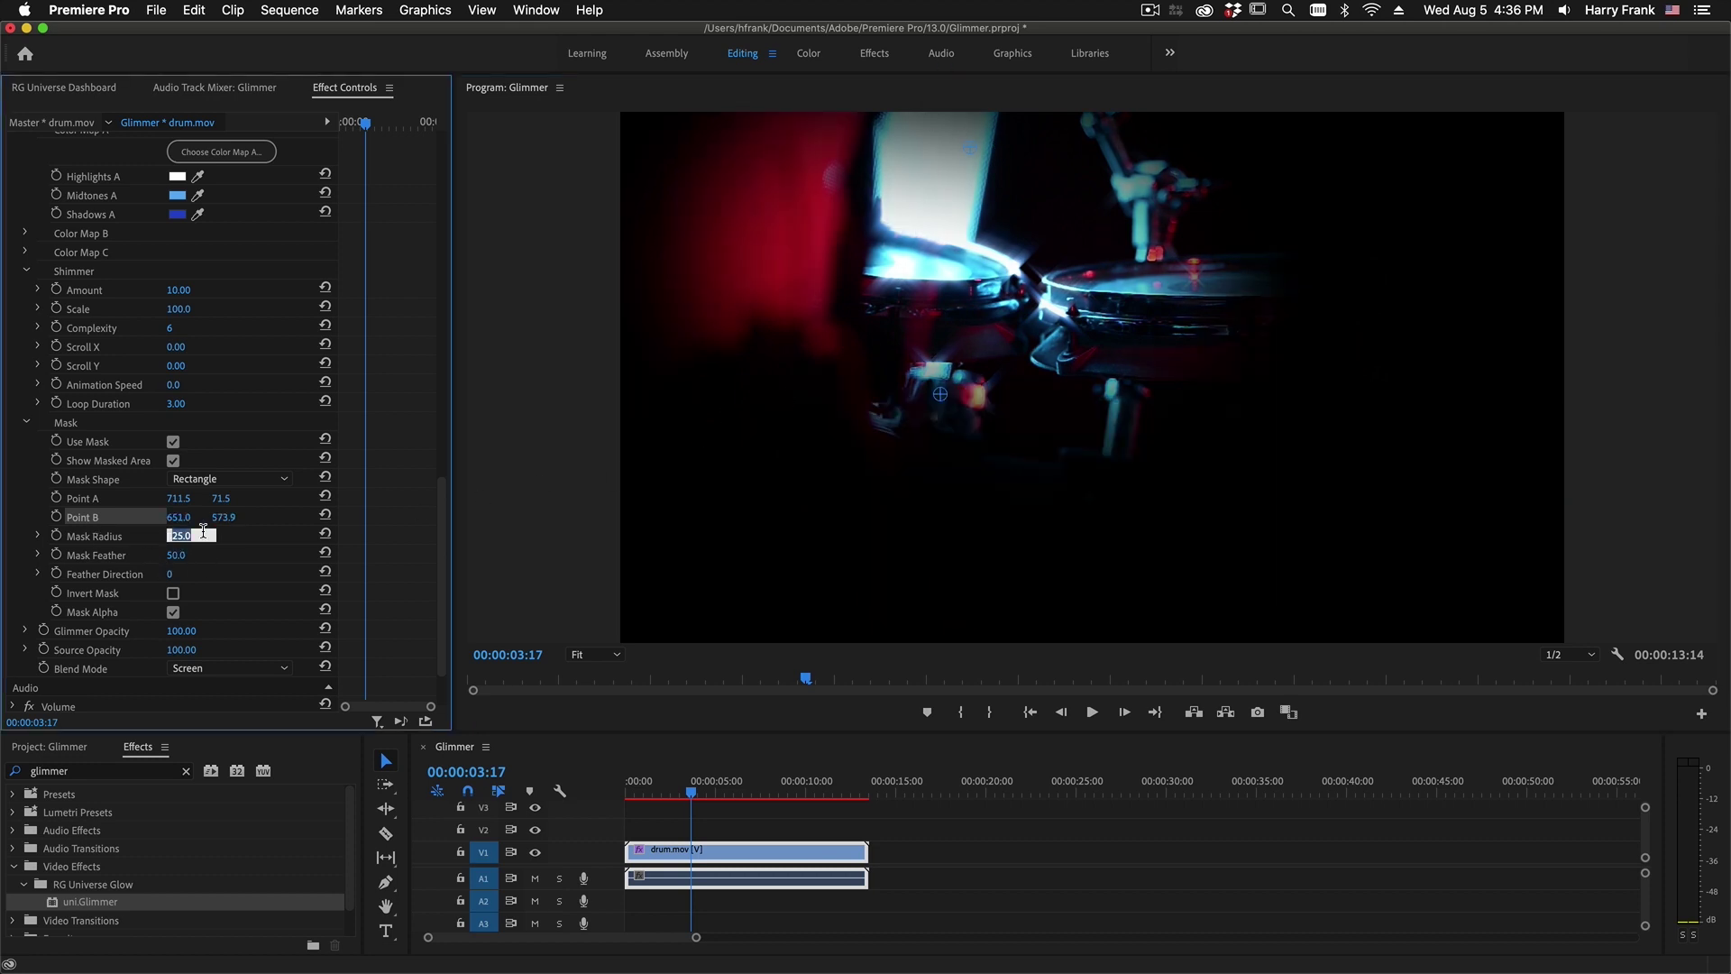
key("Down")
key("Down")
key("Down")
key("Down")
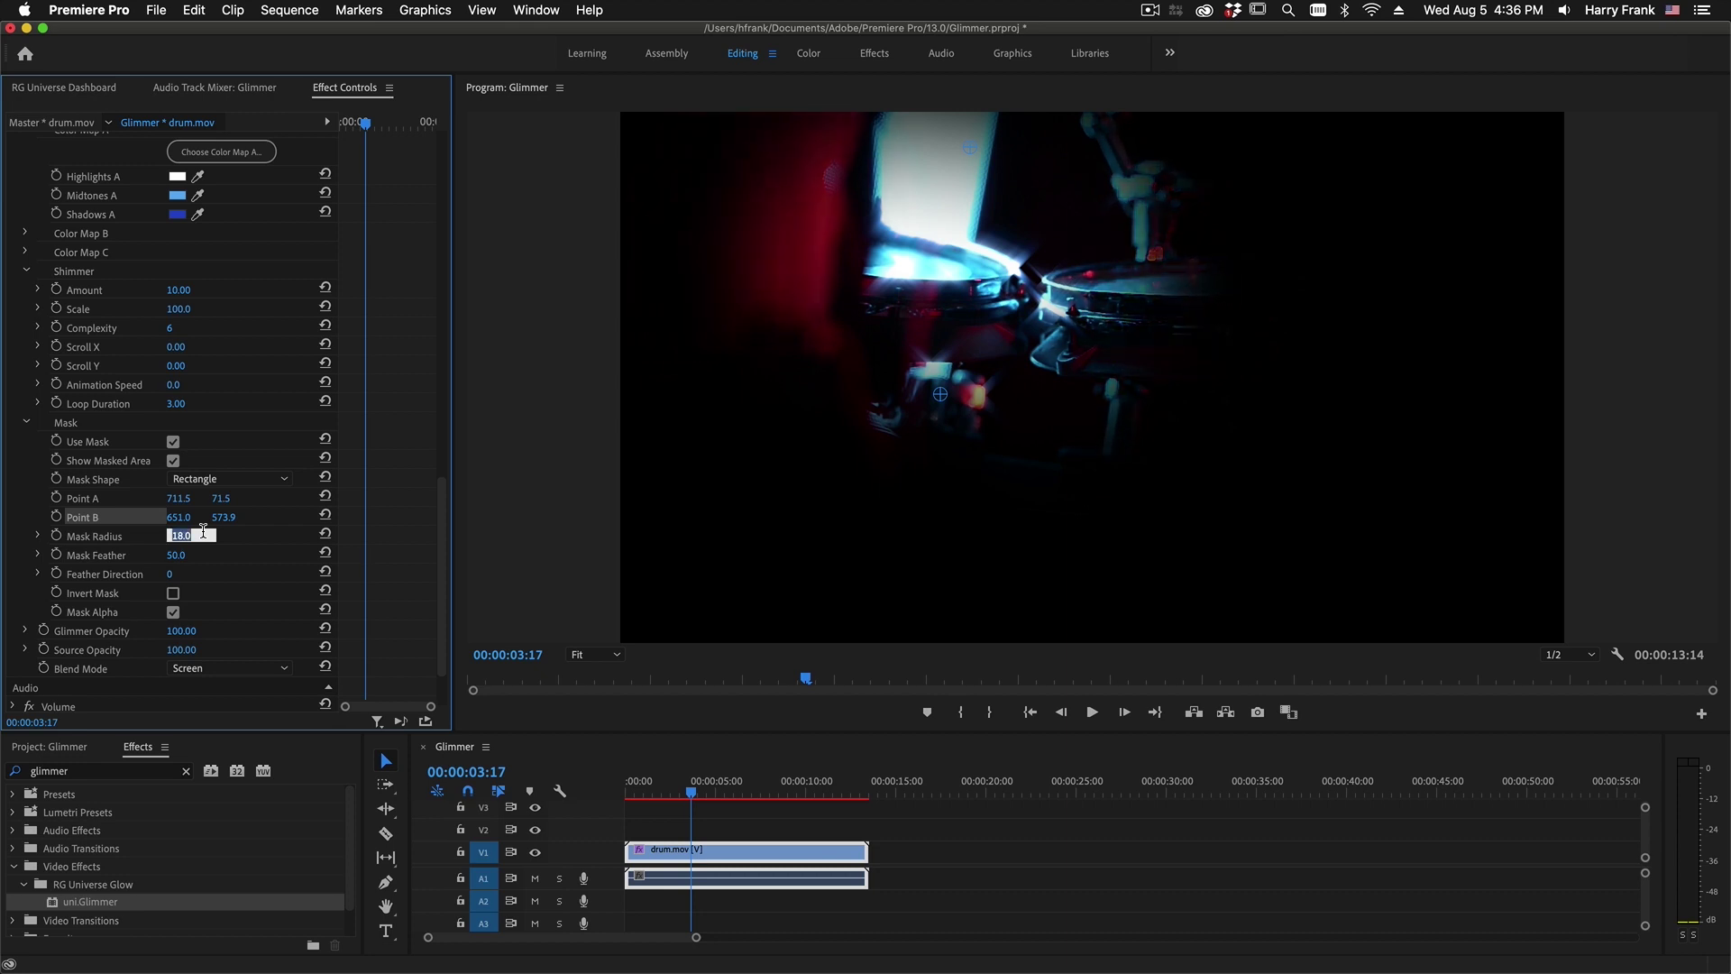
type("6")
key("Return")
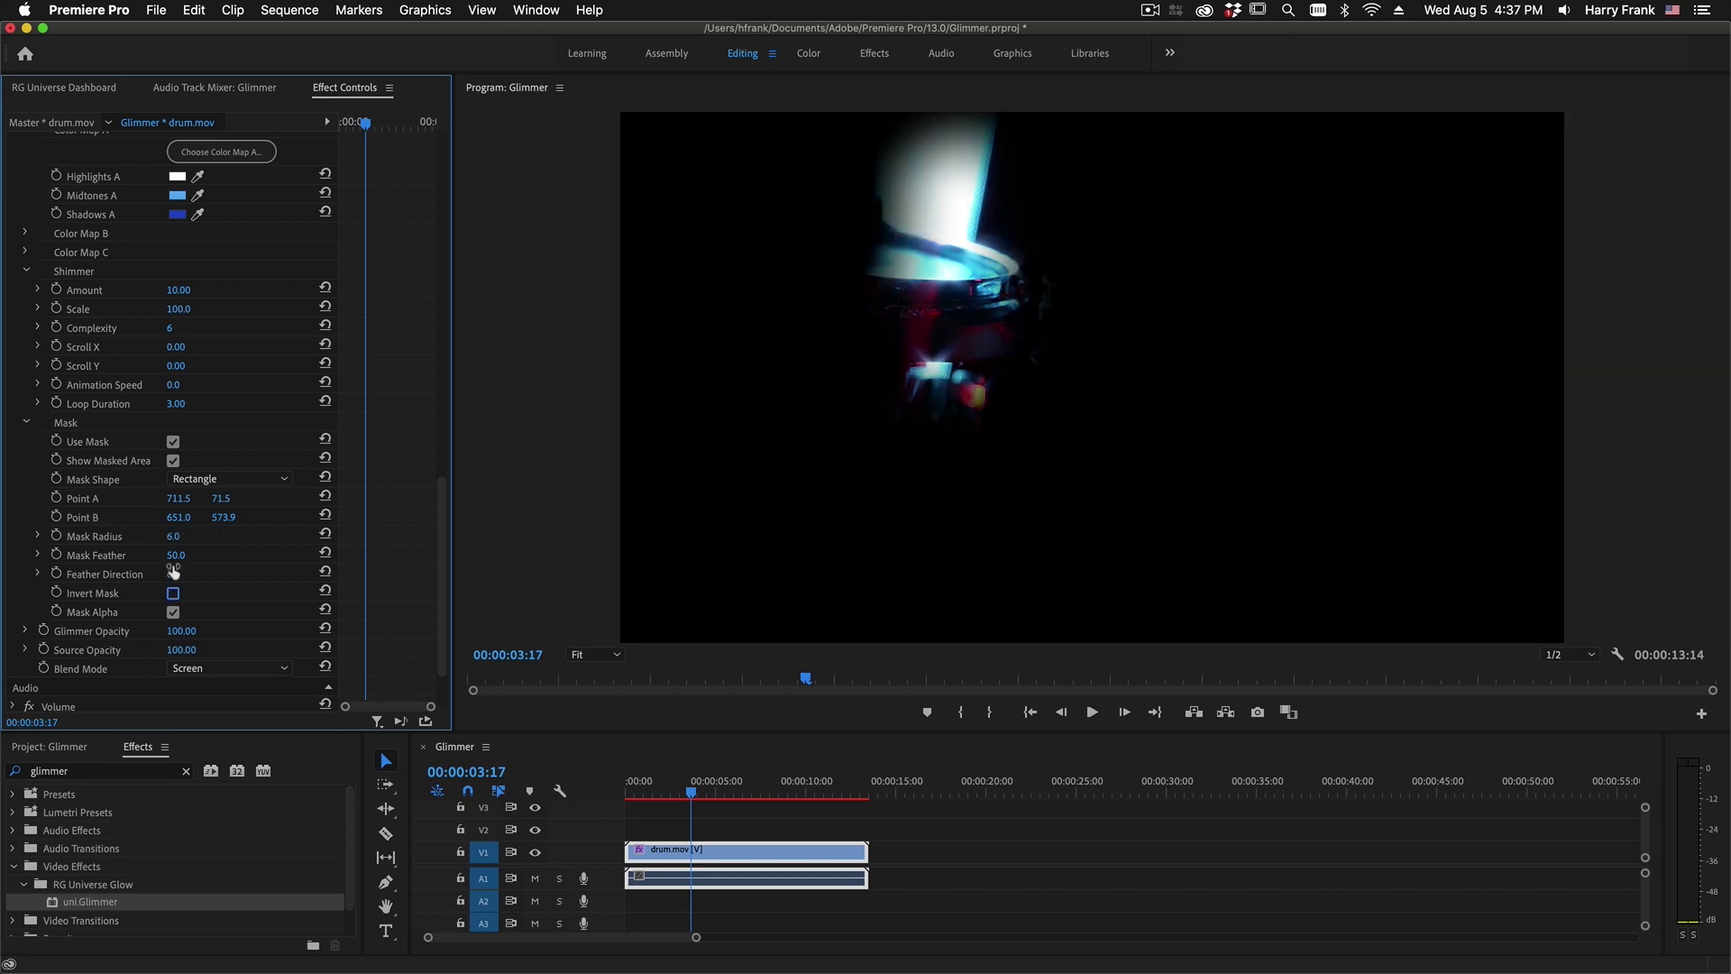
left_click(173, 462)
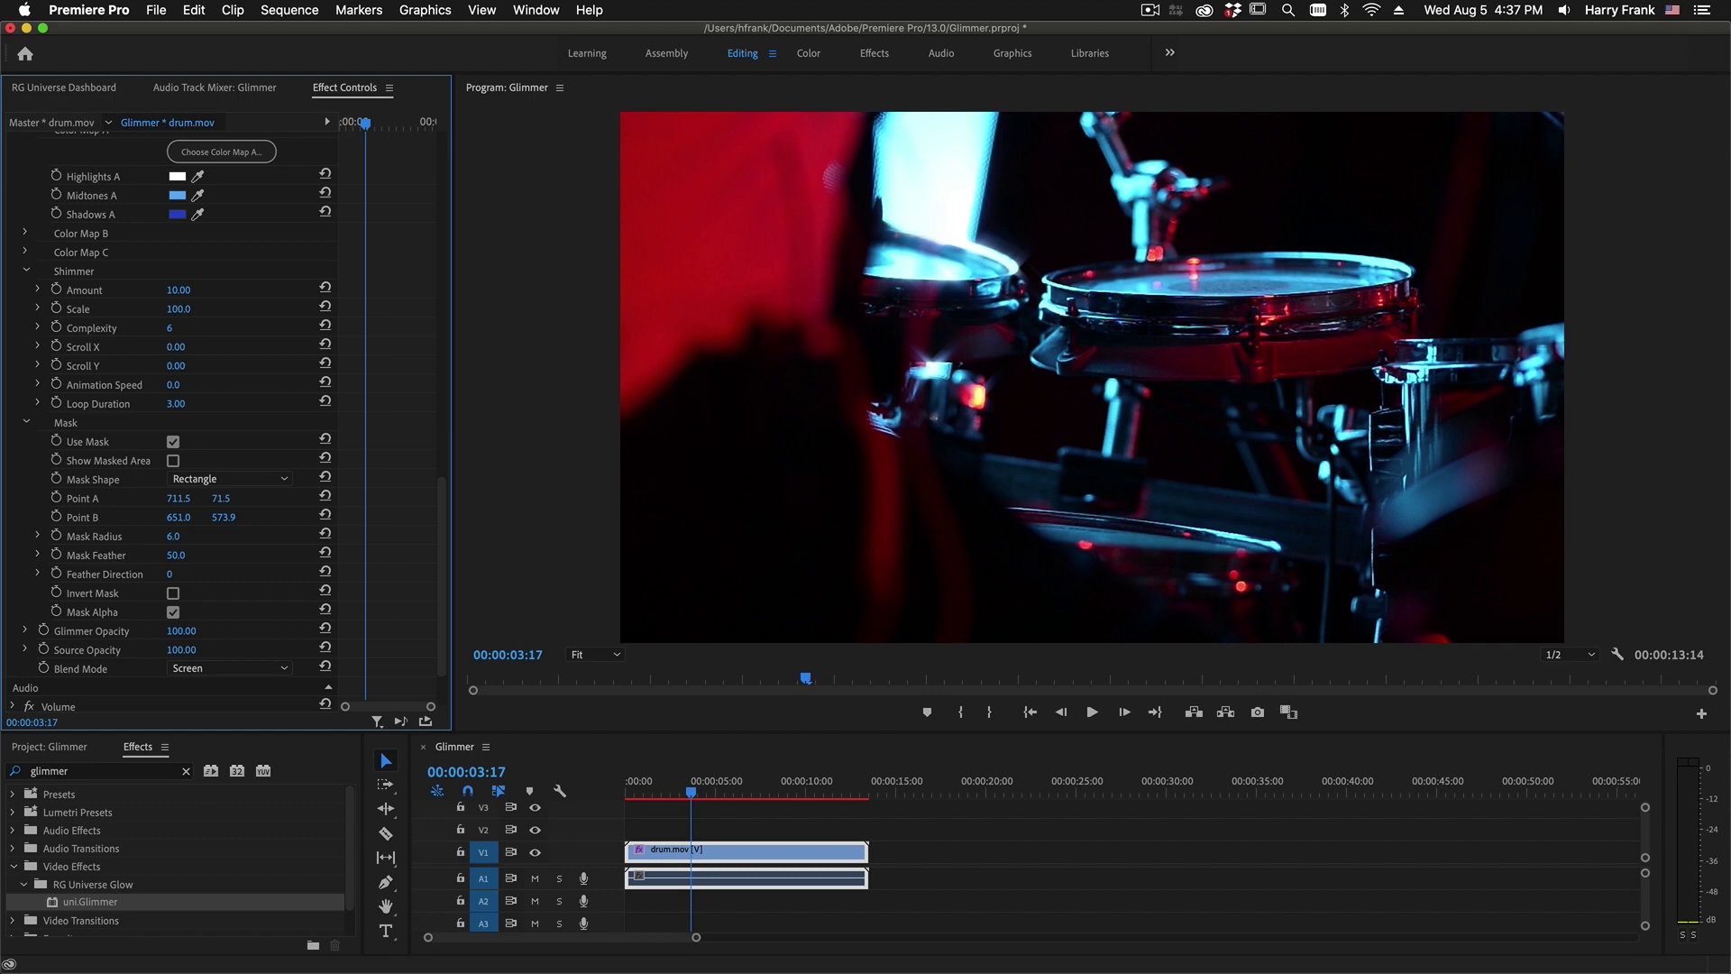
Set the Mask Radius to 10 and the Glimmer Opacity to 99.
left_click_drag(173, 536, 177, 535)
mouse_move(175, 631)
left_mouse_down()
mouse_move(84, 631)
mouse_move(175, 631)
mouse_move(90, 650)
mouse_move(181, 649)
left_mouse_up()
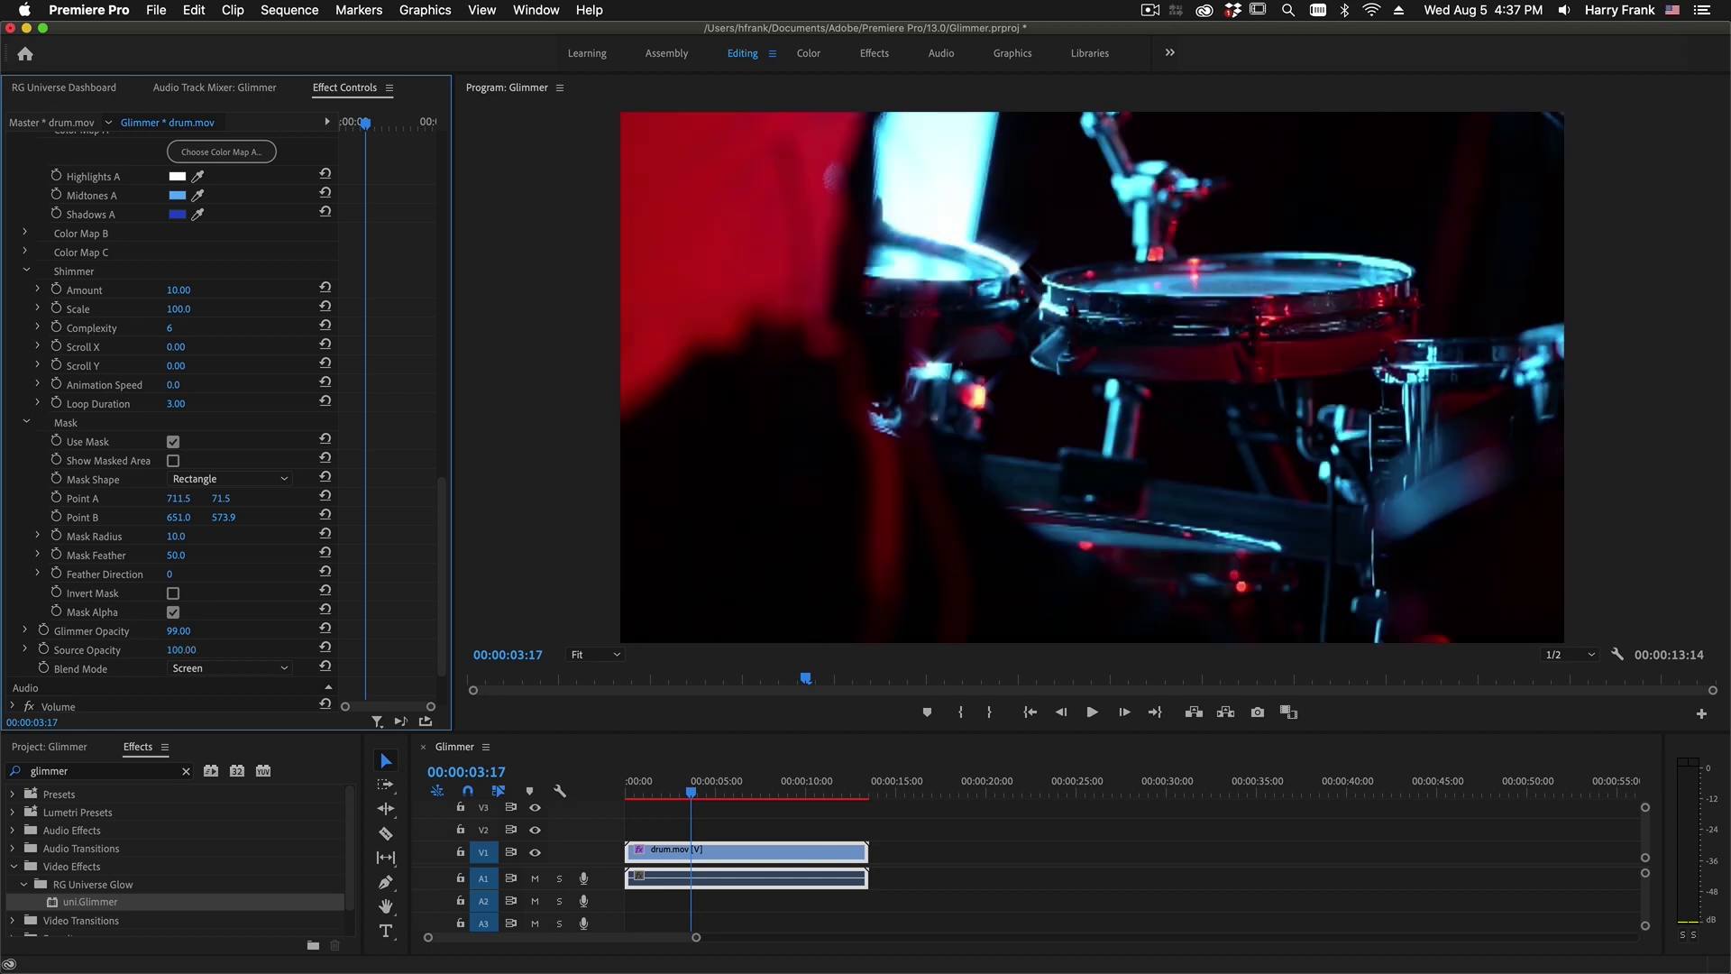